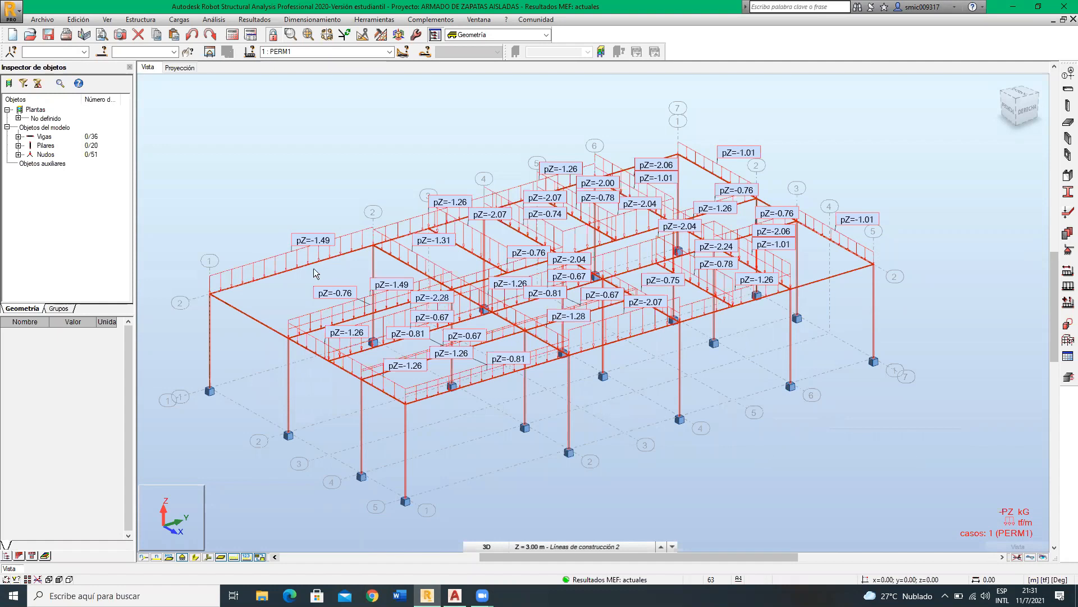
Step: Examine the distributed loads of case PERM1 across the 3D frame model
{"action": "scroll", "coordinate": [313, 268], "scroll_direction": "up", "scroll_amount": 2}
{"action": "scroll", "coordinate": [401, 282], "scroll_direction": "up", "scroll_amount": 2}
{"action": "scroll", "coordinate": [401, 282], "scroll_direction": "down", "scroll_amount": 3}
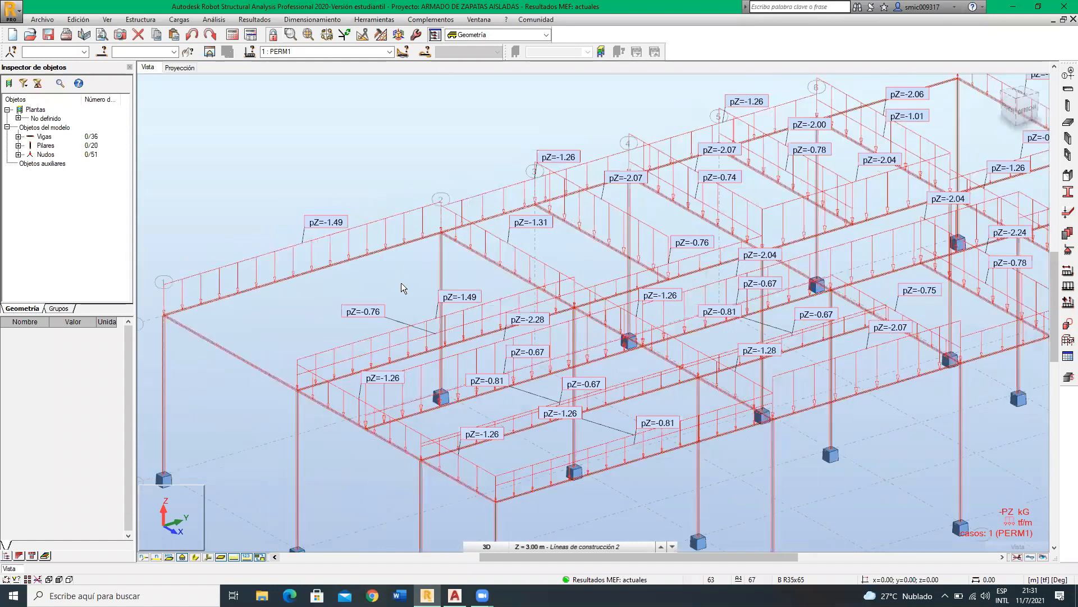
{"action": "scroll", "coordinate": [401, 282], "scroll_direction": "down", "scroll_amount": 1}
{"action": "scroll", "coordinate": [401, 282], "scroll_direction": "up", "scroll_amount": 2}
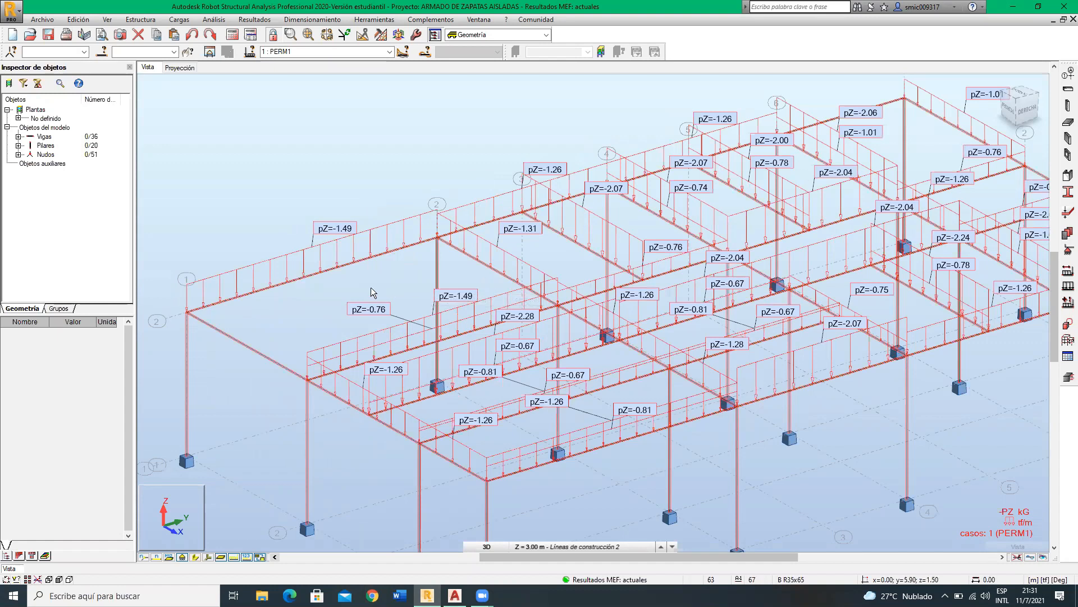
{"action": "scroll", "coordinate": [371, 290], "scroll_direction": "down", "scroll_amount": 2}
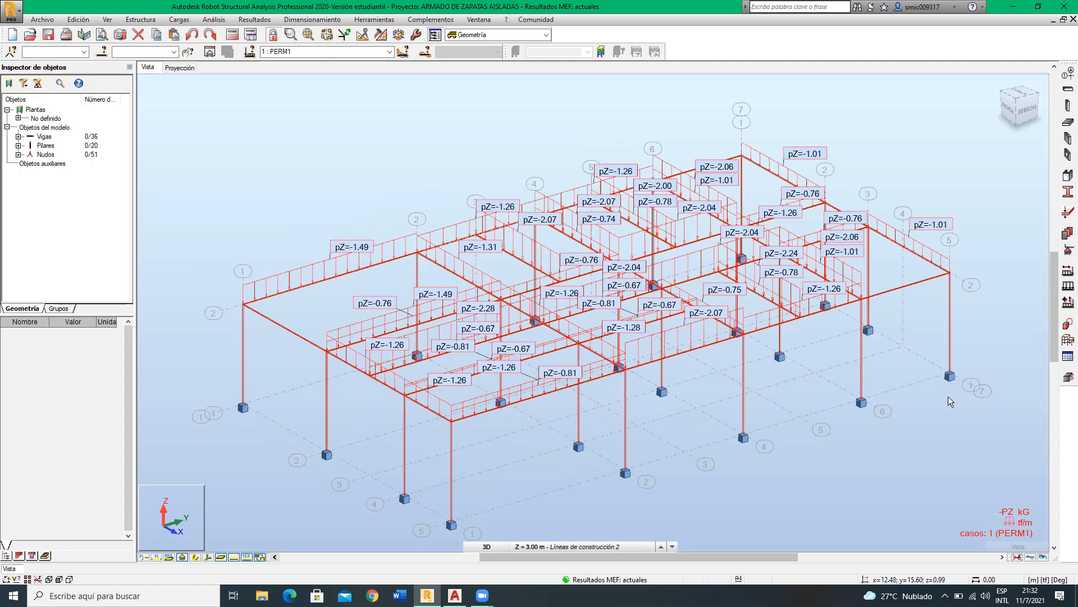
{"action": "middle_click_drag", "start_coordinate": [563, 470], "coordinate": [555, 433]}
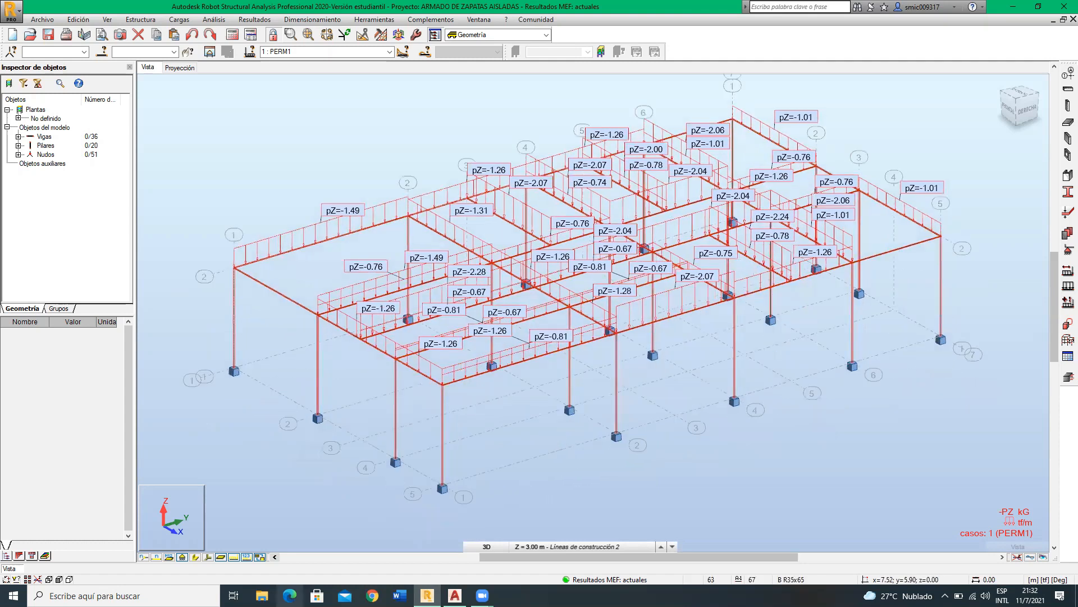
Step: Hide the load symbols and briefly display the section shapes of the beams and columns before returning to the wireframe
{"action": "left_click", "coordinate": [235, 557]}
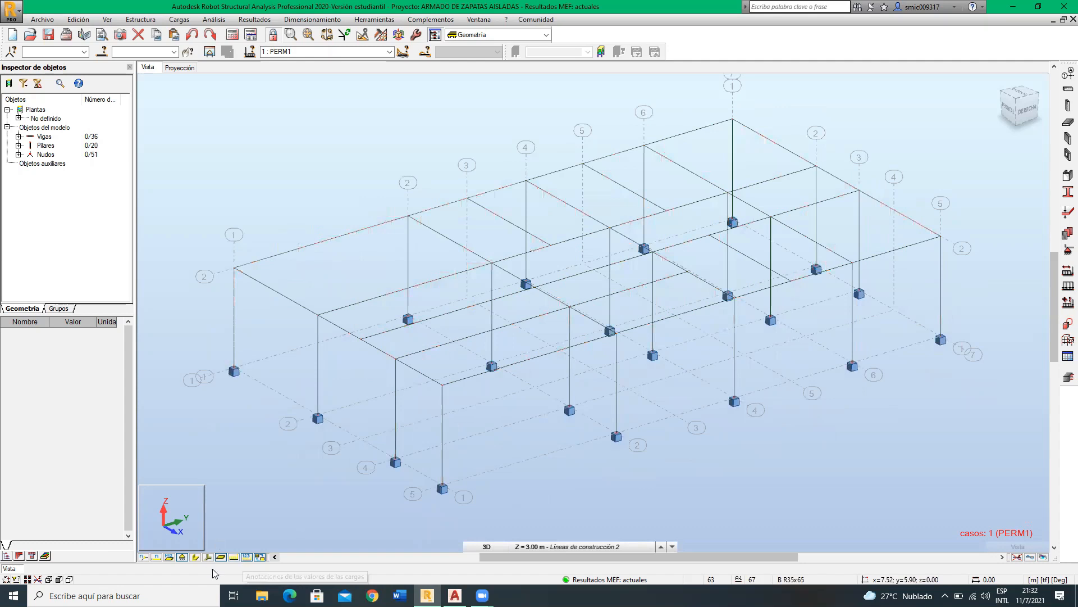
{"action": "left_click", "coordinate": [196, 557]}
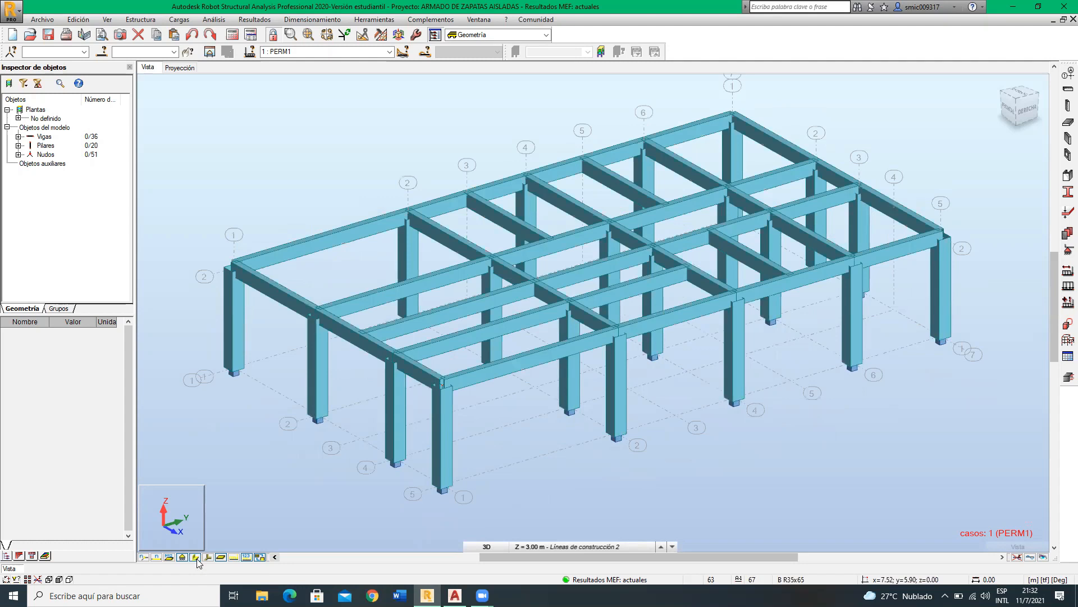
{"action": "left_click", "coordinate": [196, 558]}
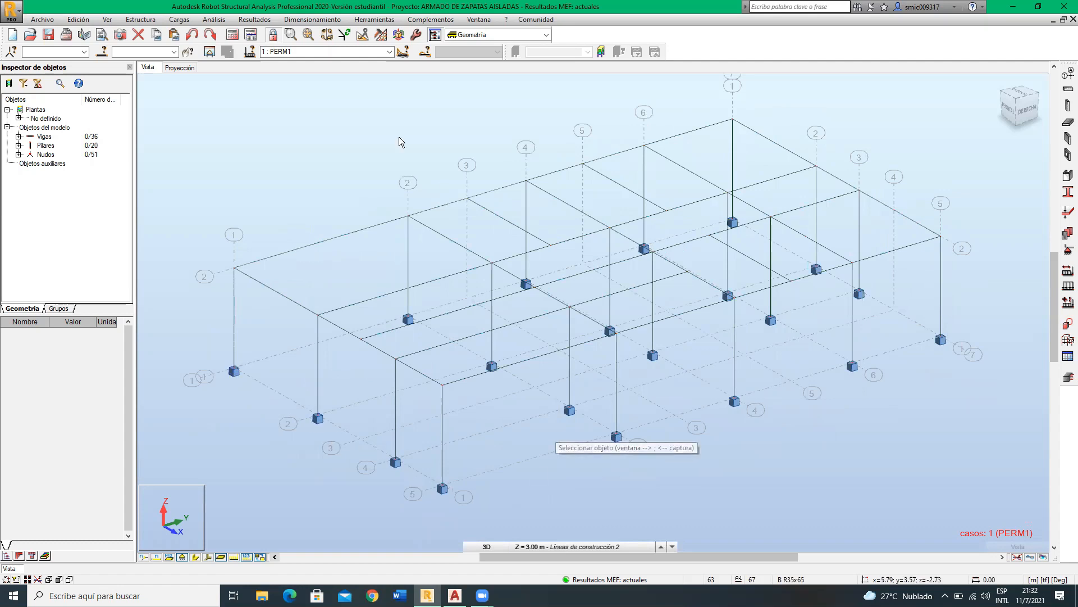
Step: Display all support reactions, FX, FY, FZ, MX, MY and MZ, with annotations using the bar diagrams for case PERM1
{"action": "left_click", "coordinate": [255, 20]}
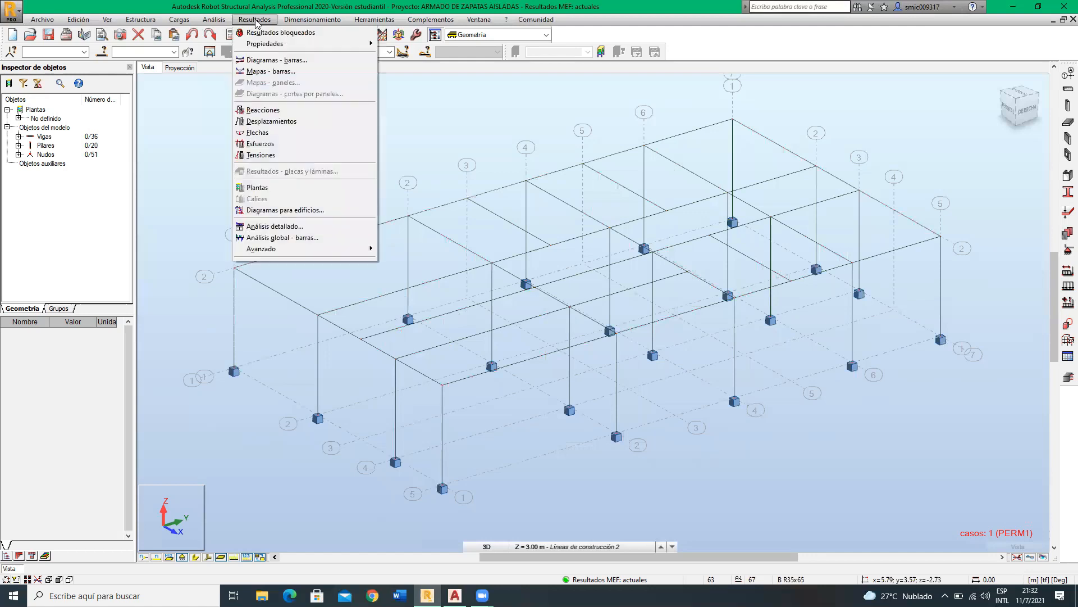
{"action": "left_click", "coordinate": [294, 60]}
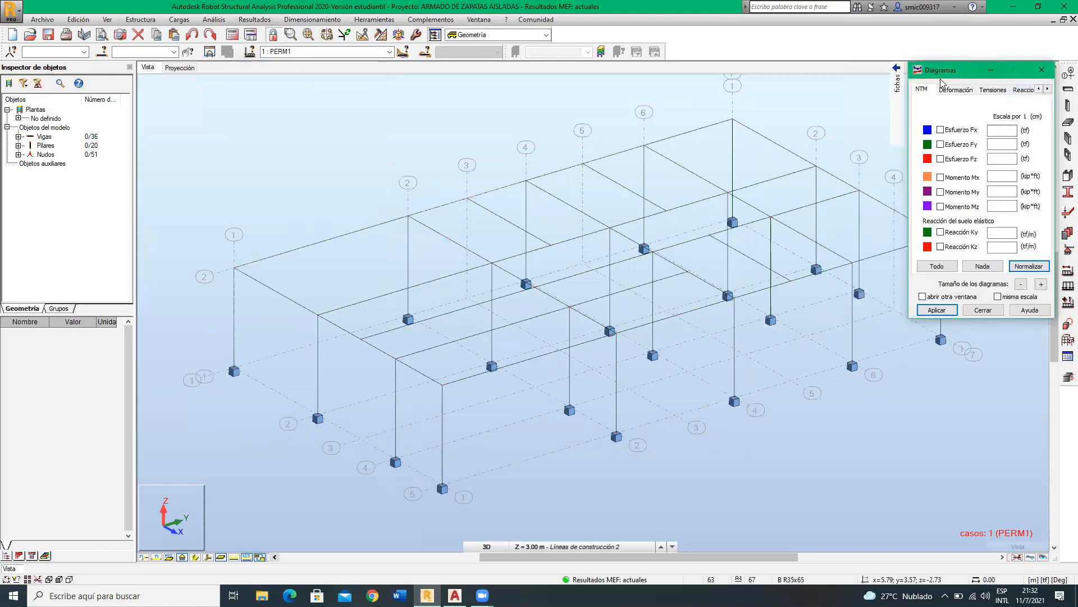
{"action": "mouse_move", "coordinate": [897, 84]}
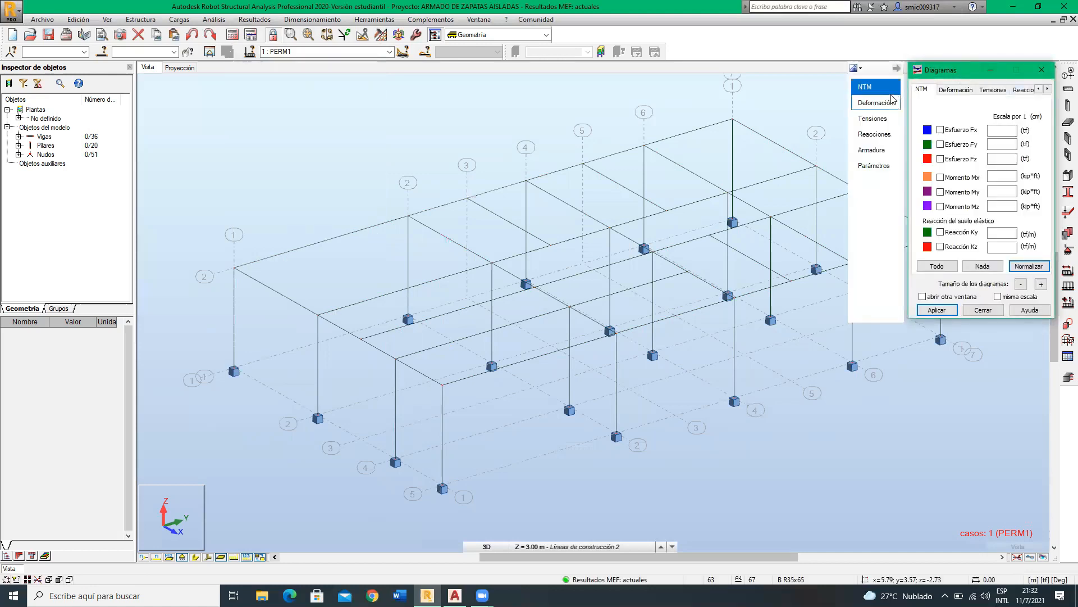
{"action": "left_click", "coordinate": [879, 135]}
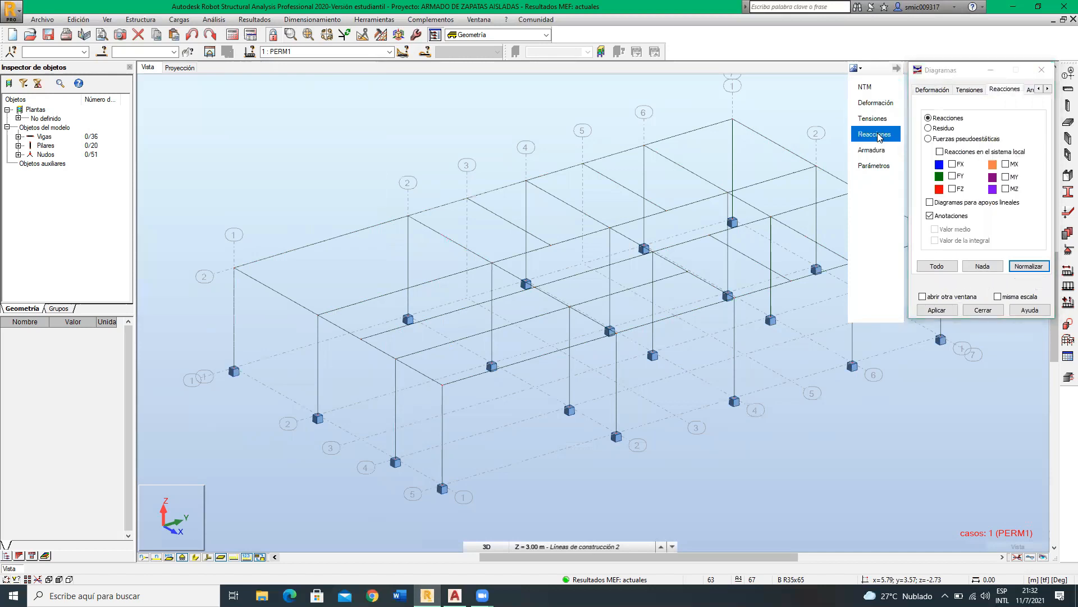
{"action": "left_click", "coordinate": [949, 267]}
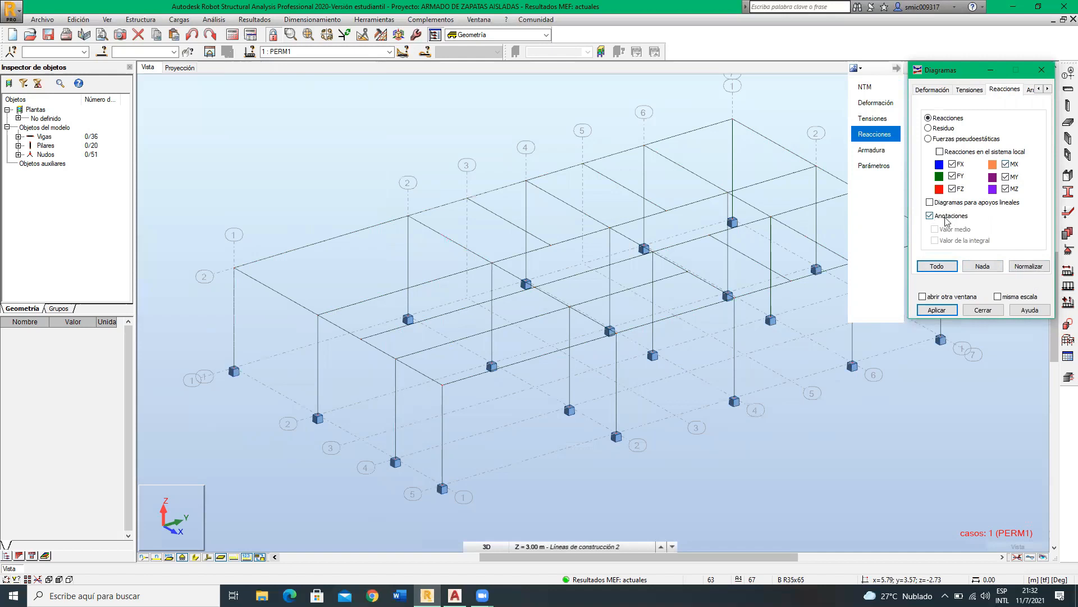
{"action": "left_click", "coordinate": [937, 310]}
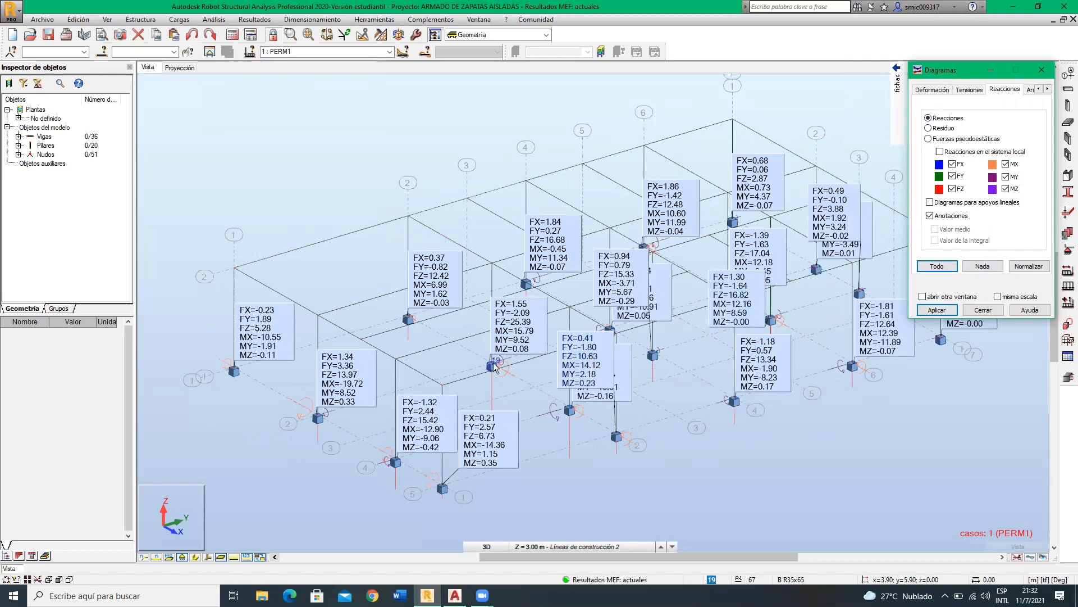
Step: Examine the reaction annotations around the supports, closing in on the two supports with overlapping labels along axis 2
{"action": "middle_click_drag", "start_coordinate": [618, 427], "coordinate": [580, 424]}
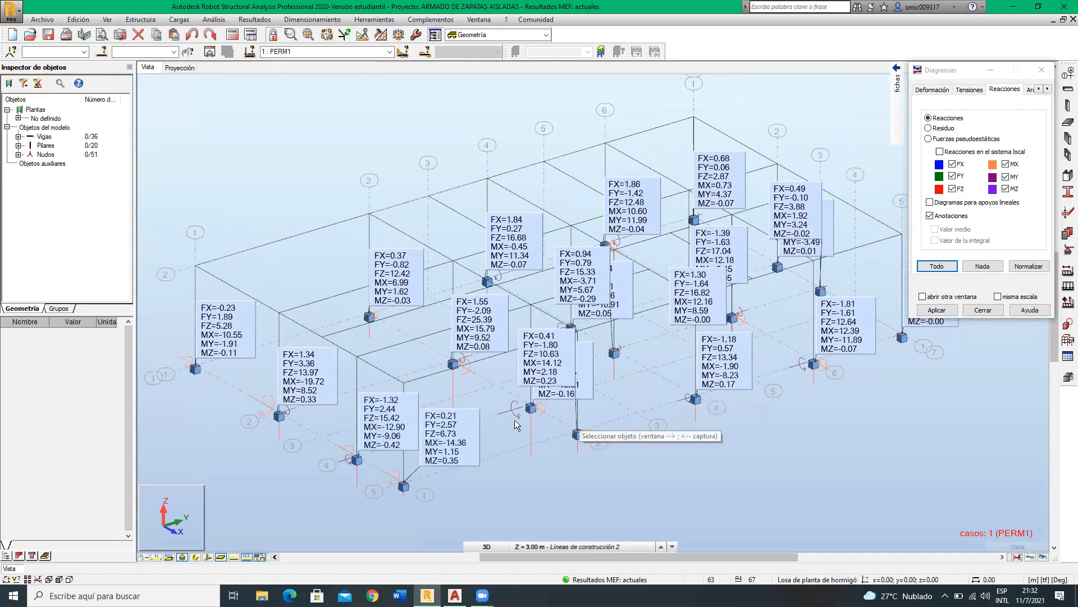
{"action": "scroll", "coordinate": [590, 389], "scroll_direction": "up", "scroll_amount": 2}
{"action": "scroll", "coordinate": [542, 392], "scroll_direction": "up", "scroll_amount": 2}
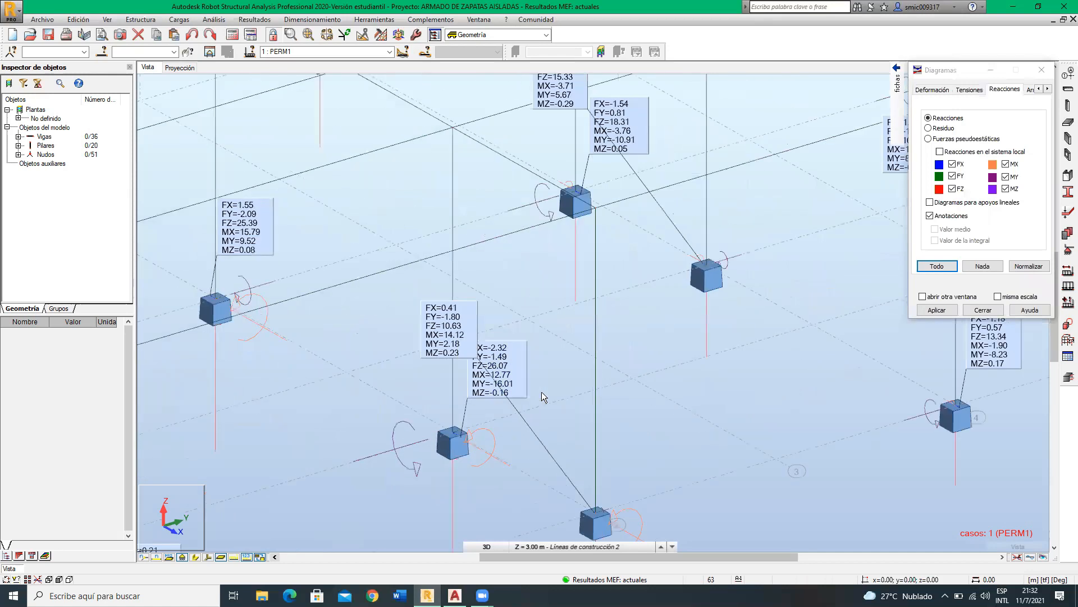
{"action": "scroll", "coordinate": [459, 362], "scroll_direction": "down", "scroll_amount": 1}
{"action": "scroll", "coordinate": [459, 365], "scroll_direction": "down", "scroll_amount": 3}
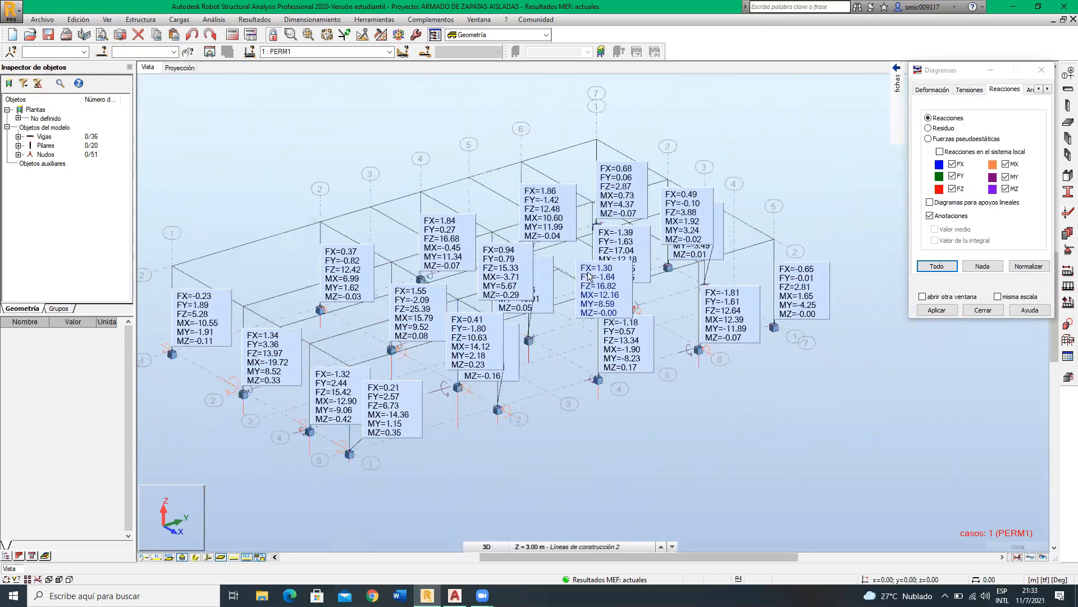
{"action": "scroll", "coordinate": [467, 389], "scroll_direction": "up", "scroll_amount": 1}
{"action": "scroll", "coordinate": [466, 388], "scroll_direction": "up", "scroll_amount": 2}
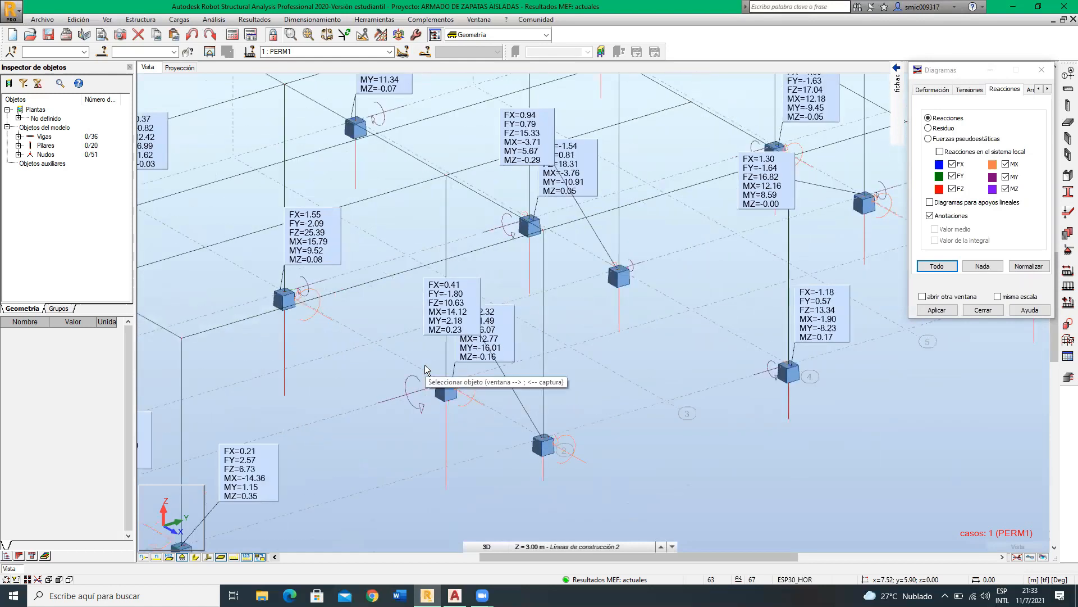
{"action": "scroll", "coordinate": [425, 369], "scroll_direction": "up", "scroll_amount": 2}
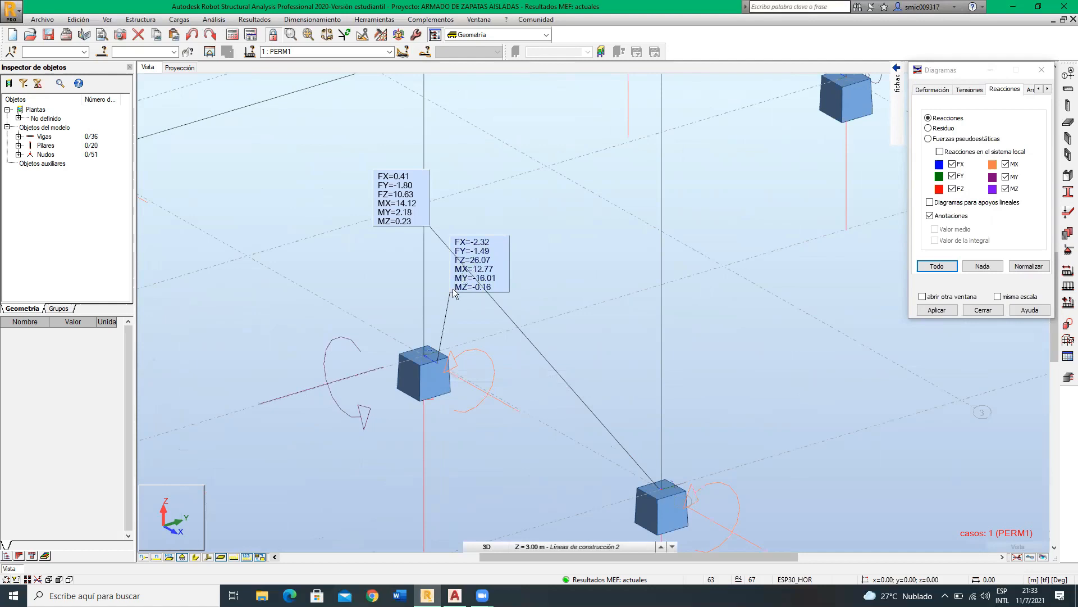
{"action": "scroll", "coordinate": [460, 275], "scroll_direction": "up", "scroll_amount": 2}
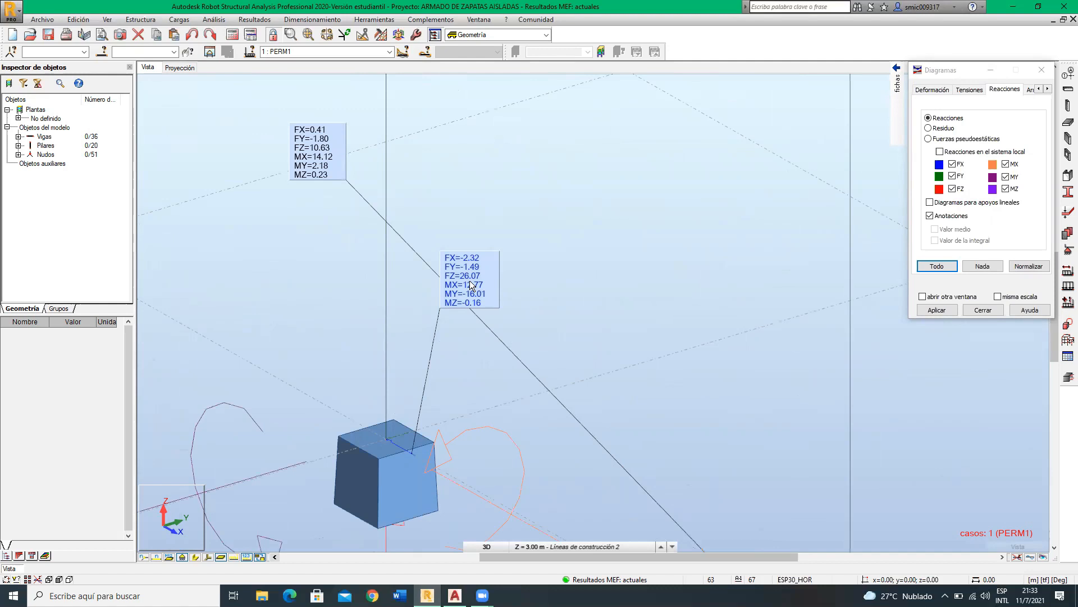
{"action": "middle_click_drag", "start_coordinate": [578, 326], "coordinate": [595, 245]}
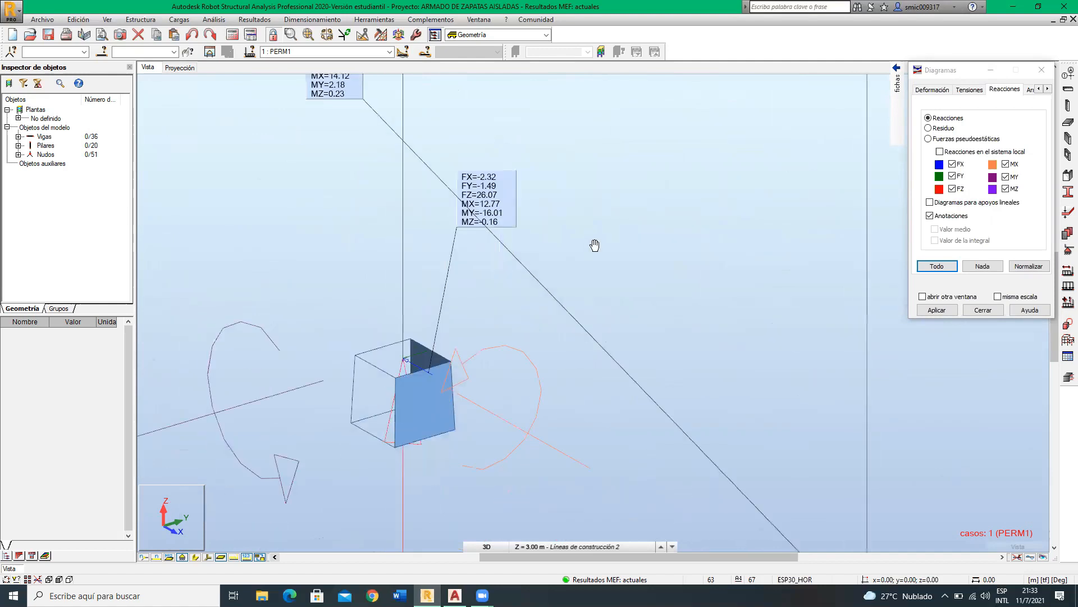
Step: Set the force unit to tf in the project preferences' units for forces and accept the settings
{"action": "left_click", "coordinate": [1042, 580]}
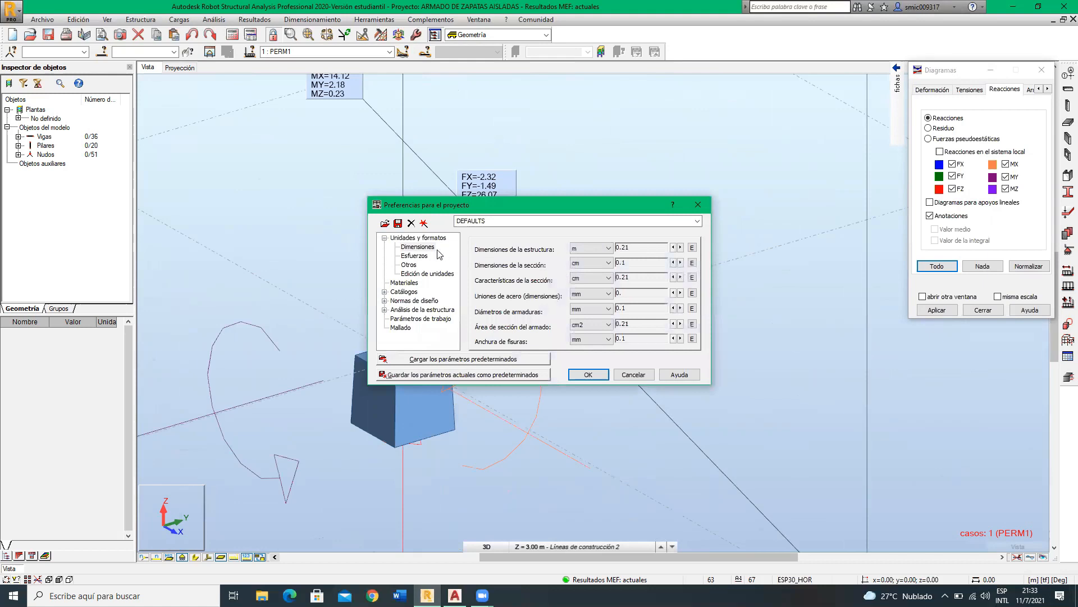
{"action": "left_click", "coordinate": [419, 249]}
{"action": "left_click", "coordinate": [421, 257]}
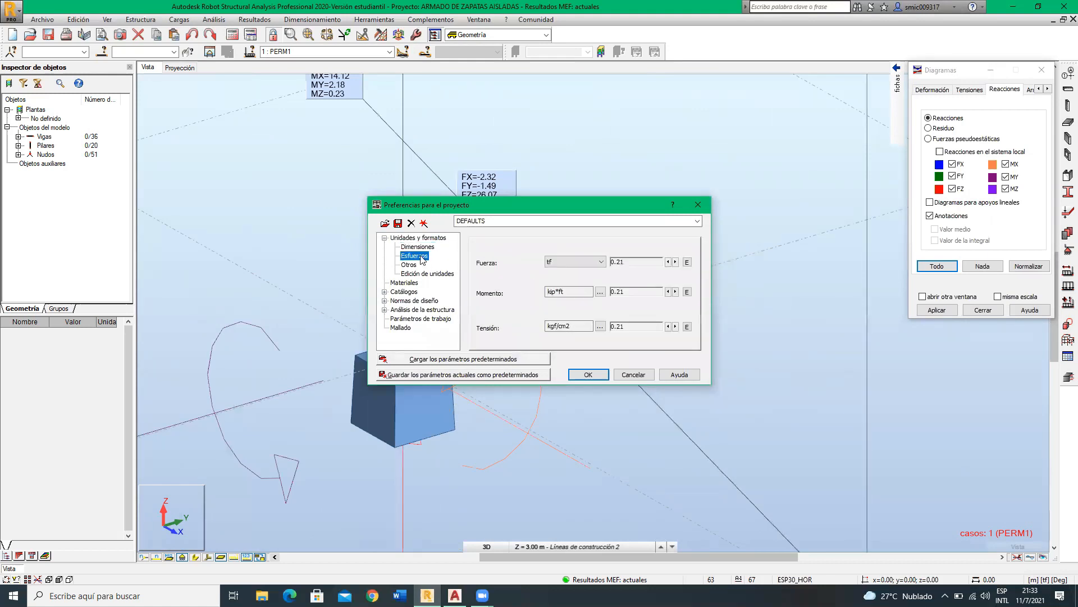
{"action": "left_click", "coordinate": [555, 263]}
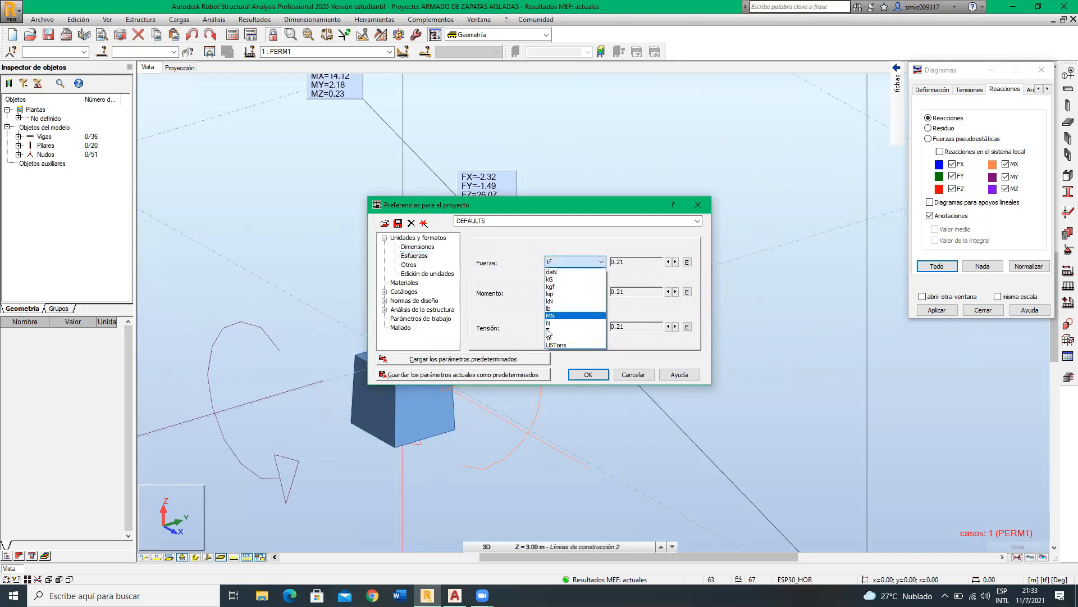
{"action": "left_click", "coordinate": [550, 337]}
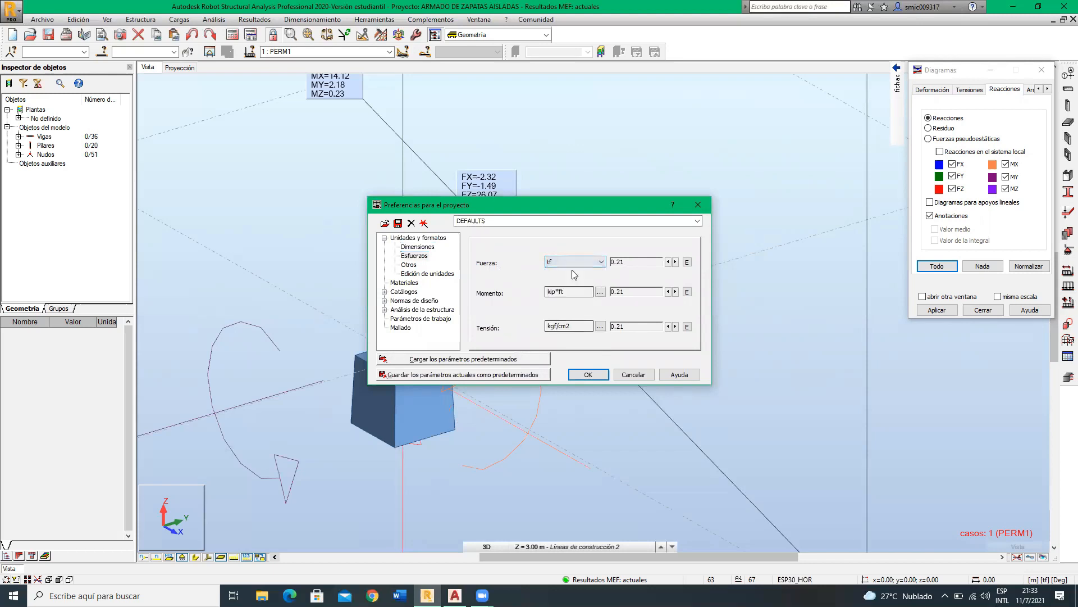
{"action": "left_click", "coordinate": [588, 374]}
{"action": "scroll", "coordinate": [552, 369], "scroll_direction": "down", "scroll_amount": 5}
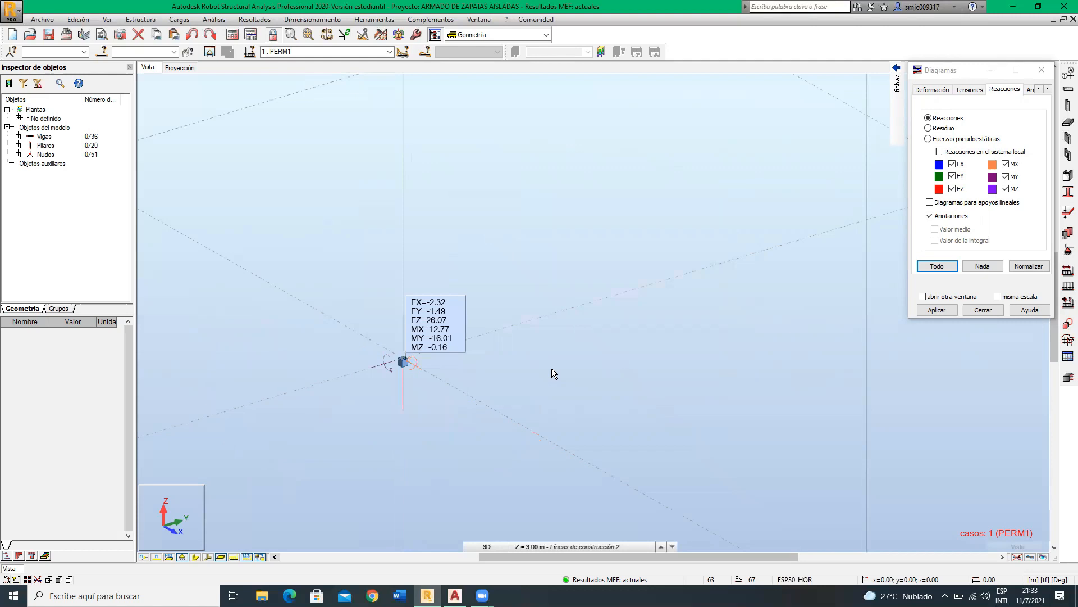
{"action": "scroll", "coordinate": [401, 380], "scroll_direction": "up", "scroll_amount": 1}
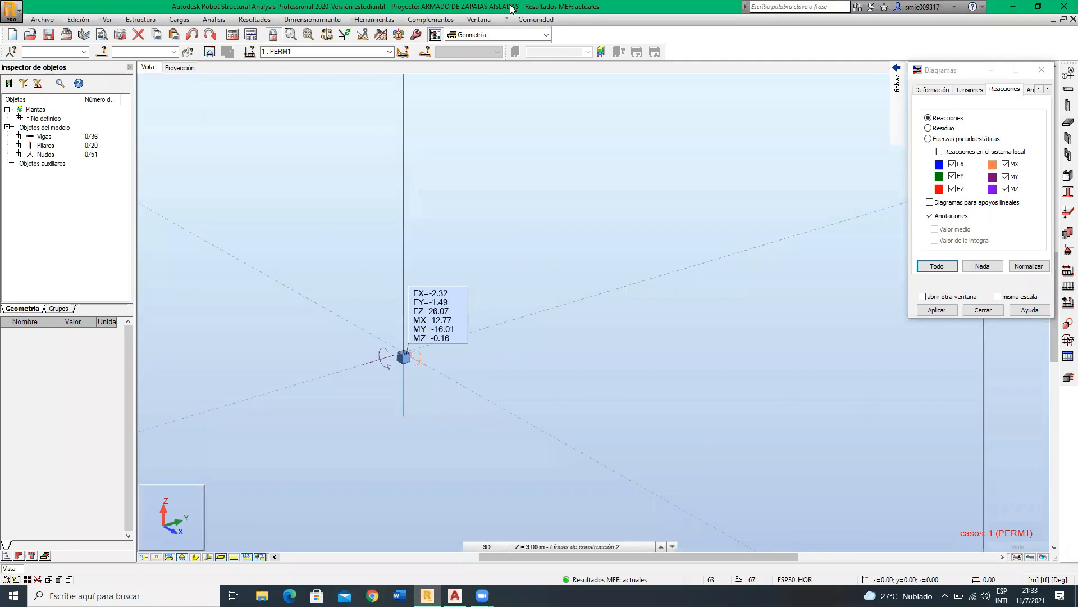
{"action": "left_click", "coordinate": [164, 522]}
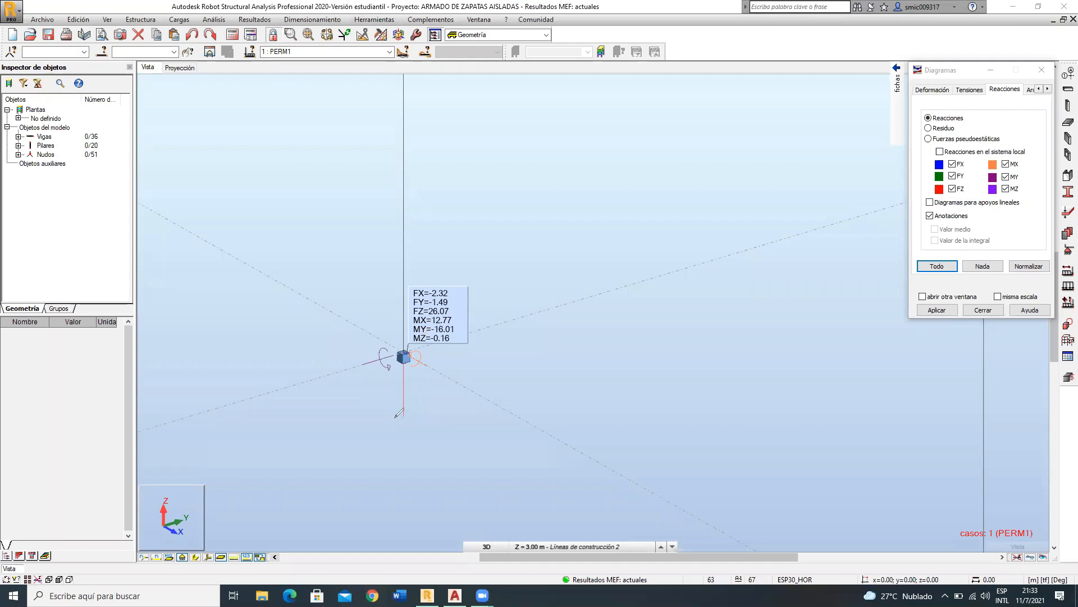
{"action": "mouse_move", "coordinate": [423, 413]}
{"action": "left_mouse_down"}
{"action": "mouse_move", "coordinate": [358, 467]}
{"action": "mouse_move", "coordinate": [151, 526]}
{"action": "mouse_move", "coordinate": [190, 534]}
{"action": "mouse_move", "coordinate": [174, 483]}
{"action": "left_mouse_up"}
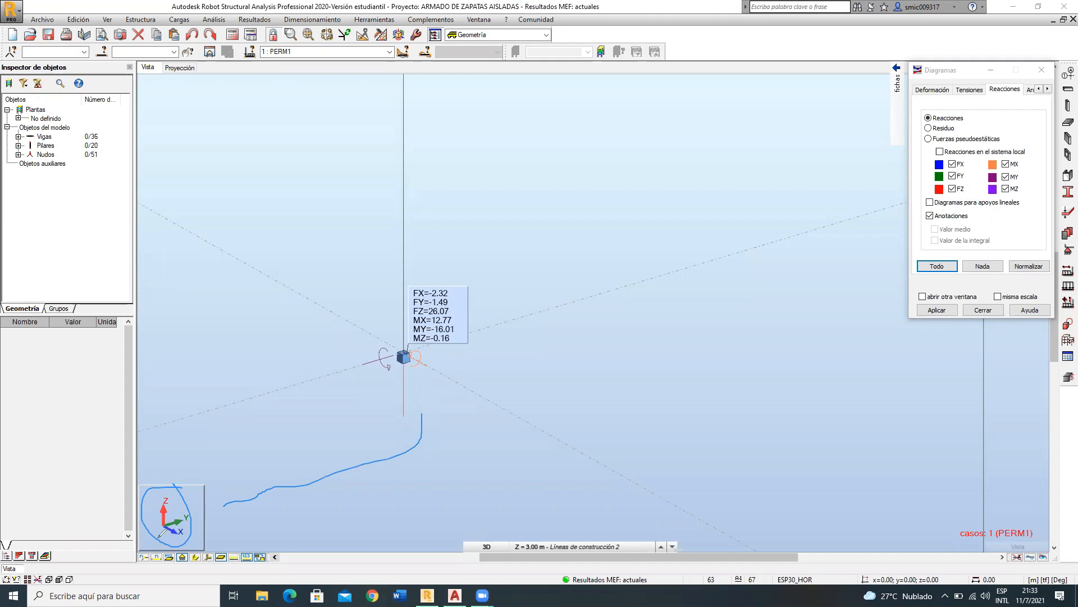
{"action": "left_click_drag", "start_coordinate": [163, 526], "coordinate": [163, 544]}
{"action": "mouse_move", "coordinate": [406, 361]}
{"action": "left_mouse_down"}
{"action": "mouse_move", "coordinate": [389, 400]}
{"action": "mouse_move", "coordinate": [436, 396]}
{"action": "mouse_move", "coordinate": [411, 351]}
{"action": "left_mouse_up"}
{"action": "left_click_drag", "start_coordinate": [441, 386], "coordinate": [448, 387]}
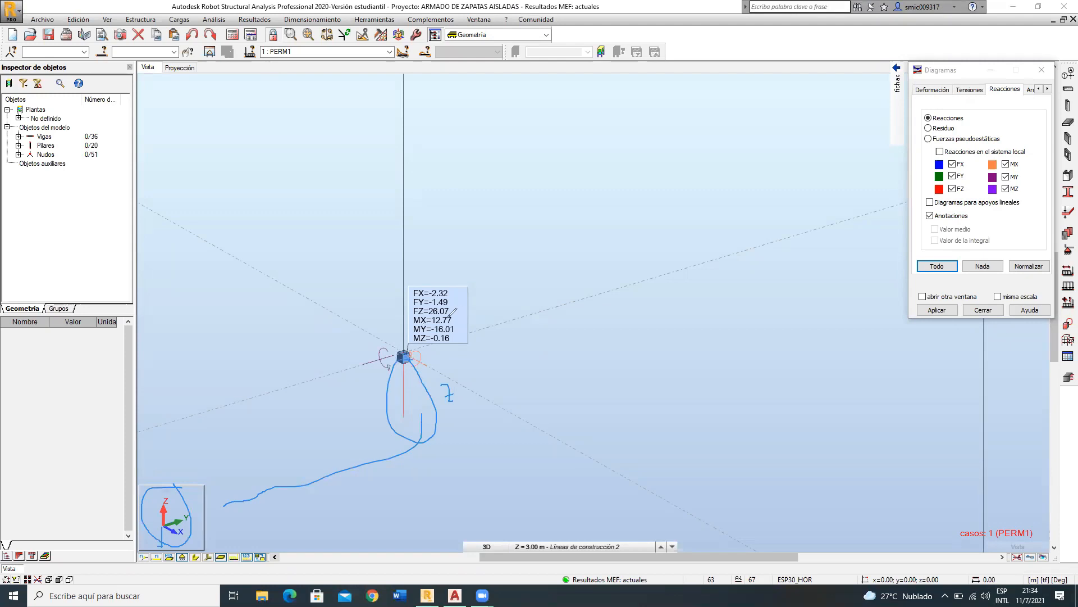
{"action": "mouse_move", "coordinate": [460, 393]}
{"action": "left_mouse_down"}
{"action": "mouse_move", "coordinate": [471, 310]}
{"action": "mouse_move", "coordinate": [455, 307]}
{"action": "left_mouse_up"}
{"action": "left_click", "coordinate": [688, 85]}
{"action": "left_click", "coordinate": [687, 114]}
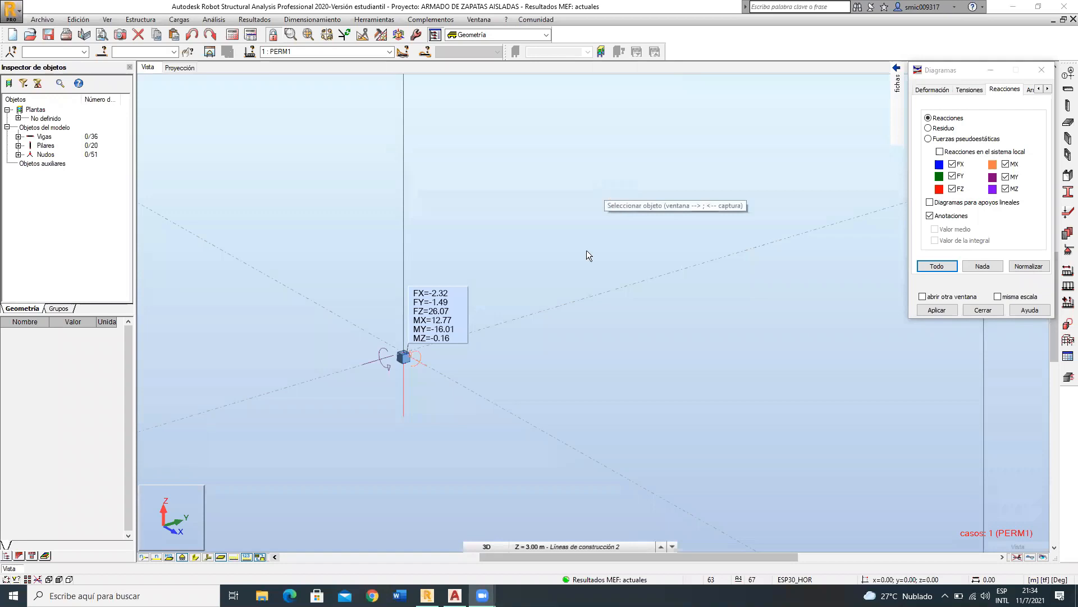
Step: Remove all reaction components from the model display and close the Diagrams dialog
{"action": "scroll", "coordinate": [497, 298], "scroll_direction": "down", "scroll_amount": 2}
{"action": "scroll", "coordinate": [574, 342], "scroll_direction": "down", "scroll_amount": 3}
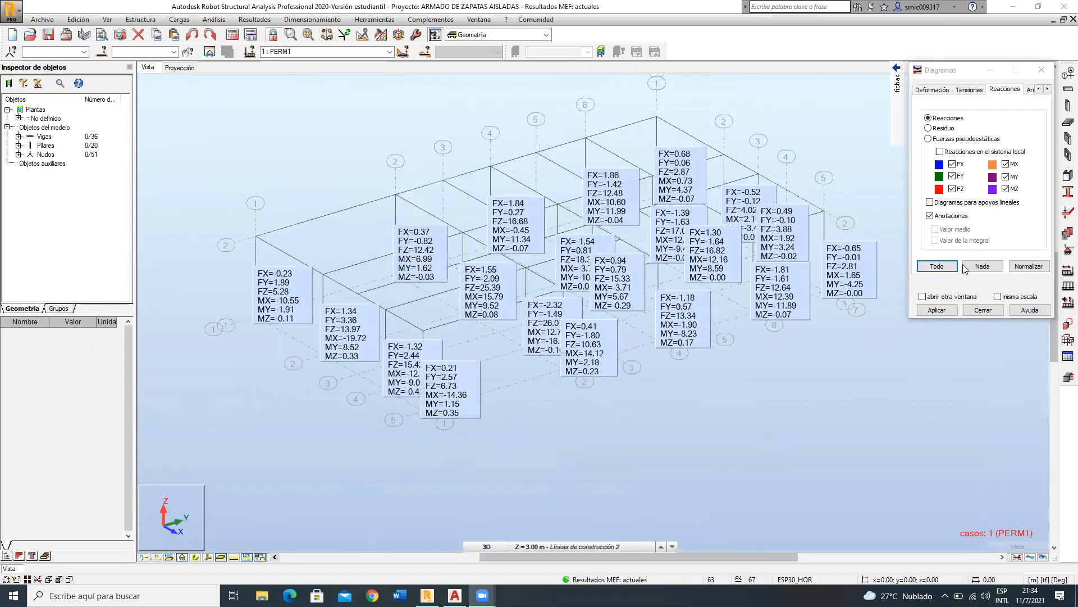
{"action": "left_click", "coordinate": [981, 266]}
{"action": "left_click", "coordinate": [932, 311]}
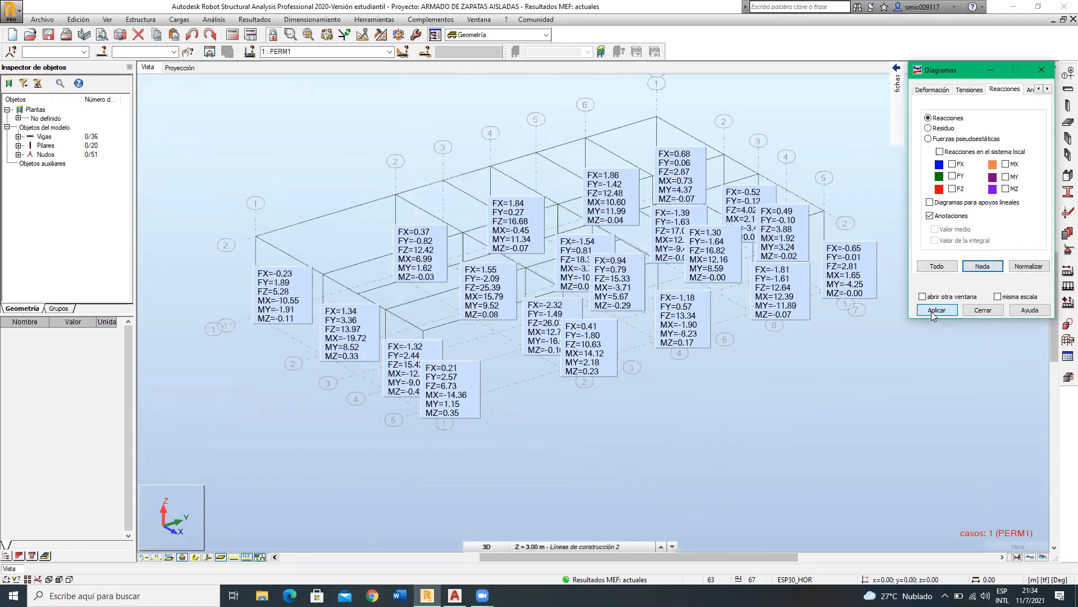
{"action": "left_click", "coordinate": [967, 310]}
Step: Select only support node 27, at the column base on axes 2 and 4
{"action": "scroll", "coordinate": [520, 355], "scroll_direction": "up", "scroll_amount": 4}
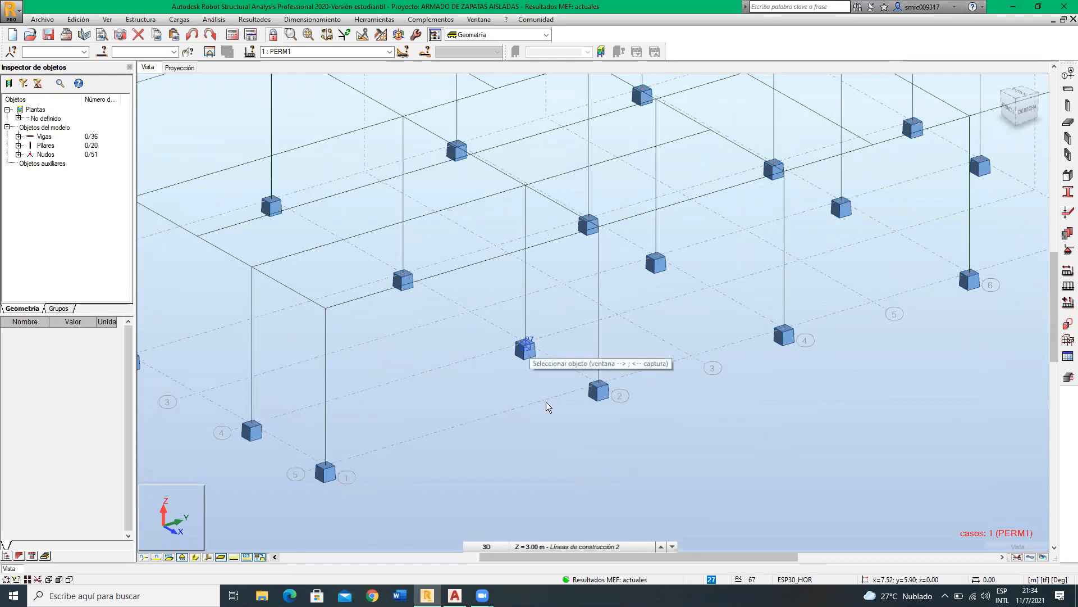
{"action": "scroll", "coordinate": [568, 400], "scroll_direction": "up", "scroll_amount": 1}
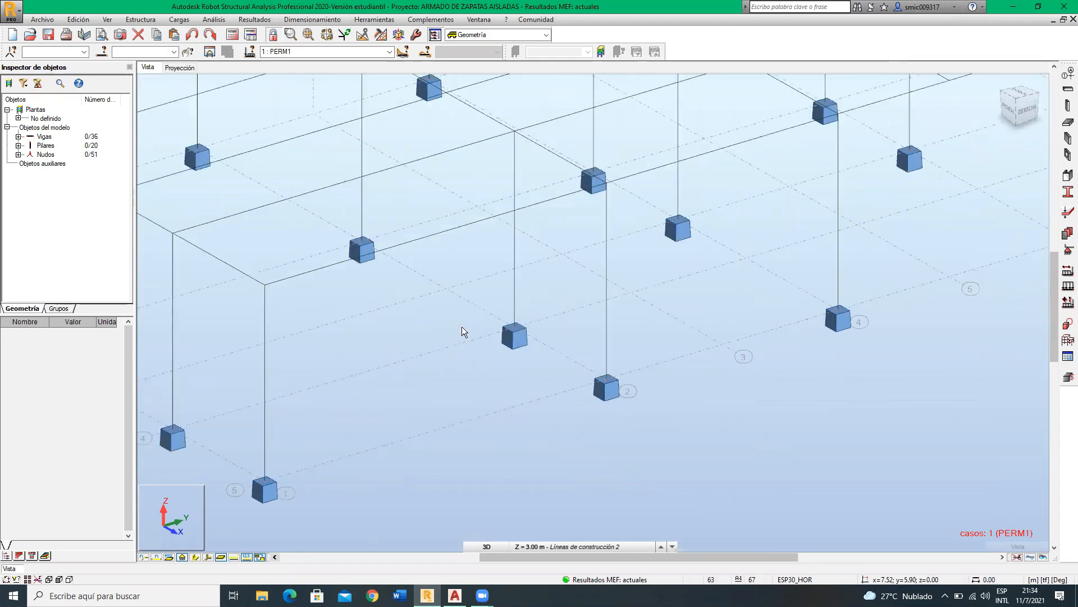
{"action": "left_click_drag", "start_coordinate": [448, 308], "coordinate": [559, 361]}
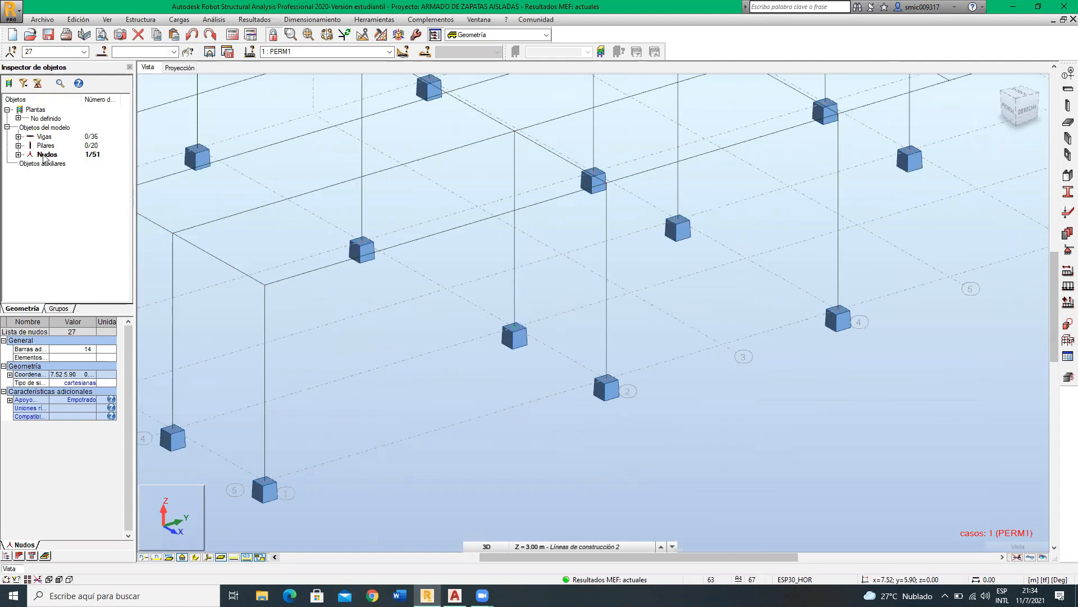
Step: Look up node 27 in the object inspector's list of nodes and view the whole frame around its support
{"action": "left_click", "coordinate": [18, 155]}
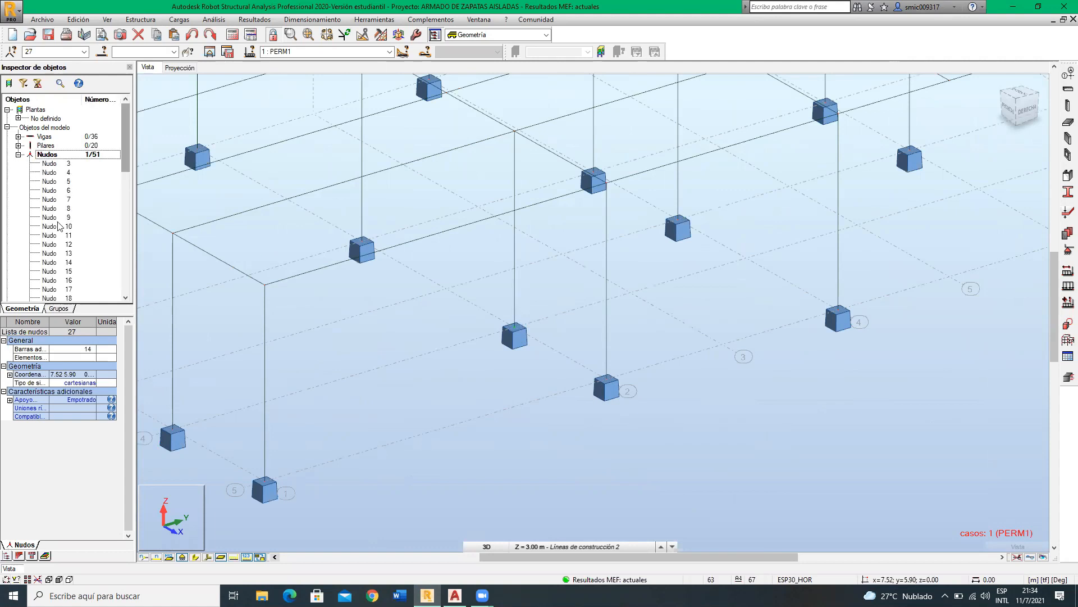
{"action": "scroll", "coordinate": [72, 248], "scroll_direction": "down", "scroll_amount": 5}
{"action": "scroll", "coordinate": [72, 249], "scroll_direction": "down", "scroll_amount": 1}
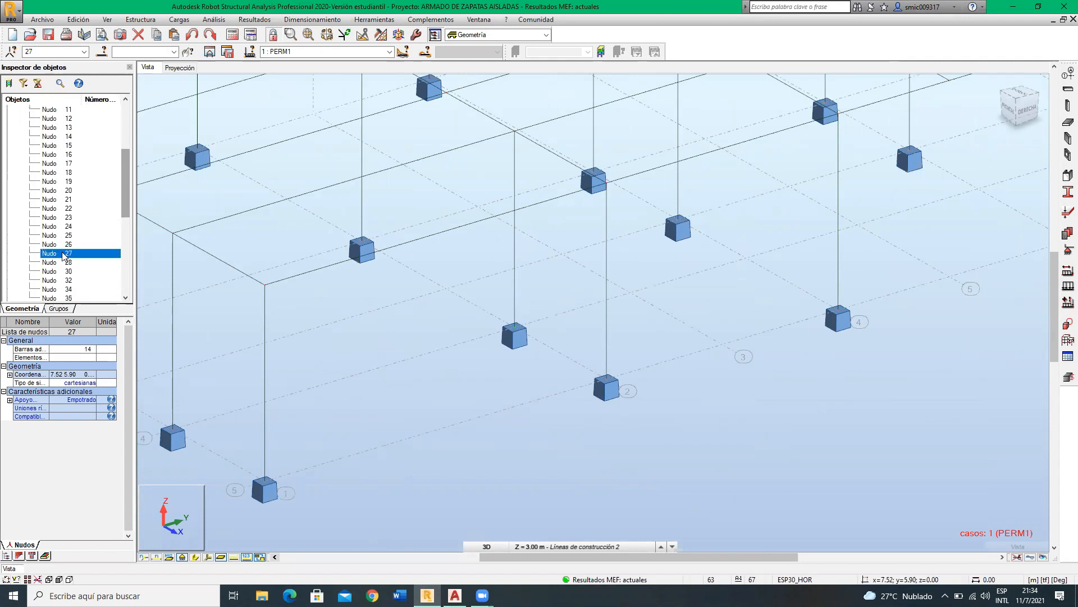
{"action": "scroll", "coordinate": [572, 383], "scroll_direction": "down", "scroll_amount": 3}
{"action": "scroll", "coordinate": [546, 395], "scroll_direction": "up", "scroll_amount": 1}
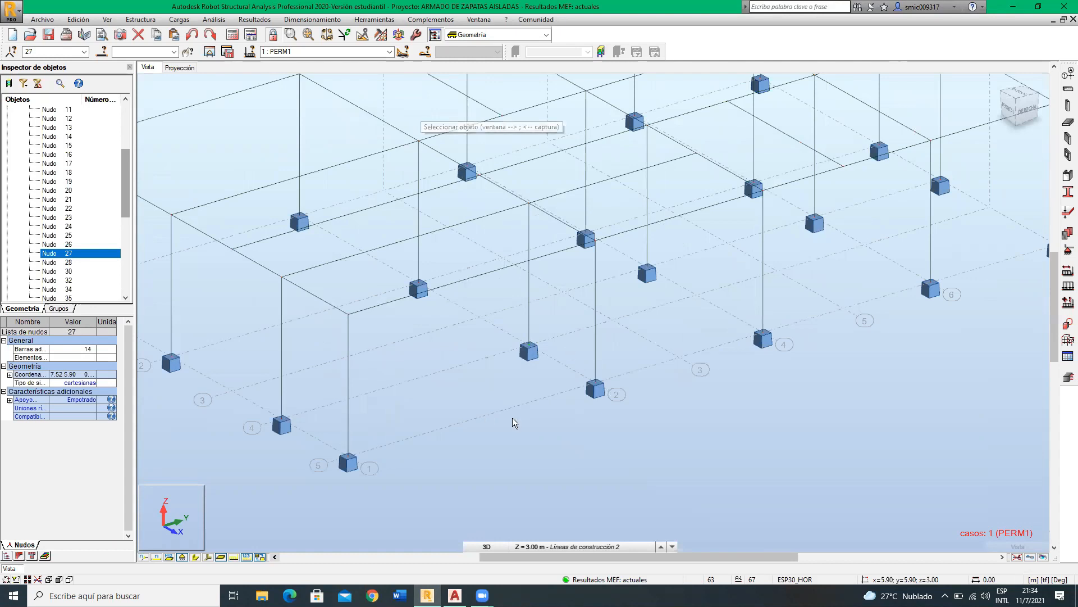
{"action": "scroll", "coordinate": [494, 432], "scroll_direction": "down", "scroll_amount": 2}
{"action": "scroll", "coordinate": [494, 434], "scroll_direction": "up", "scroll_amount": 1}
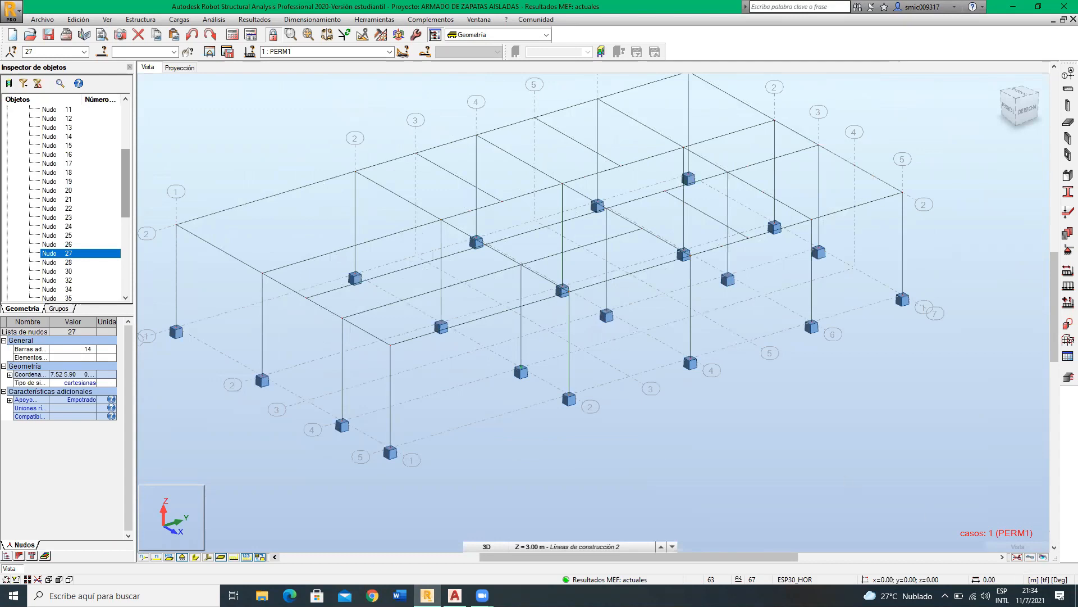
Step: Open the standards list configuration for reinforced concrete from the design codes in the project preferences
{"action": "left_click", "coordinate": [1049, 582]}
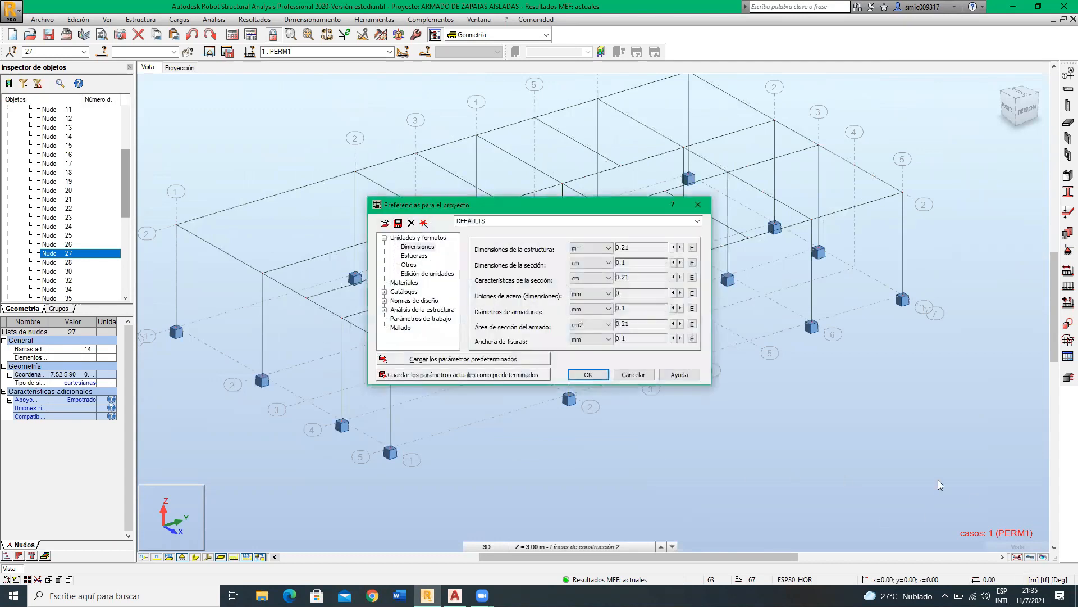
{"action": "left_click", "coordinate": [403, 292]}
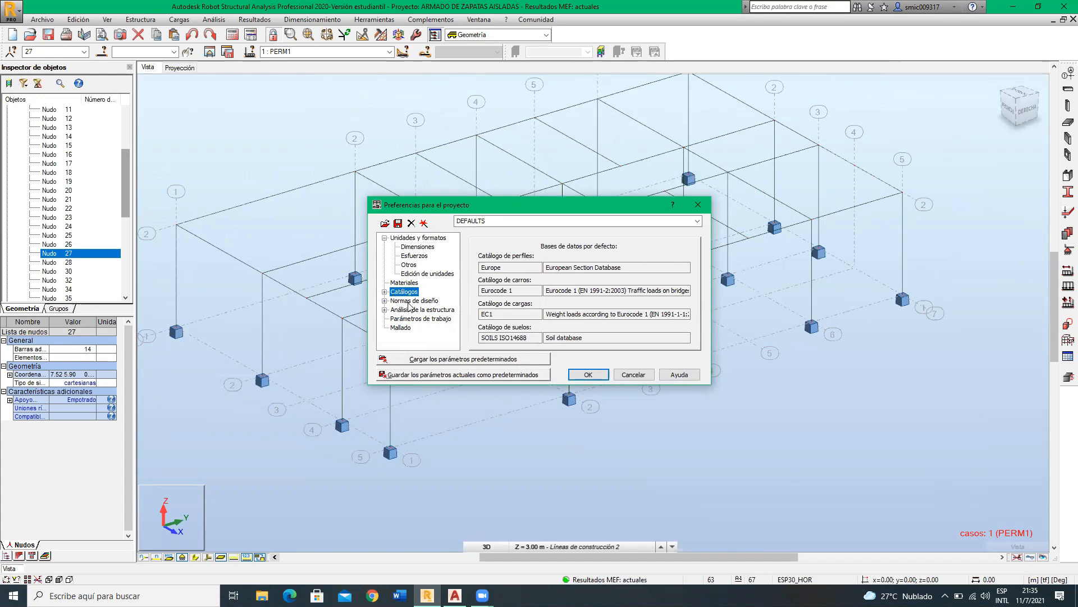
{"action": "left_click", "coordinate": [410, 302]}
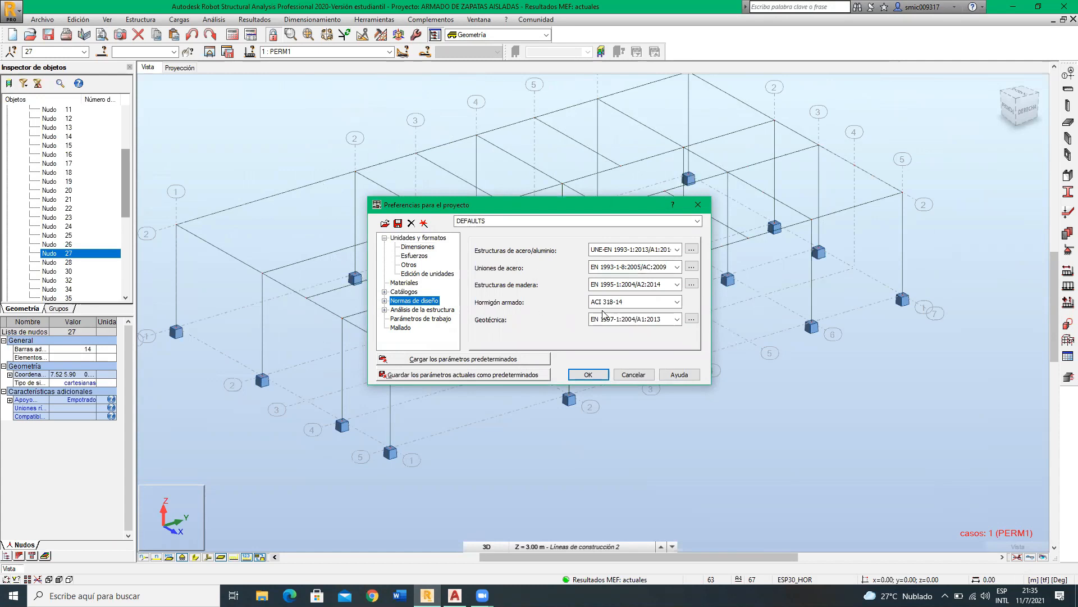
{"action": "left_click", "coordinate": [677, 302]}
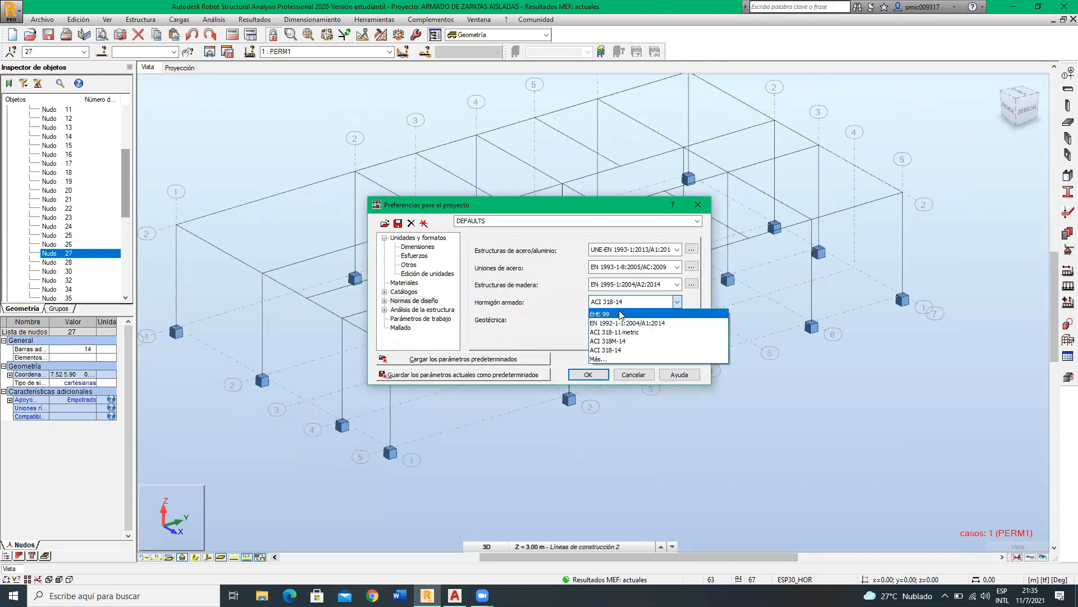
{"action": "left_click", "coordinate": [599, 359]}
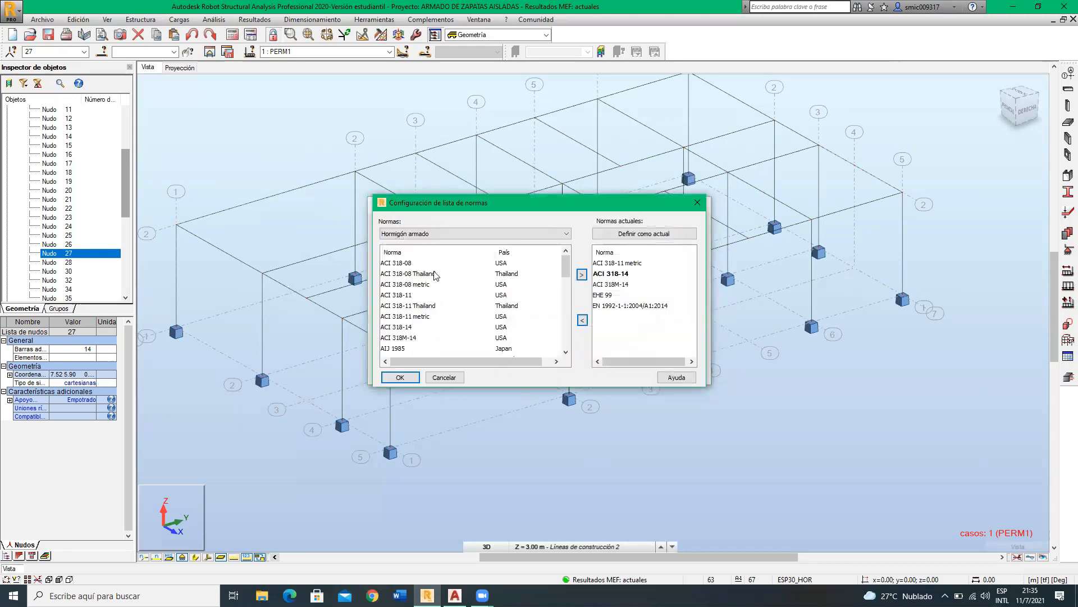
Step: Choose ACI 318-14 from the available reinforced-concrete codes for the current standards list and accept the code list and project preferences
{"action": "scroll", "coordinate": [427, 303], "scroll_direction": "down", "scroll_amount": 8}
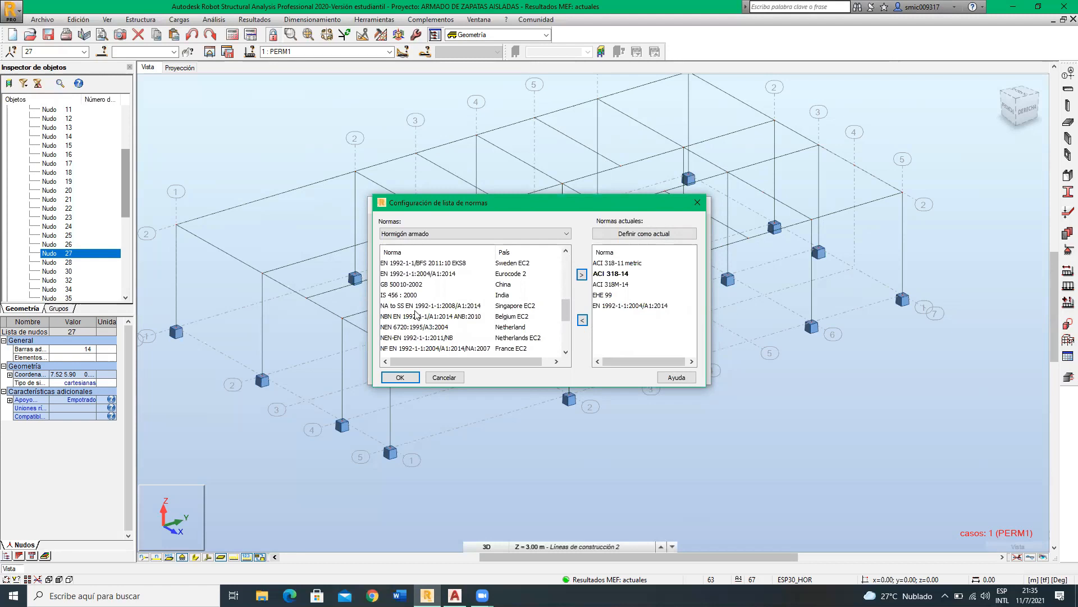
{"action": "scroll", "coordinate": [433, 279], "scroll_direction": "down", "scroll_amount": 2}
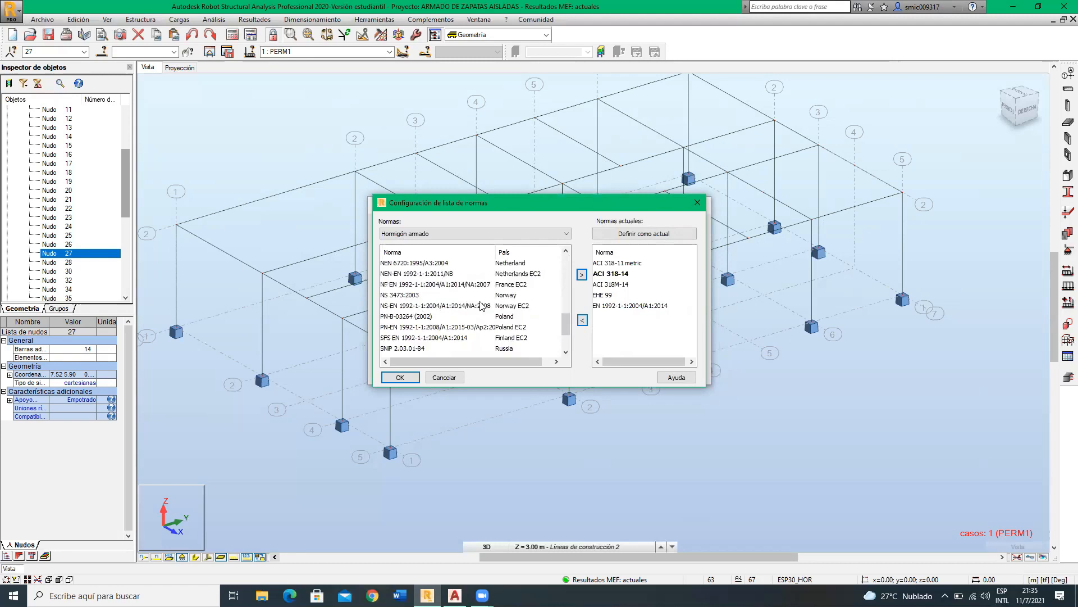
{"action": "scroll", "coordinate": [481, 306], "scroll_direction": "down", "scroll_amount": 2}
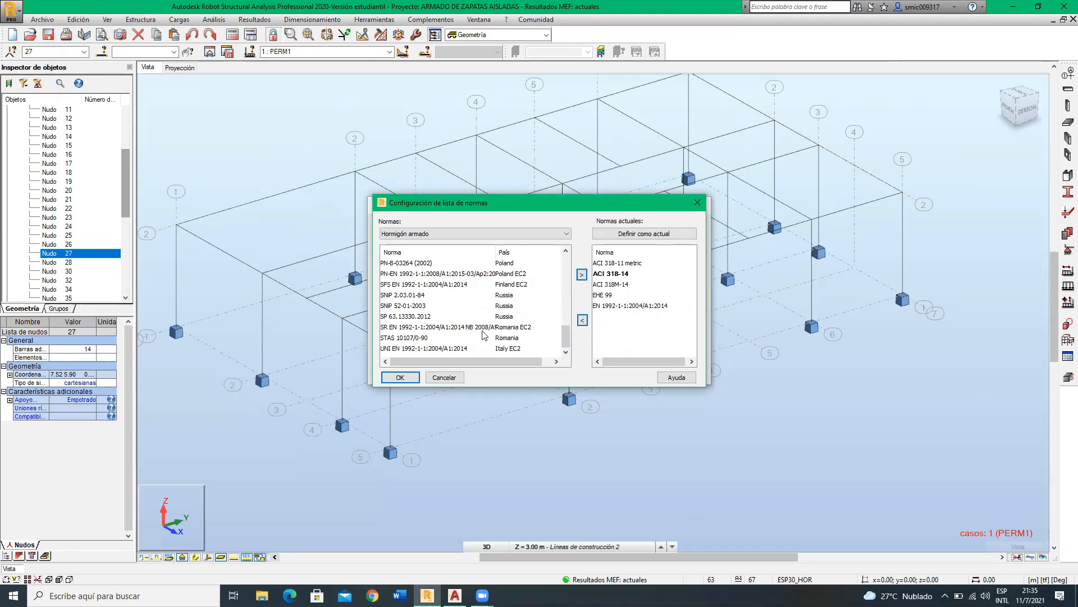
{"action": "scroll", "coordinate": [480, 336], "scroll_direction": "up", "scroll_amount": 4}
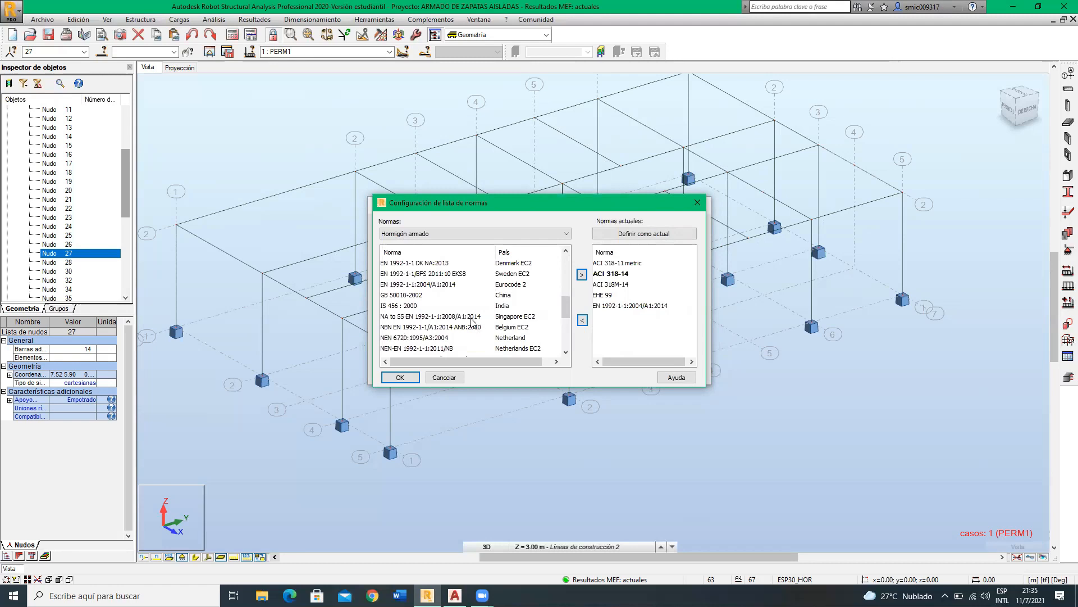
{"action": "scroll", "coordinate": [471, 323], "scroll_direction": "up", "scroll_amount": 6}
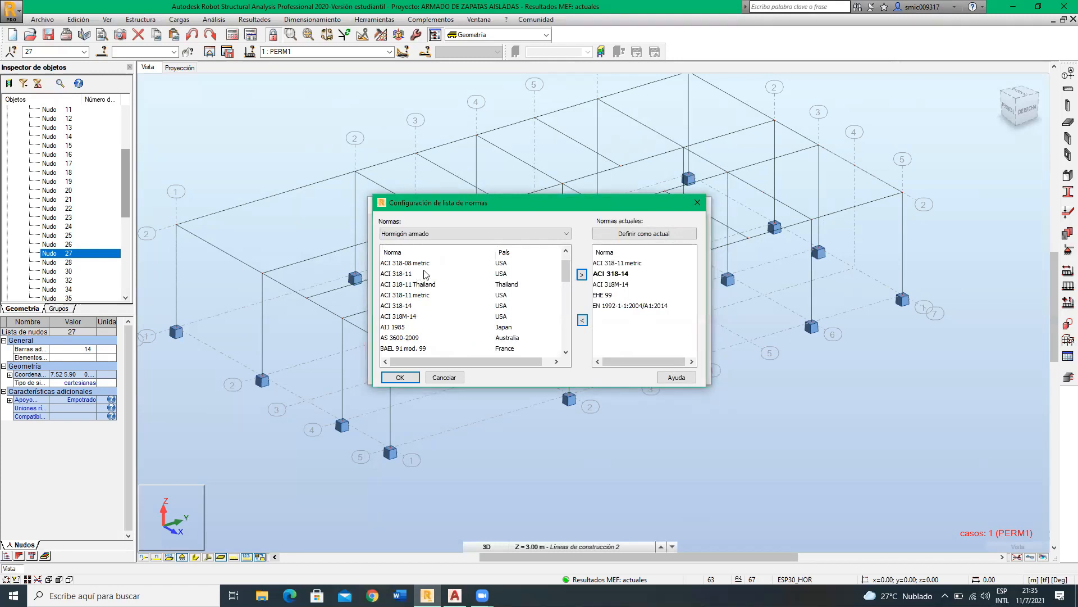
{"action": "left_click", "coordinate": [414, 318]}
{"action": "left_click", "coordinate": [408, 308]}
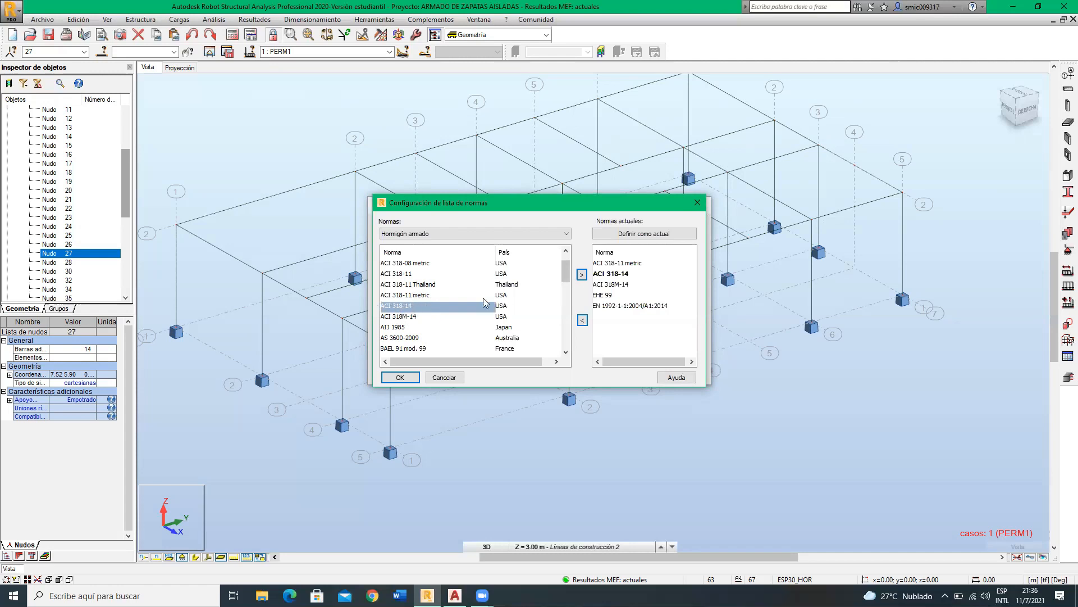
{"action": "left_click", "coordinate": [580, 274]}
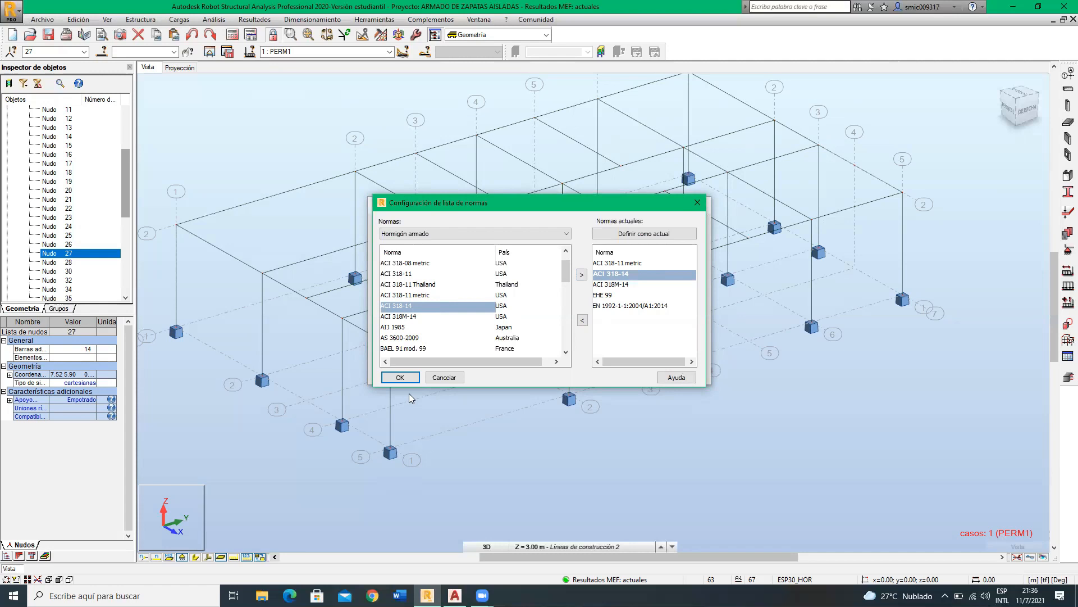
{"action": "left_click", "coordinate": [400, 377]}
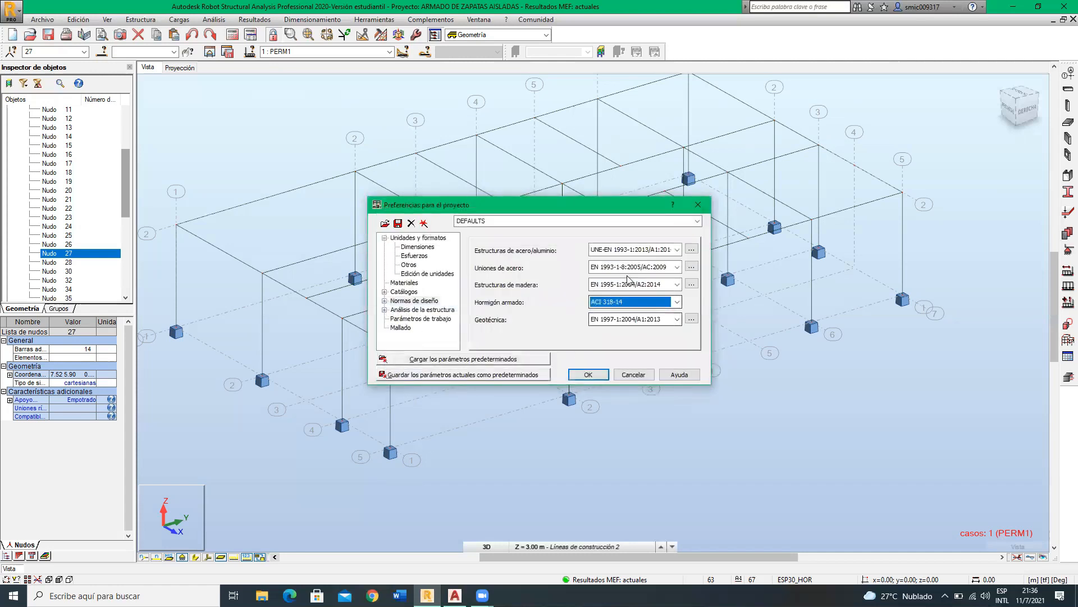
{"action": "left_click", "coordinate": [588, 374]}
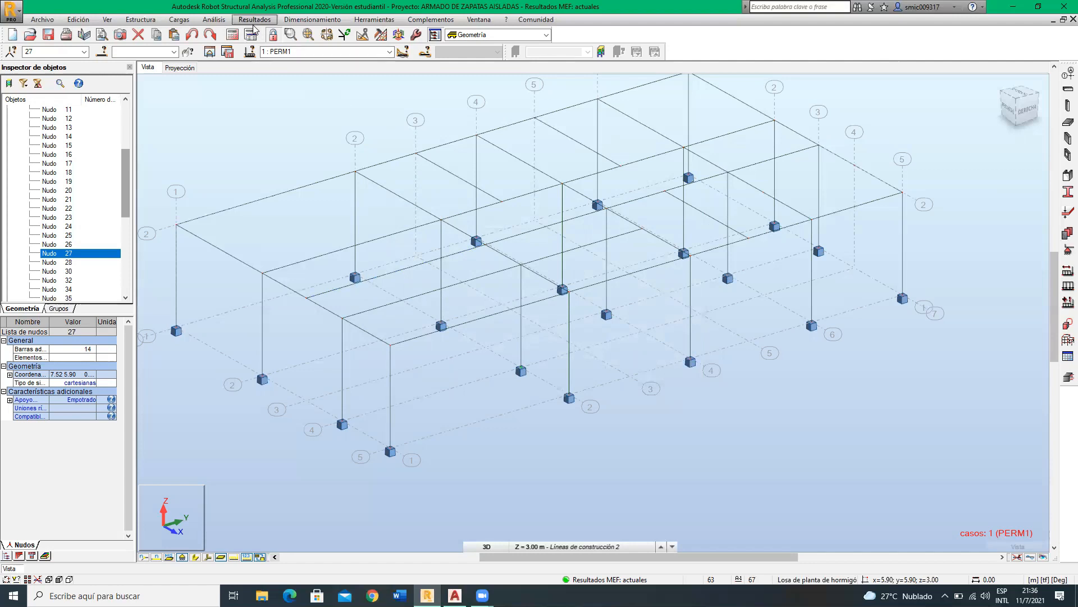
Step: Run the provided reinforcement of RC elements for the selected support, accepting the foundation parameters with simple cases and grouping by geometry
{"action": "left_click", "coordinate": [298, 21]}
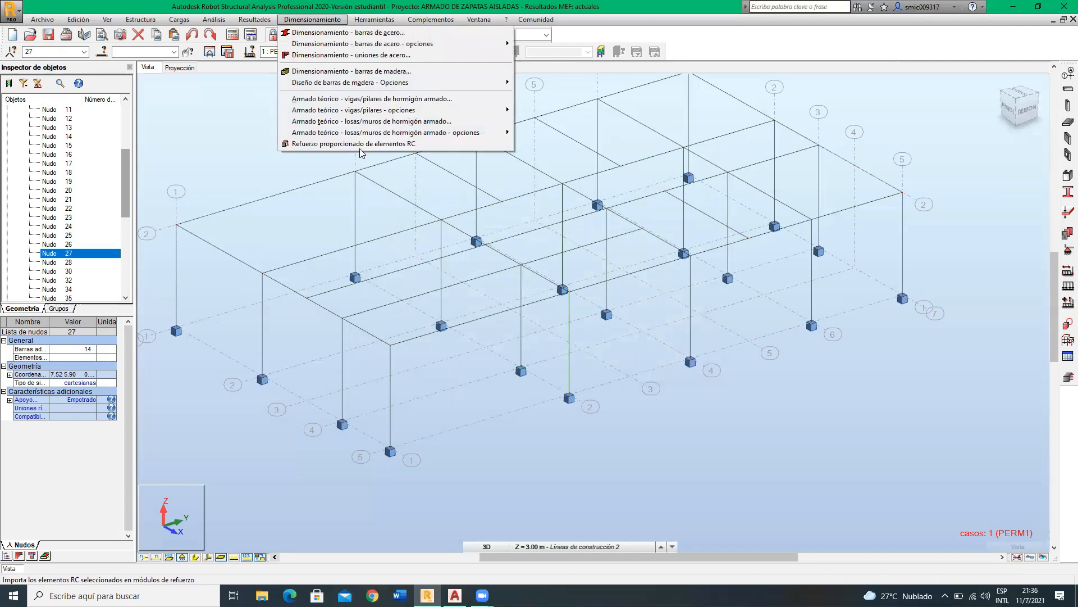
{"action": "left_click", "coordinate": [418, 145]}
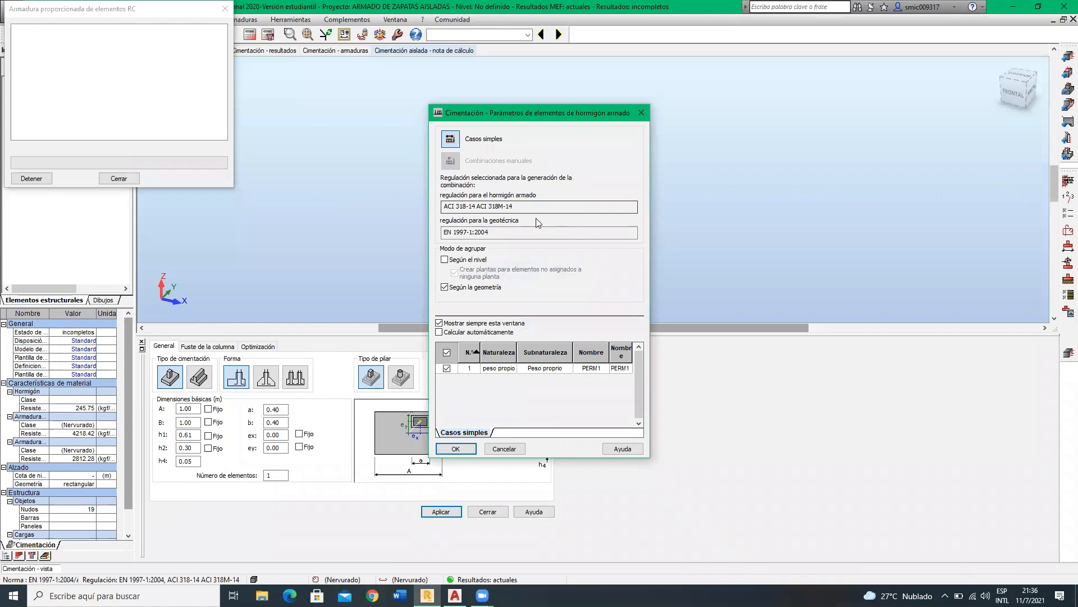
{"action": "left_click", "coordinate": [494, 209]}
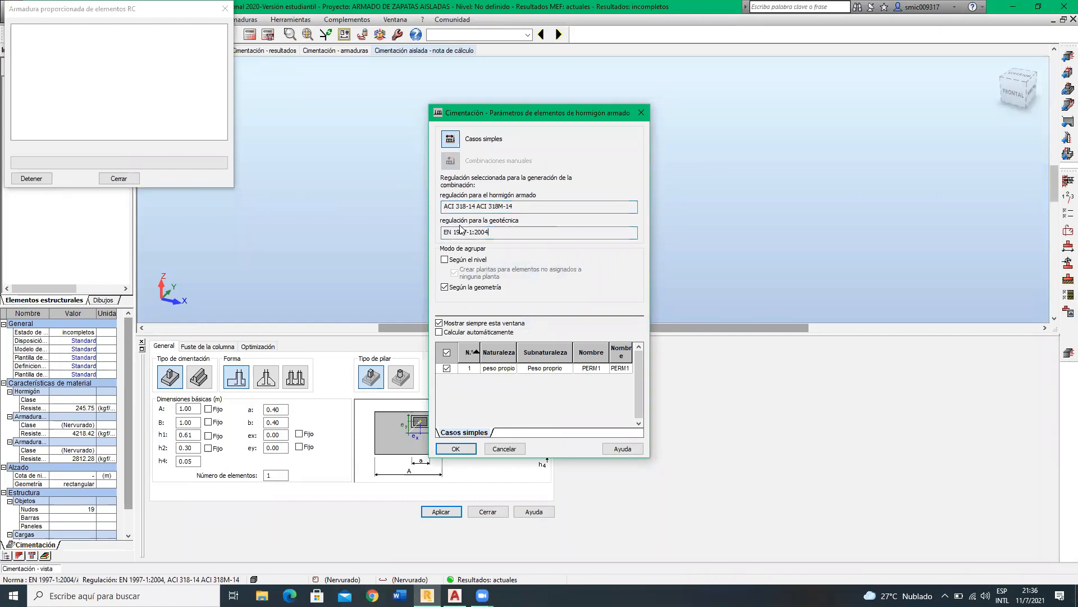
{"action": "left_click", "coordinate": [491, 231]}
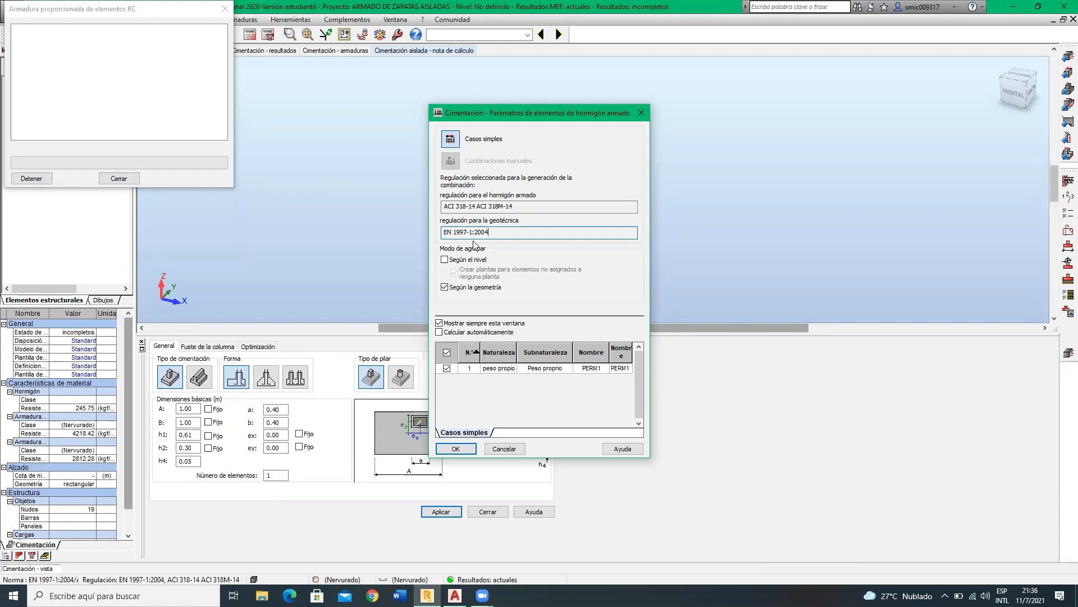
{"action": "left_click", "coordinate": [464, 451]}
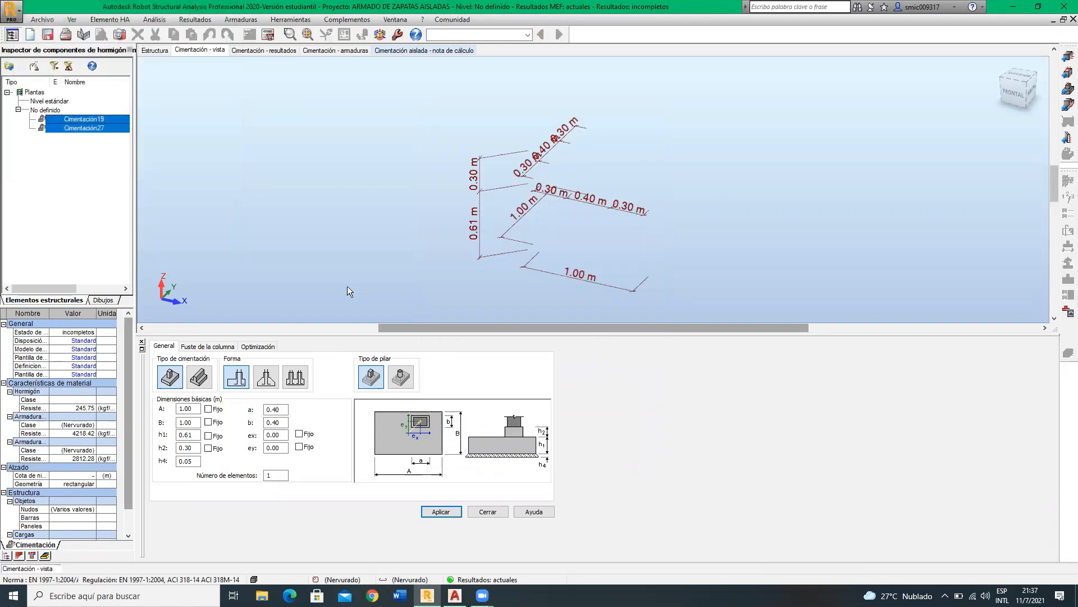
Step: Delete the Cimentación19 footing from the concrete component inspector, keeping only Cimentación27
{"action": "left_click", "coordinate": [88, 131]}
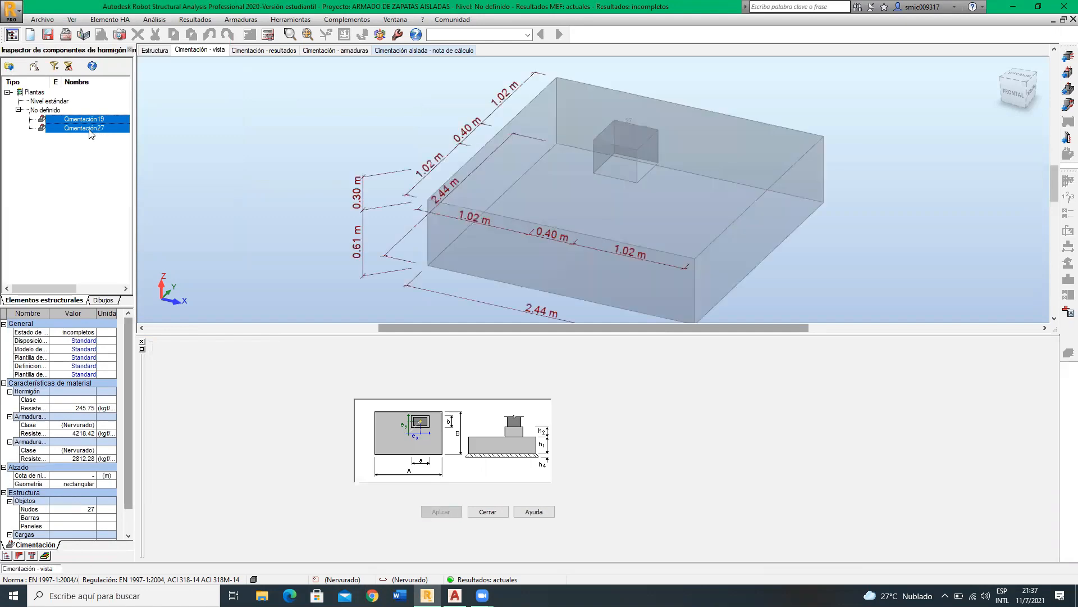
{"action": "left_click", "coordinate": [85, 129]}
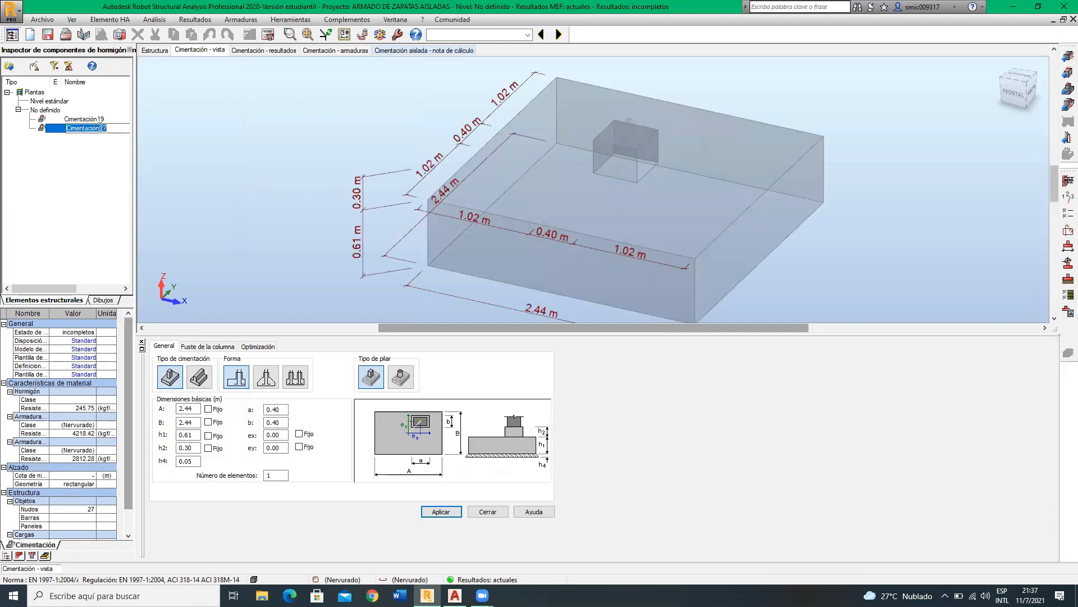
{"action": "left_click", "coordinate": [73, 120]}
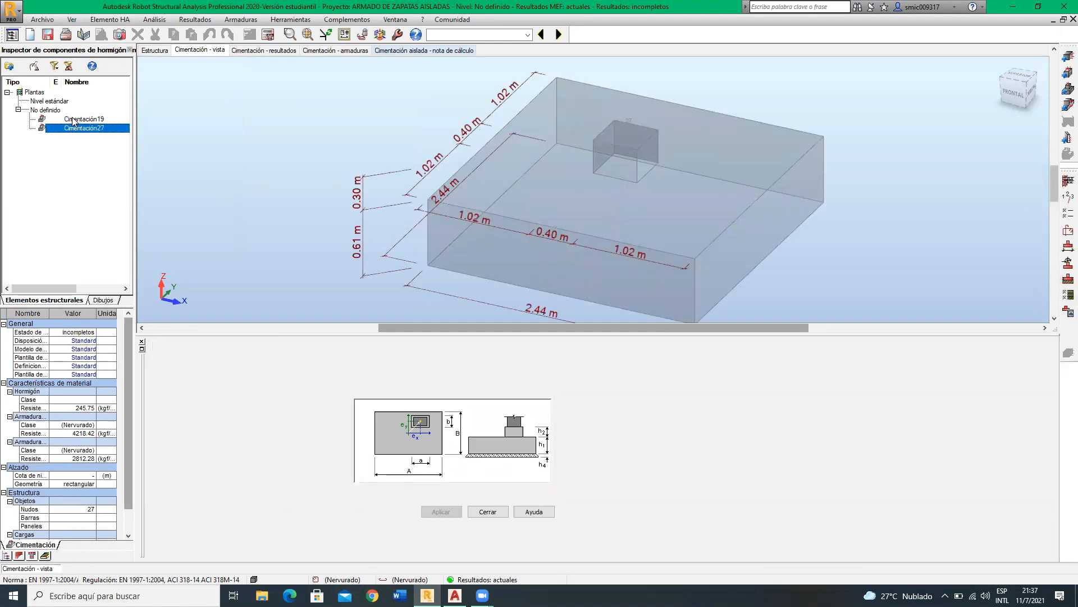
{"action": "right_click", "coordinate": [76, 123]}
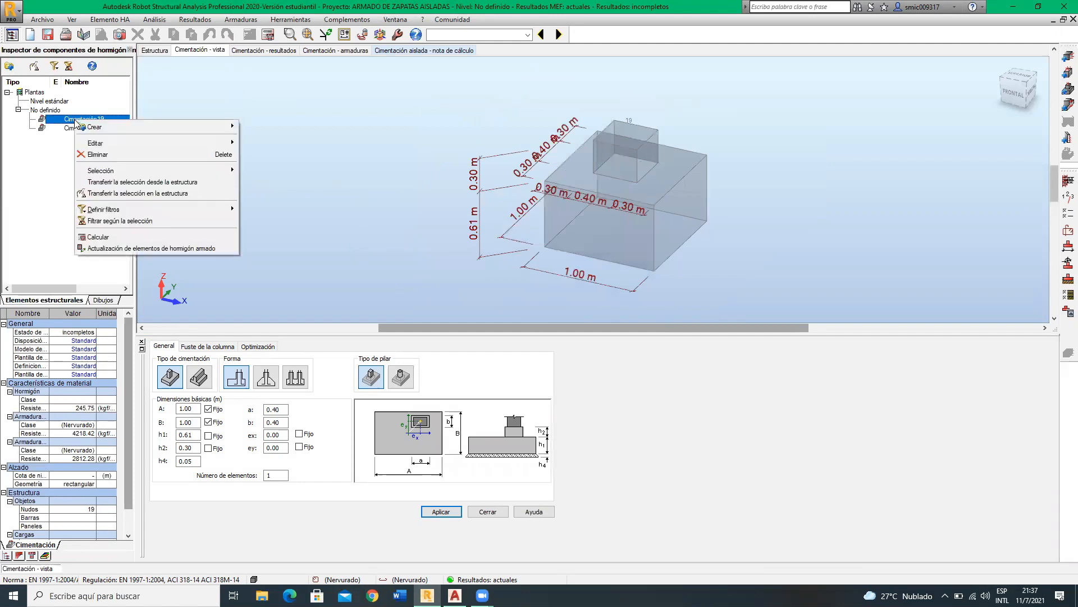
{"action": "left_click", "coordinate": [89, 150]}
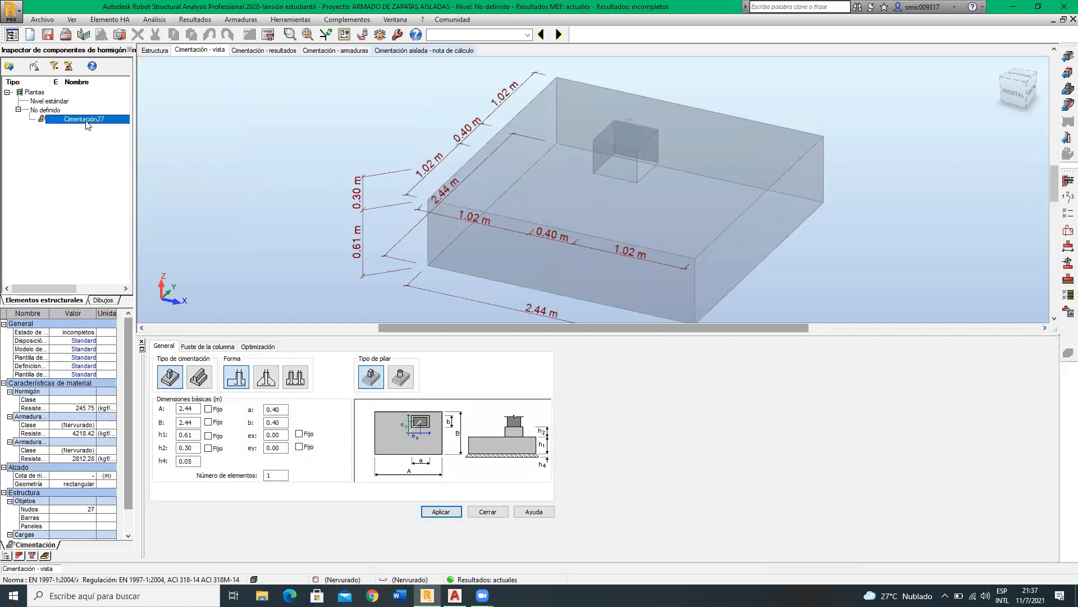
Step: Open the soil parameters for the footing and set the first soil layer to Clayey silt
{"action": "scroll", "coordinate": [362, 185], "scroll_direction": "down", "scroll_amount": 2}
{"action": "scroll", "coordinate": [386, 213], "scroll_direction": "up", "scroll_amount": 1}
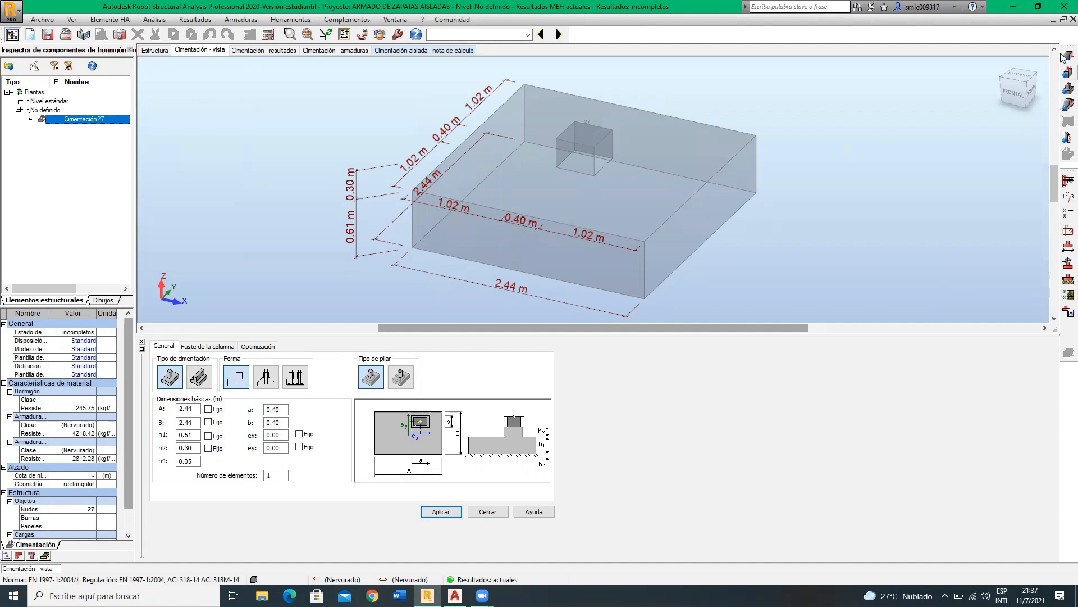
{"action": "left_click", "coordinate": [1064, 284]}
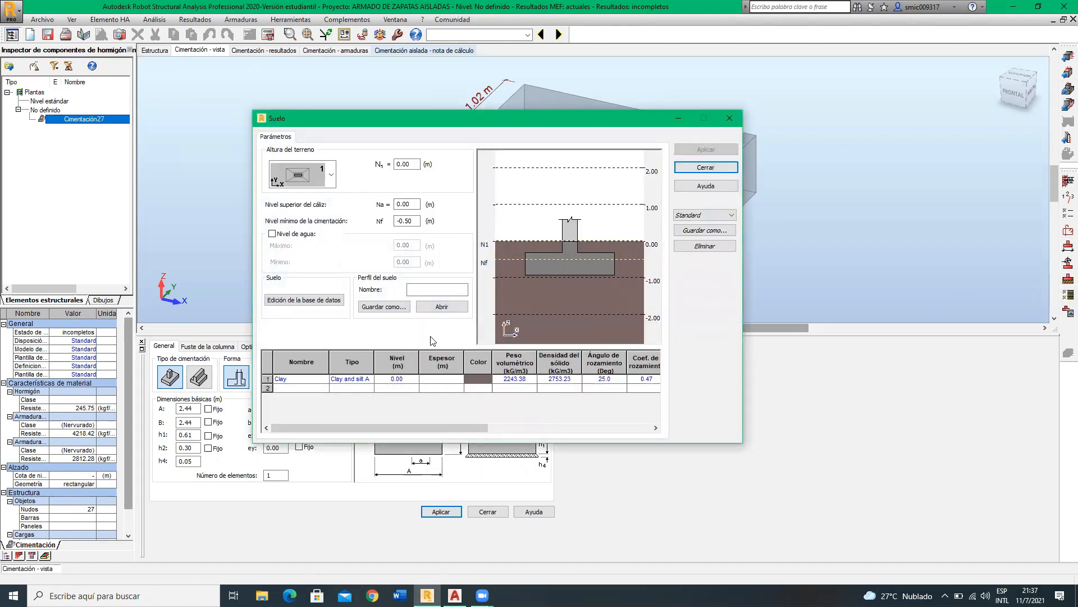
{"action": "left_click", "coordinate": [321, 380]}
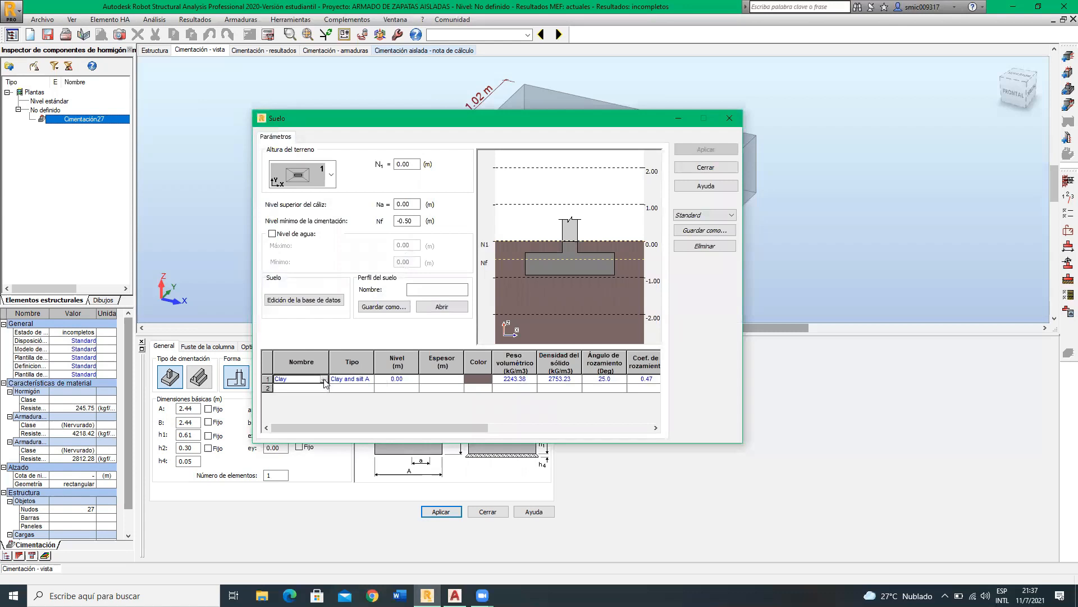
{"action": "left_click", "coordinate": [324, 379]}
{"action": "scroll", "coordinate": [325, 416], "scroll_direction": "down", "scroll_amount": 3}
{"action": "left_click_drag", "start_coordinate": [325, 418], "coordinate": [325, 400]}
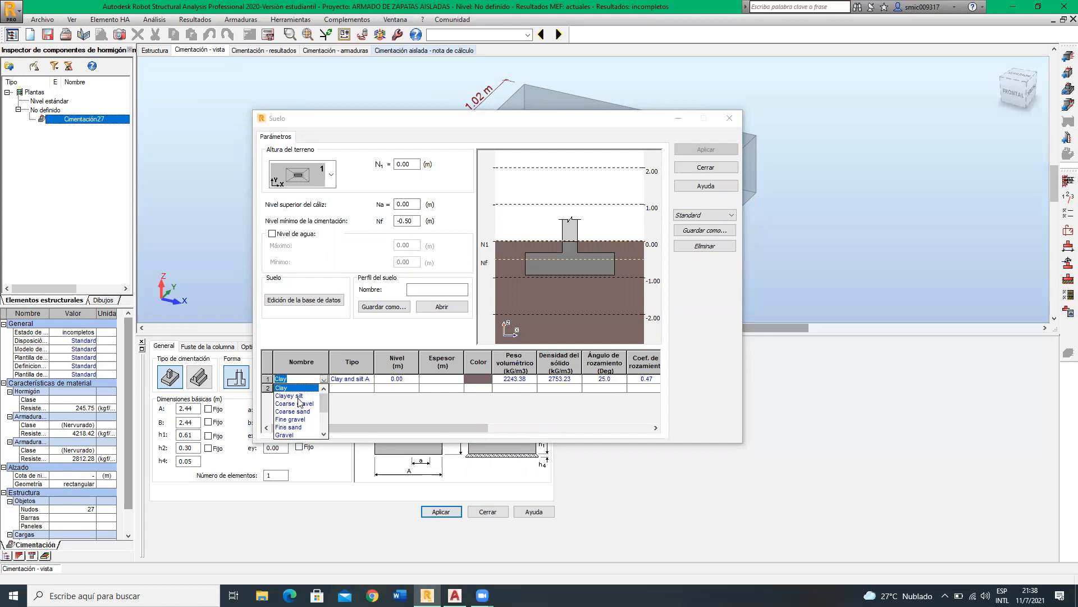
{"action": "left_click", "coordinate": [298, 396]}
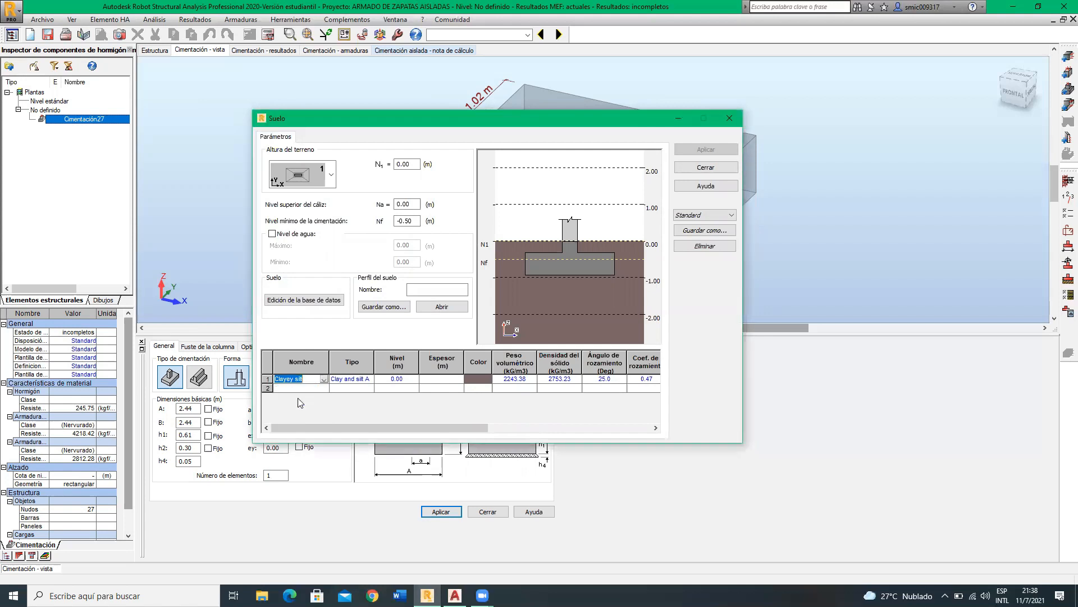
Step: Set the colour of the Clayey silt layer to green in the soil table
{"action": "left_click", "coordinate": [488, 382]}
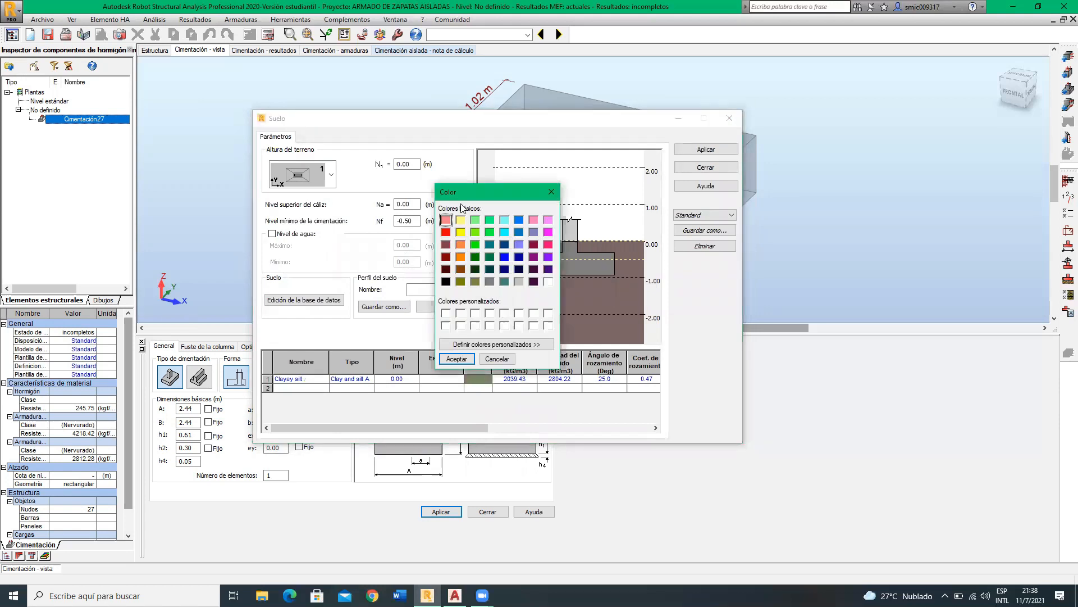
{"action": "left_click", "coordinate": [475, 244]}
{"action": "left_click", "coordinate": [456, 359]}
{"action": "left_click", "coordinate": [304, 388]}
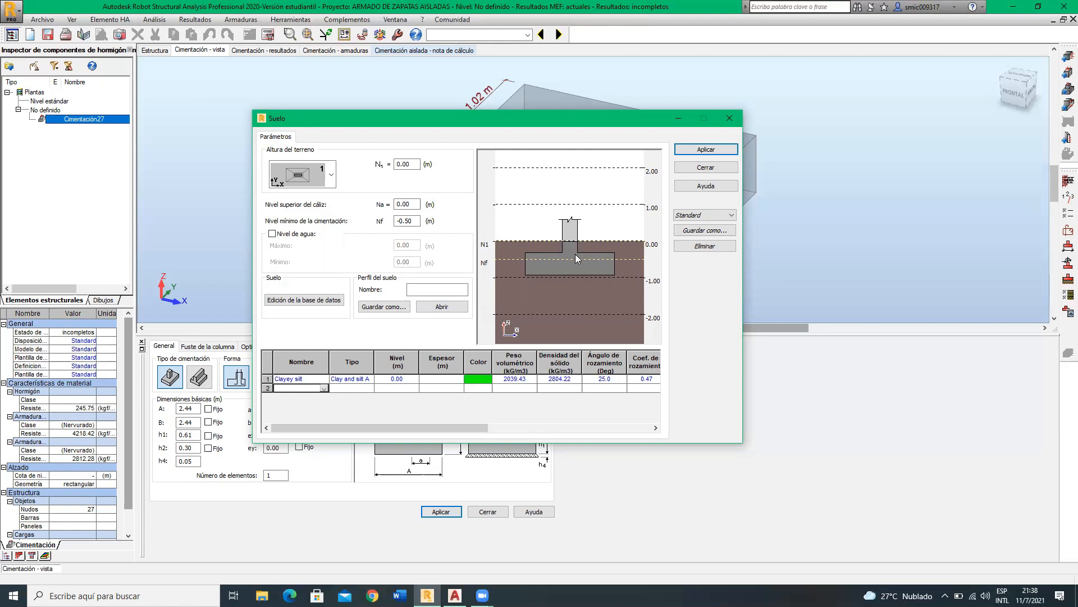
Step: Add Silt as the second soil layer and set its colour to cyan
{"action": "left_click", "coordinate": [325, 388]}
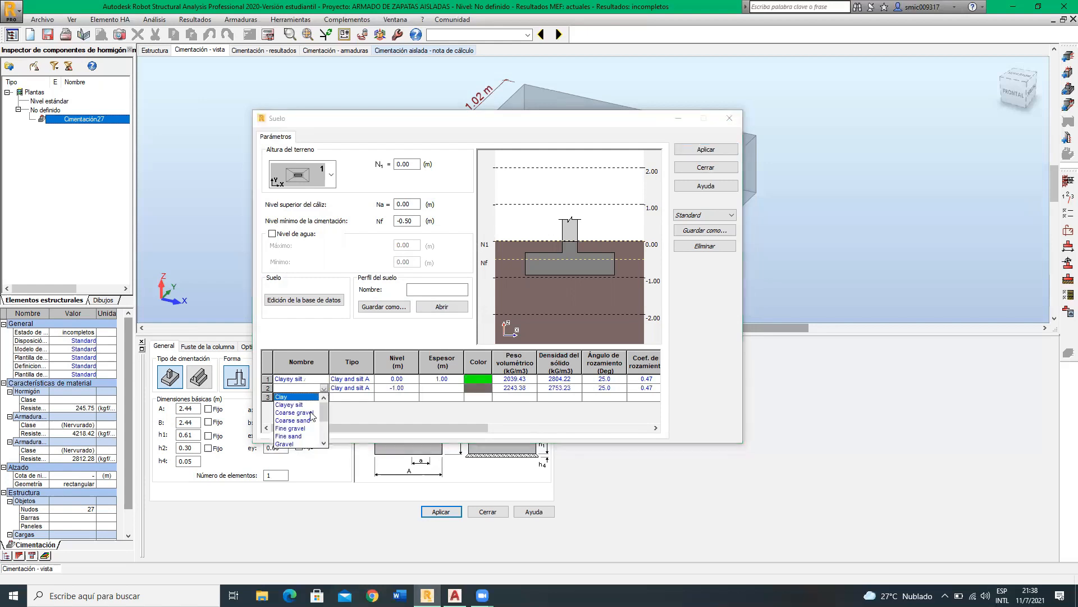
{"action": "scroll", "coordinate": [308, 426], "scroll_direction": "down", "scroll_amount": 1}
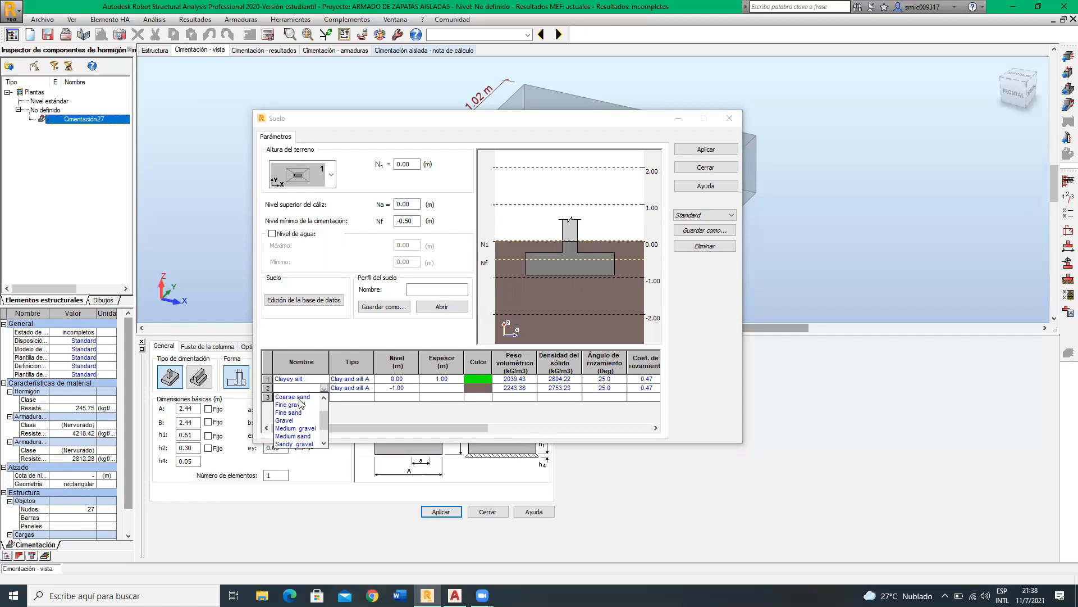
{"action": "scroll", "coordinate": [295, 424], "scroll_direction": "down", "scroll_amount": 1}
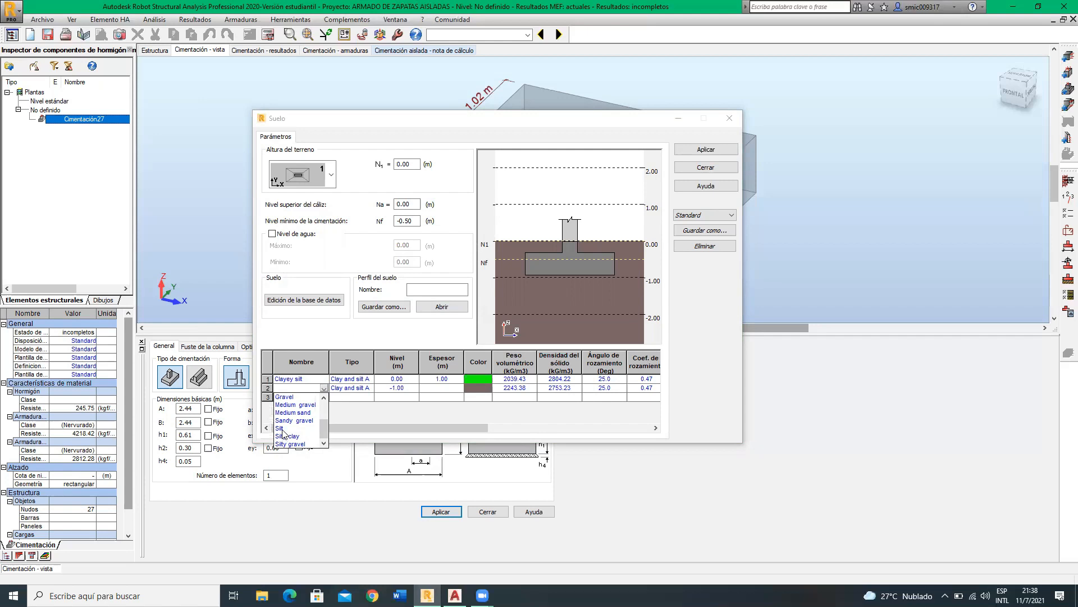
{"action": "left_click", "coordinate": [283, 429]}
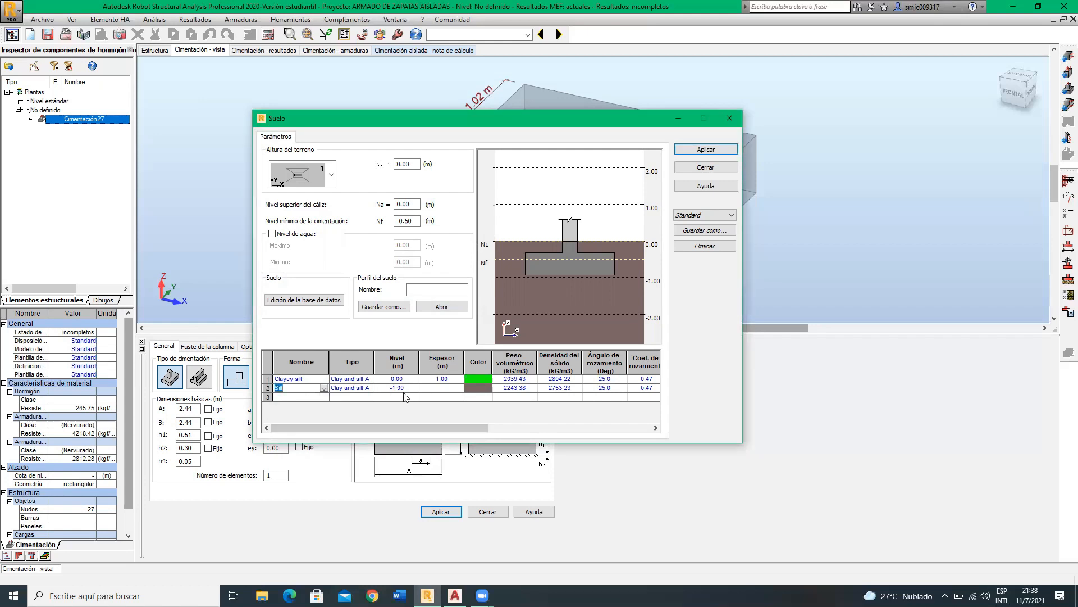
{"action": "left_click", "coordinate": [478, 387]}
{"action": "left_click", "coordinate": [507, 230]}
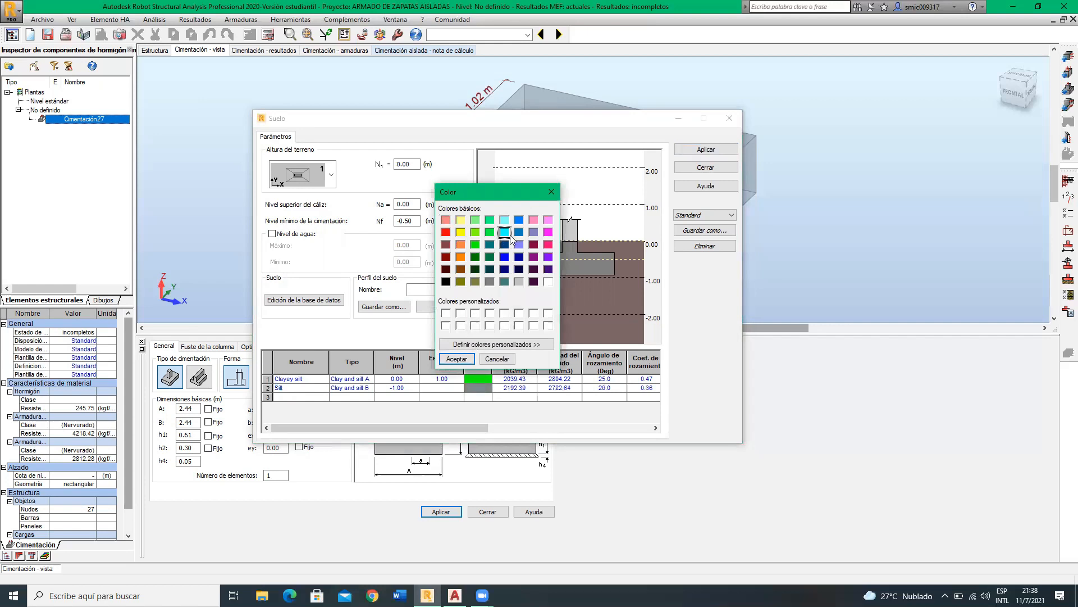
{"action": "left_click", "coordinate": [465, 358]}
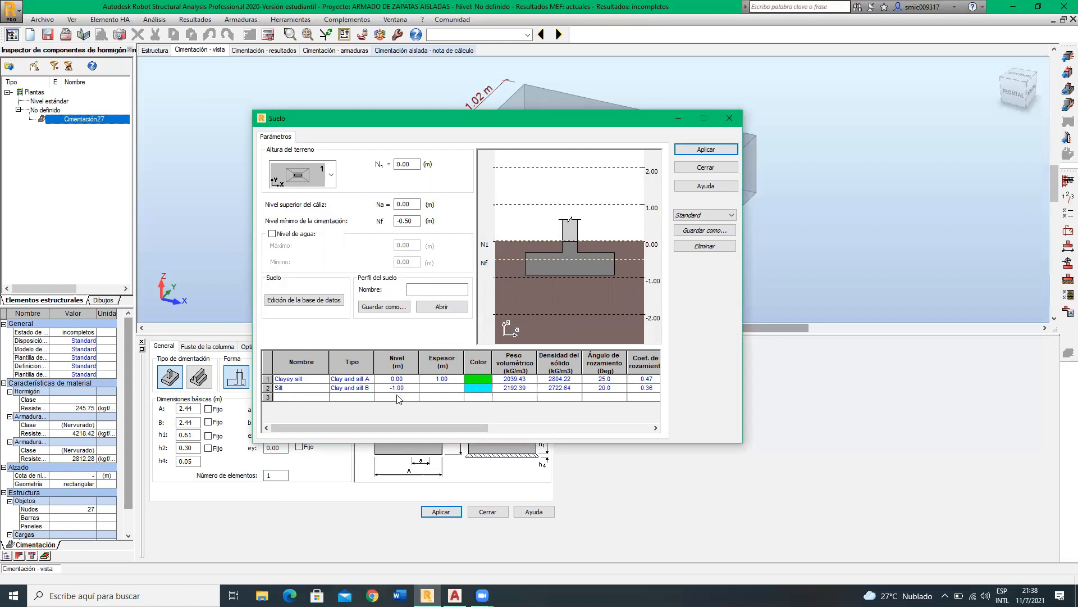
Step: Add Gravel as the third soil layer and set its colour to blue
{"action": "left_click", "coordinate": [316, 397]}
{"action": "left_click", "coordinate": [324, 397]}
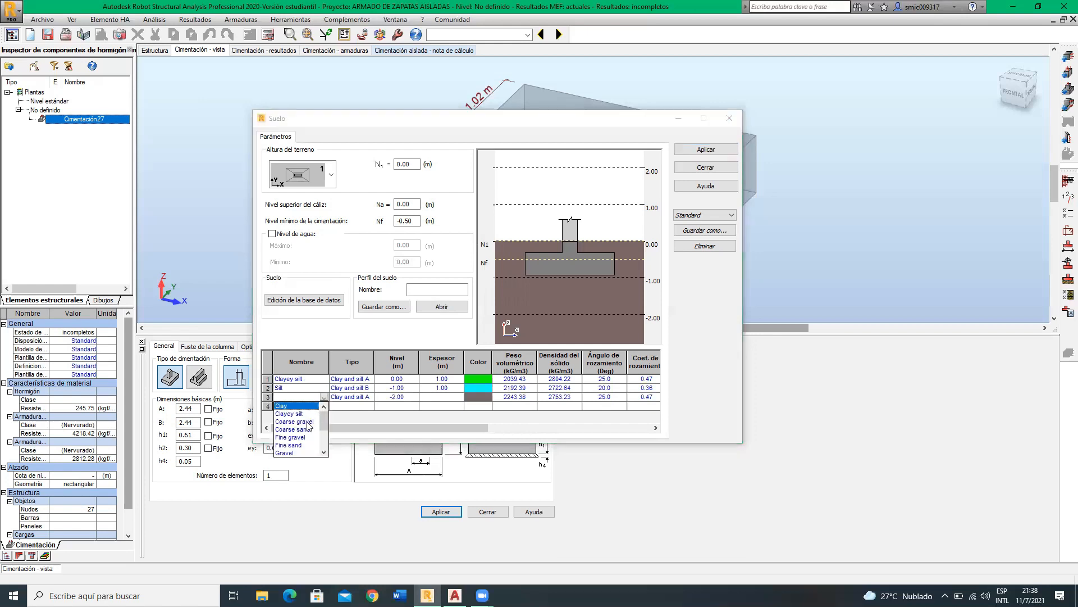
{"action": "left_click", "coordinate": [290, 429]}
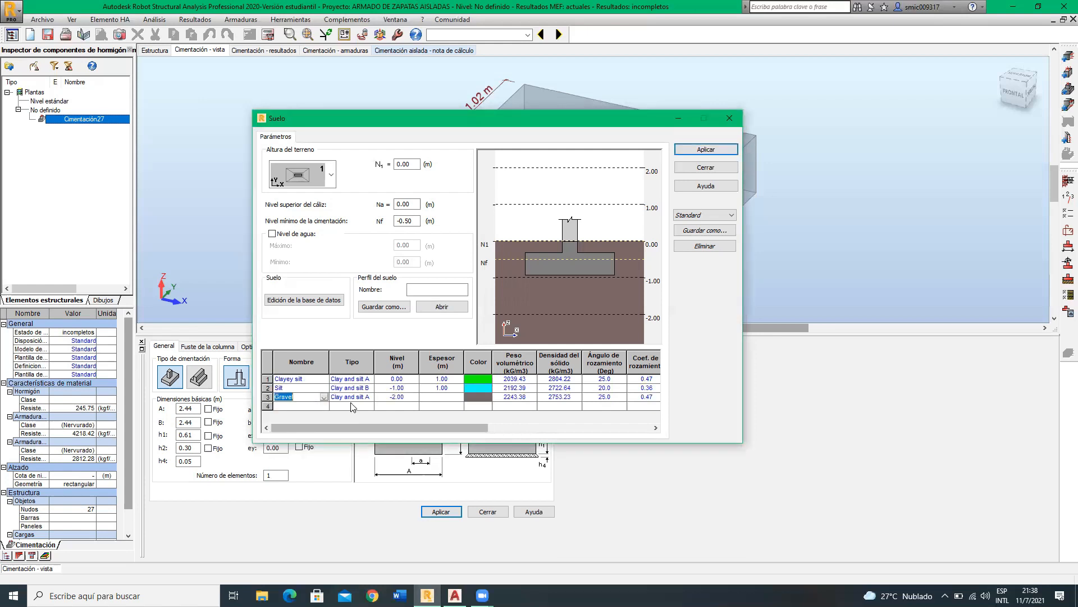
{"action": "left_click", "coordinate": [487, 398]}
{"action": "left_click", "coordinate": [503, 257]}
{"action": "left_click", "coordinate": [457, 358]}
Step: Set the minimum foundation level Nf to -1.00 m, apply the soil parameters and close their dialog
{"action": "left_click_drag", "start_coordinate": [449, 431], "coordinate": [497, 430]}
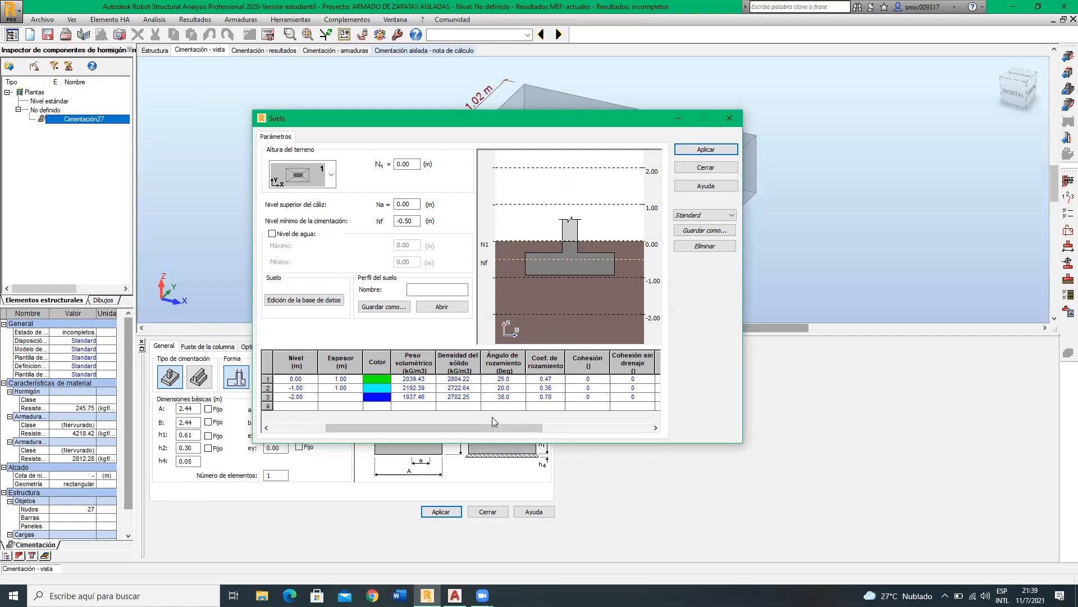
{"action": "left_click_drag", "start_coordinate": [488, 425], "coordinate": [464, 433]}
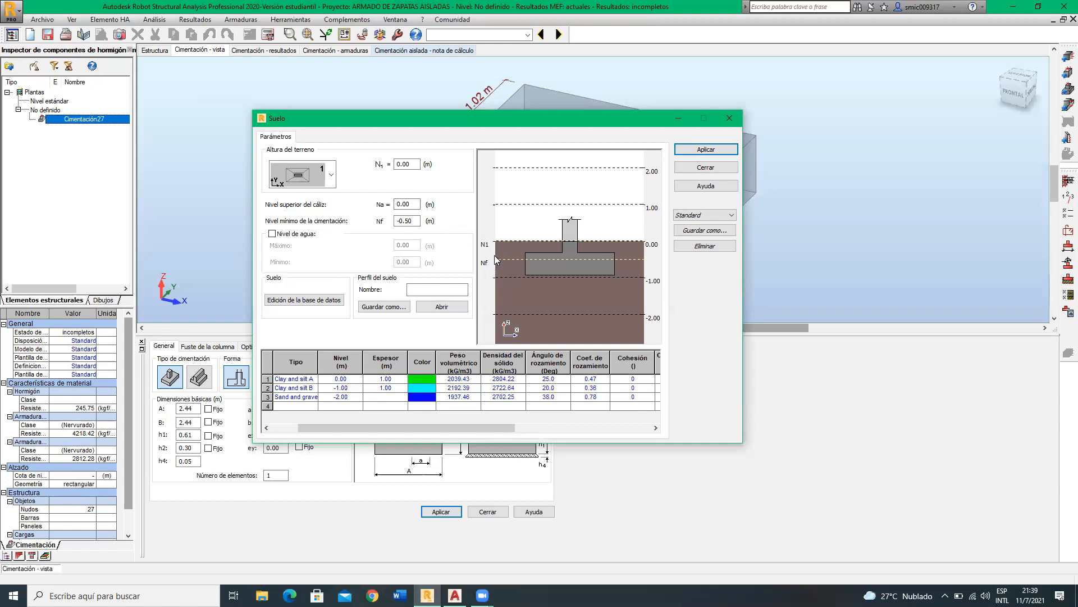
{"action": "double_click", "coordinate": [407, 223]}
{"action": "type", "text": "-"}
{"action": "left_click", "coordinate": [706, 150]}
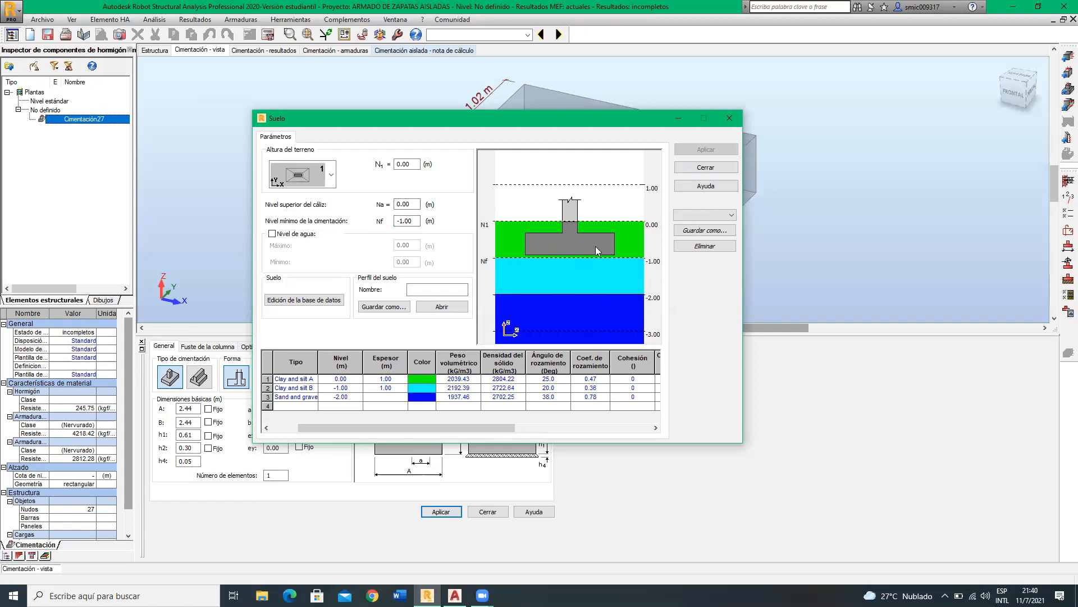
{"action": "left_click_drag", "start_coordinate": [415, 424], "coordinate": [326, 427]}
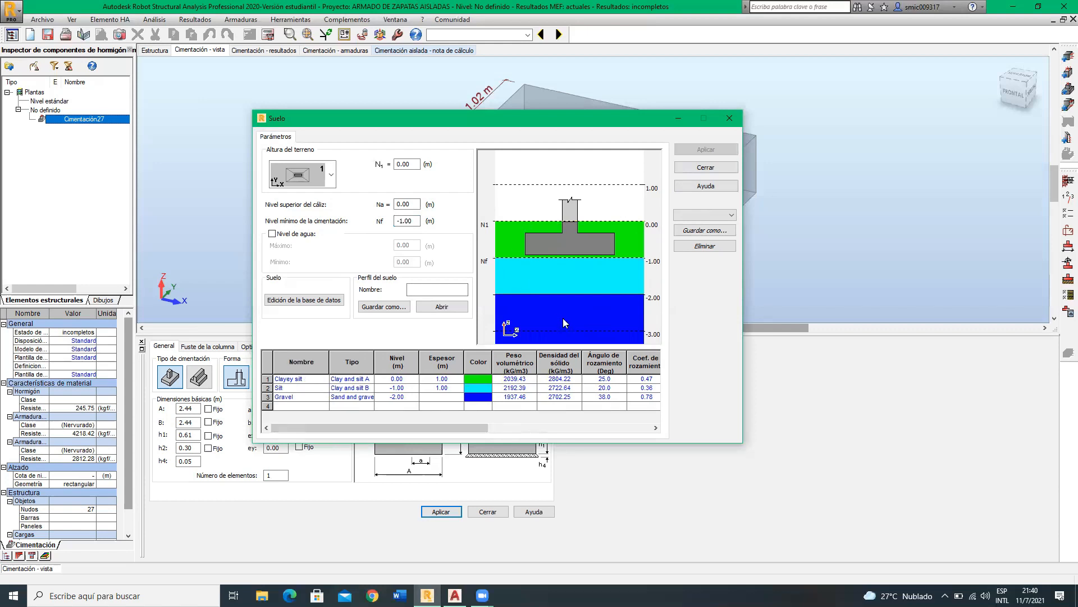
{"action": "left_click", "coordinate": [702, 169]}
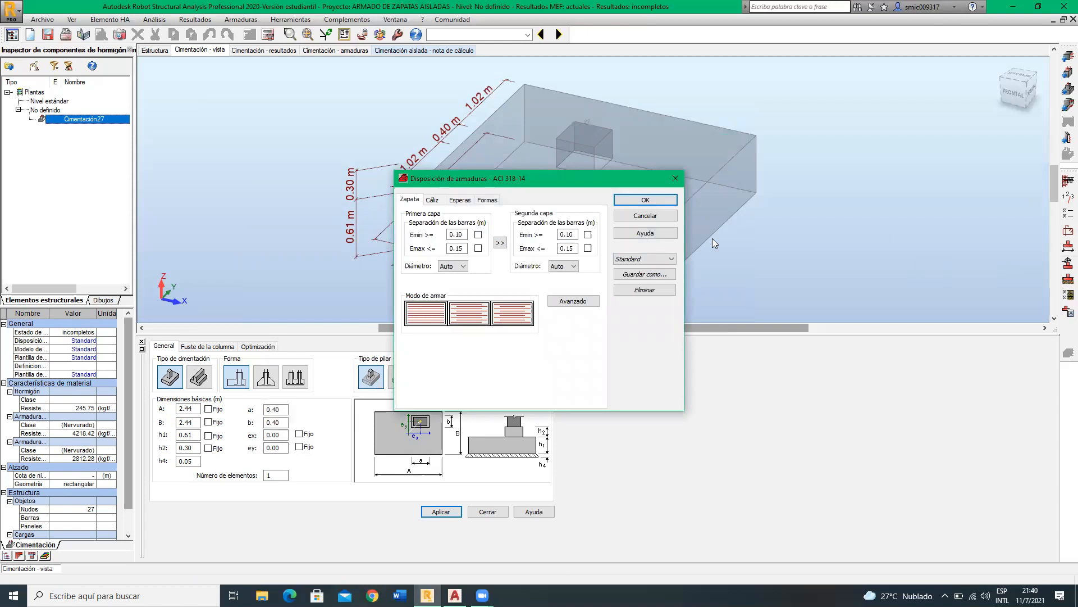
Step: Review the footing, pedestal, dowel and bar shape settings of the ACI 318-14 reinforcement pattern, then close them
{"action": "left_click", "coordinate": [433, 201]}
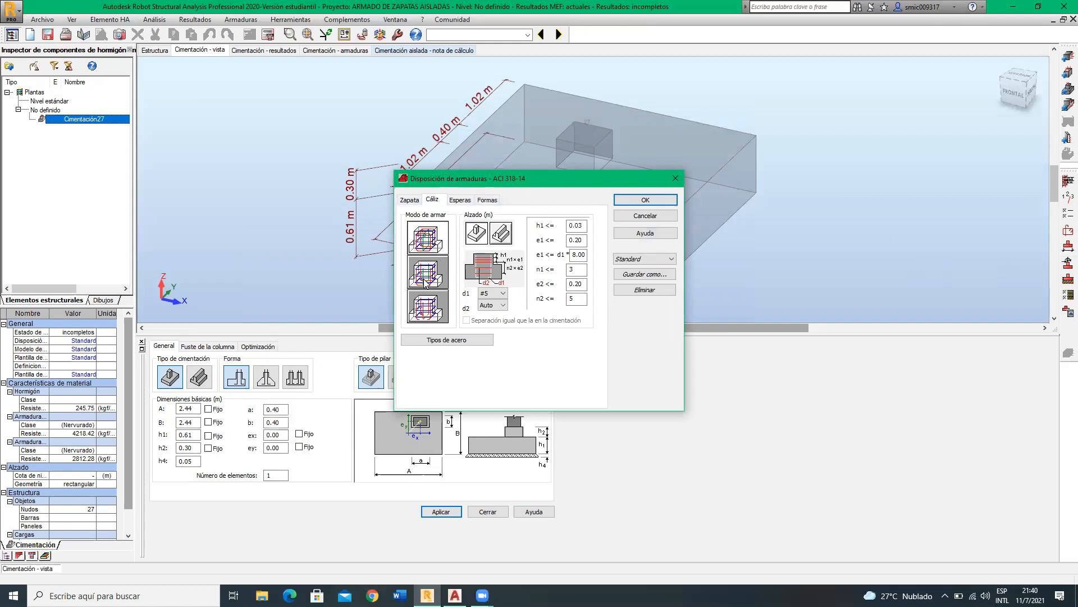
{"action": "left_click", "coordinate": [408, 201]}
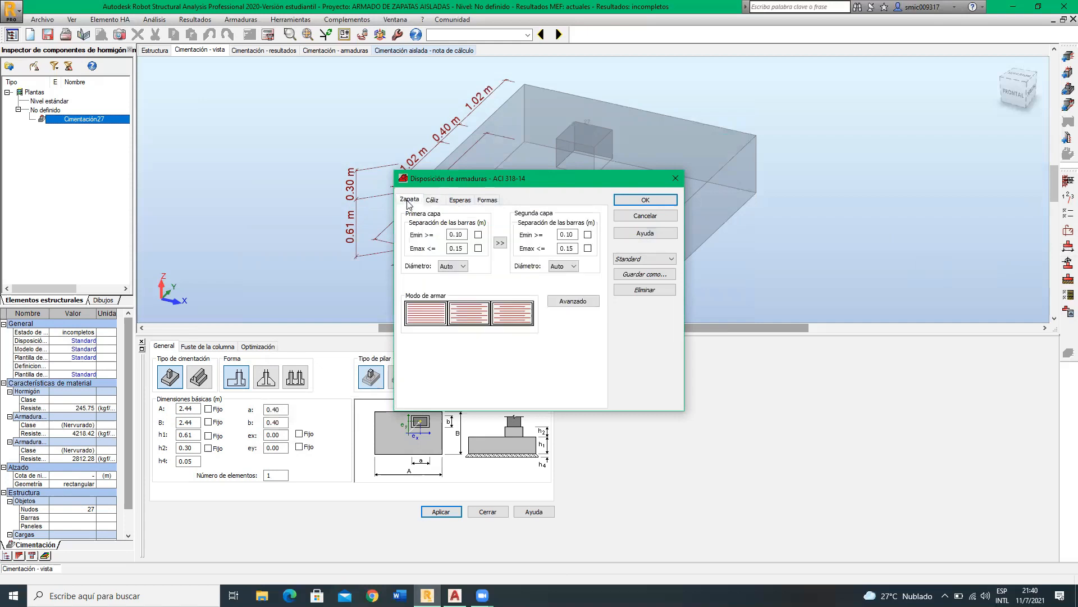
{"action": "left_click", "coordinate": [439, 202]}
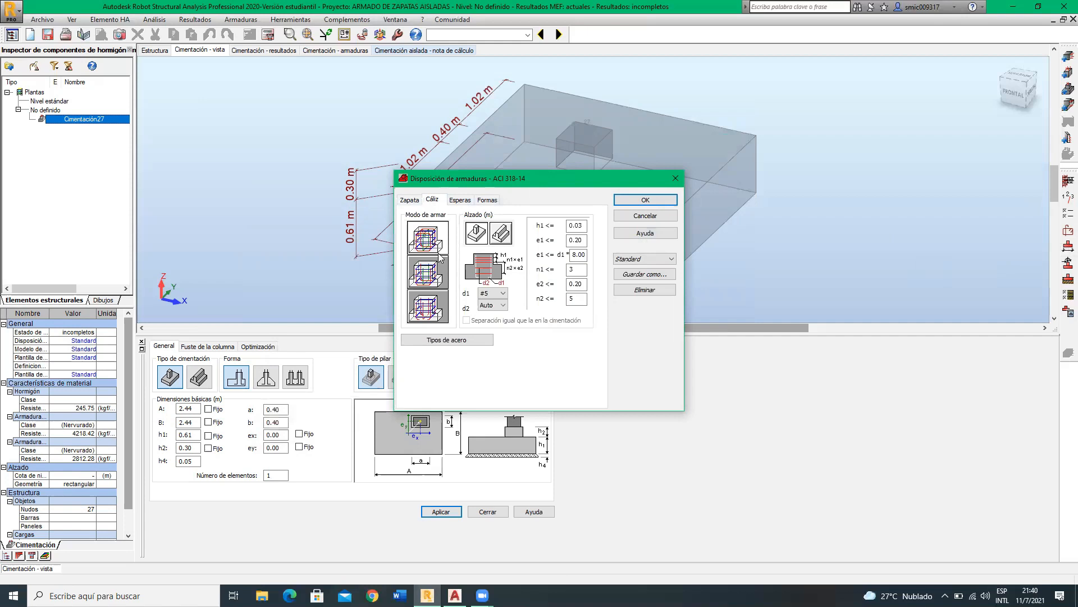
{"action": "left_click", "coordinate": [463, 200]}
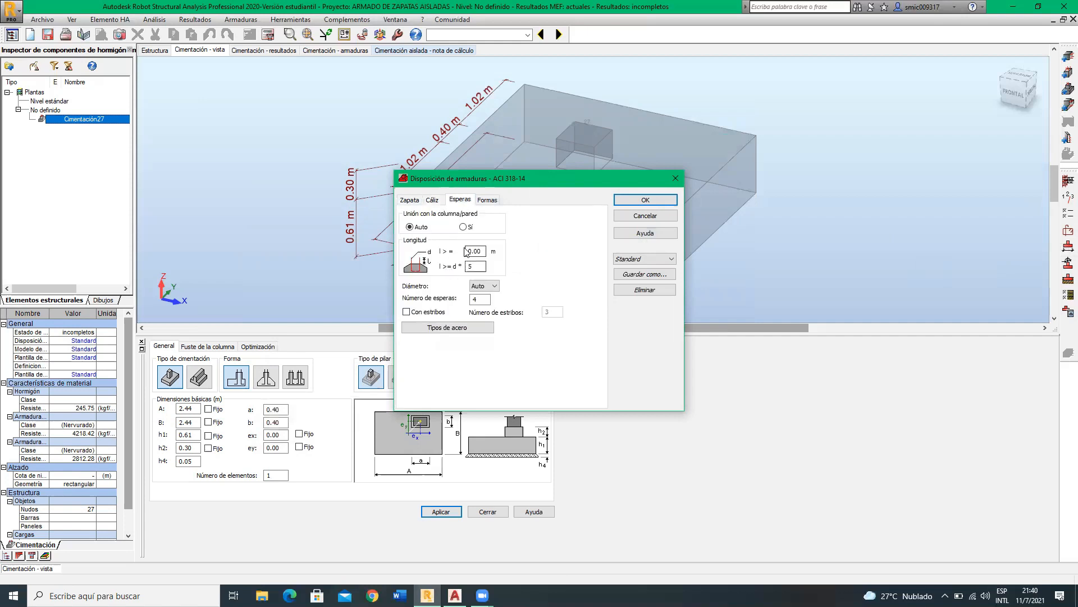
{"action": "left_click", "coordinate": [487, 201]}
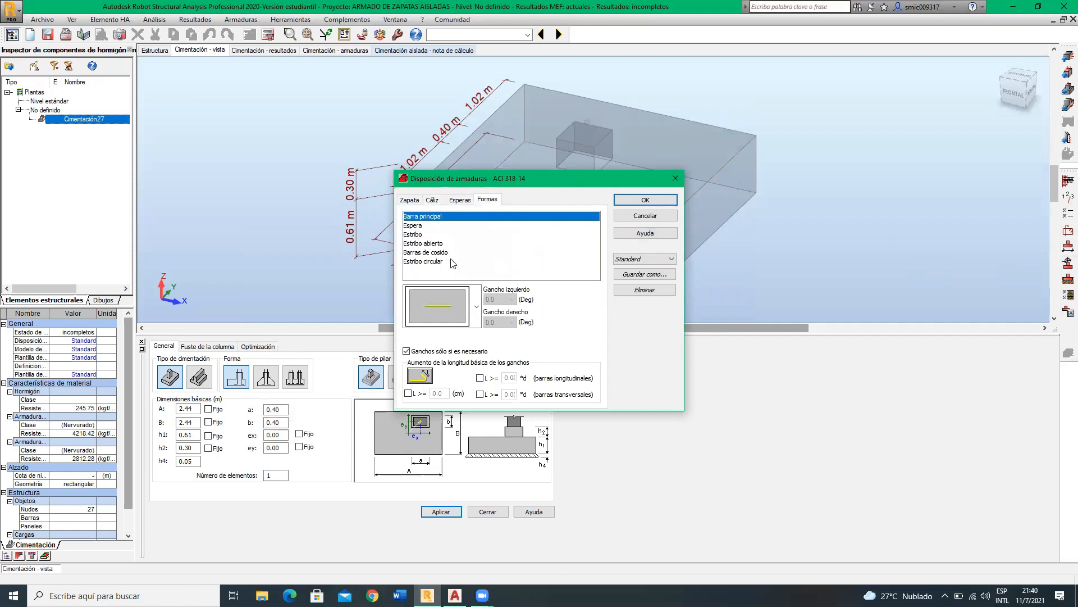
{"action": "left_click", "coordinate": [676, 179]}
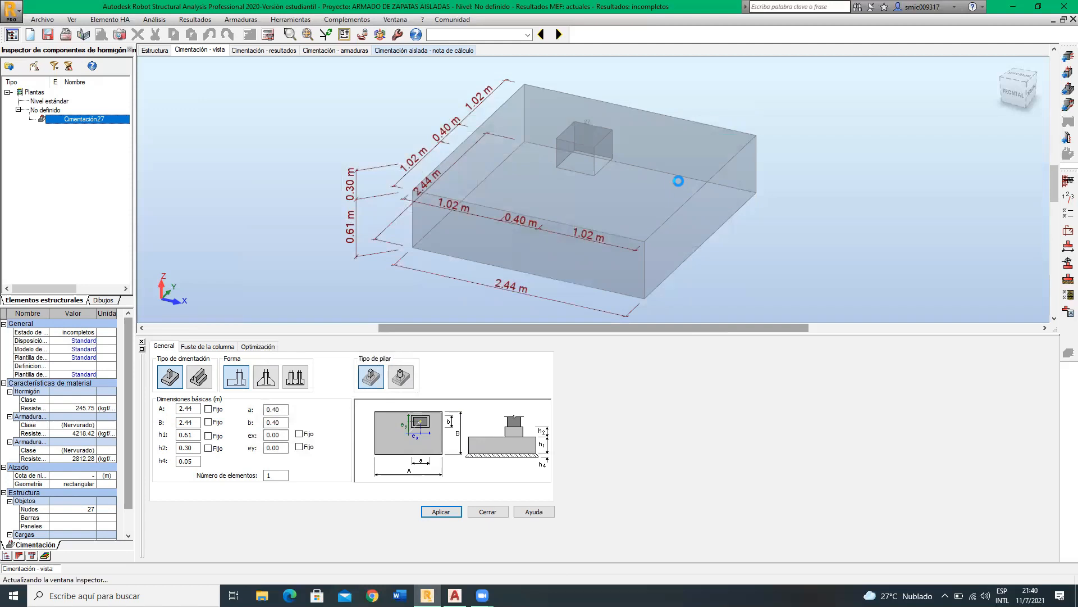
Step: Open the ACI 318-14 calculation options and set the footing's concrete to H-250
{"action": "left_click", "coordinate": [1063, 217]}
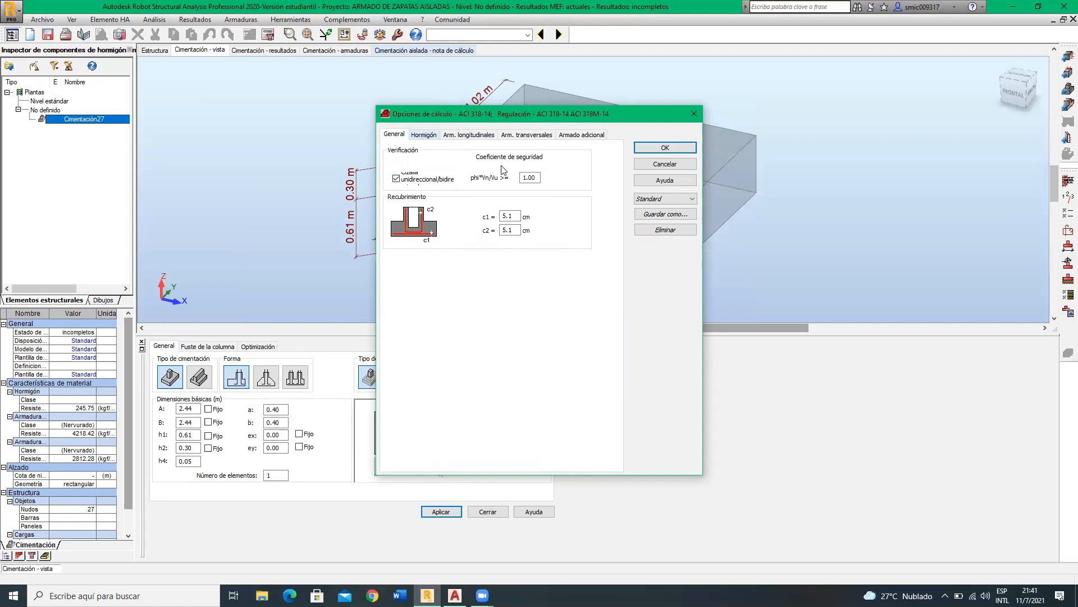
{"action": "left_click", "coordinate": [427, 137]}
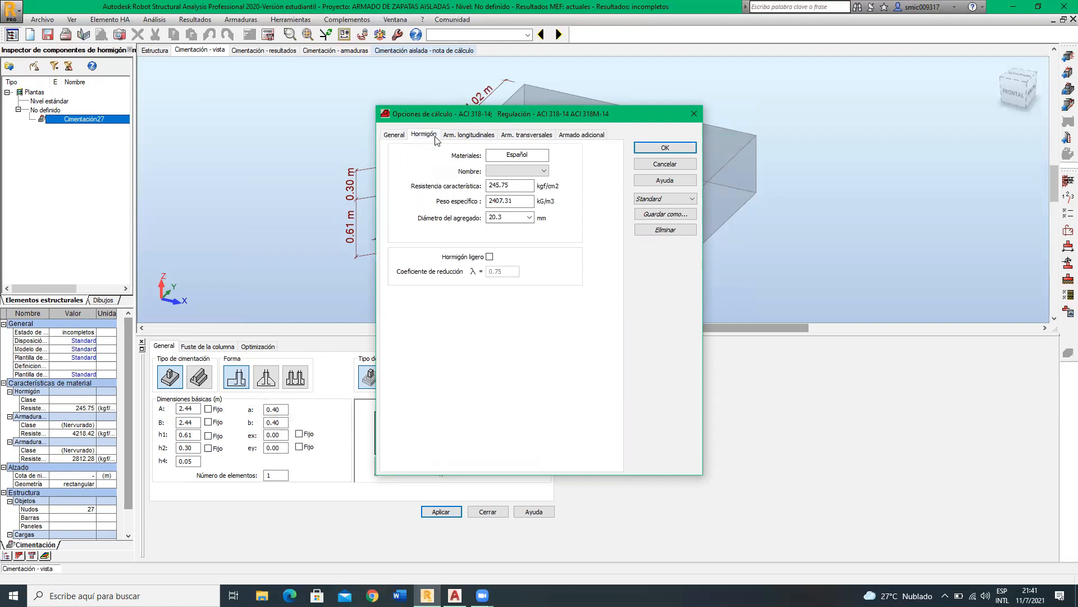
{"action": "left_click", "coordinate": [544, 171]}
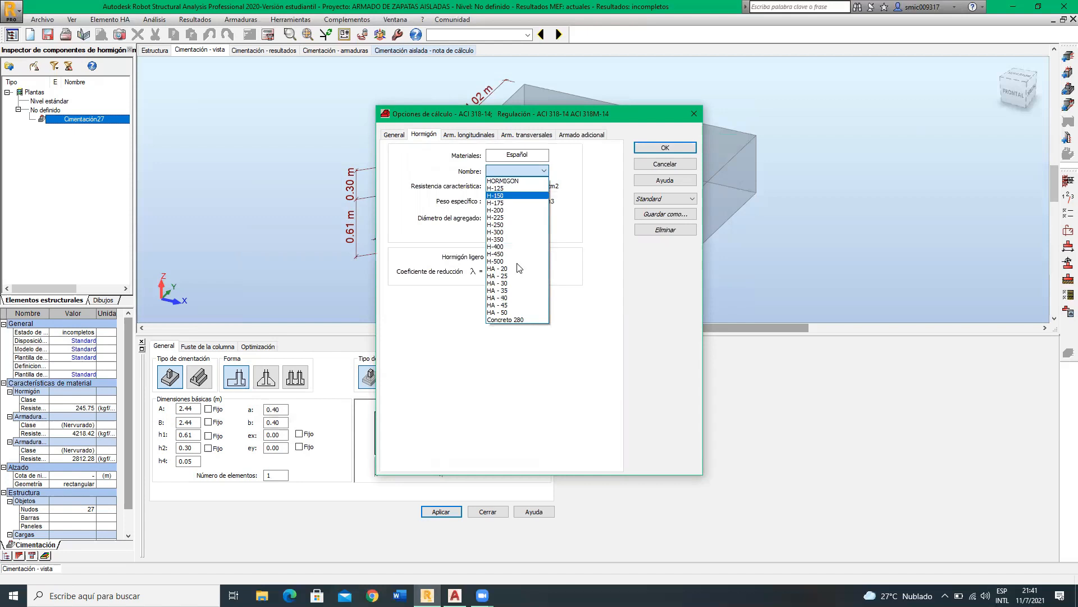
{"action": "left_click", "coordinate": [504, 225]}
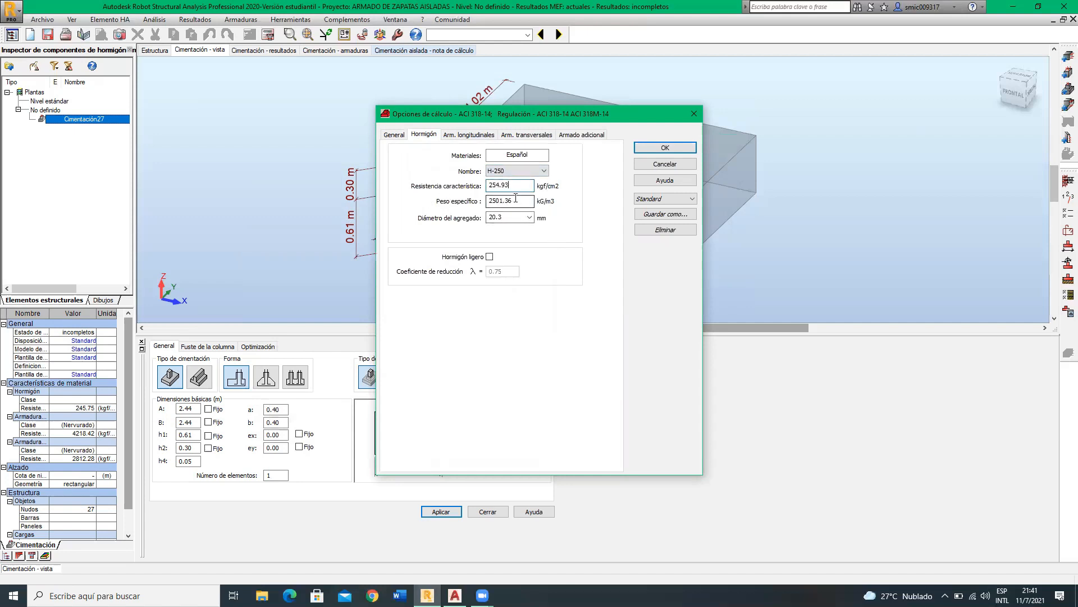
{"action": "left_click", "coordinate": [522, 201]}
{"action": "left_click", "coordinate": [529, 218]}
{"action": "left_click", "coordinate": [572, 230]}
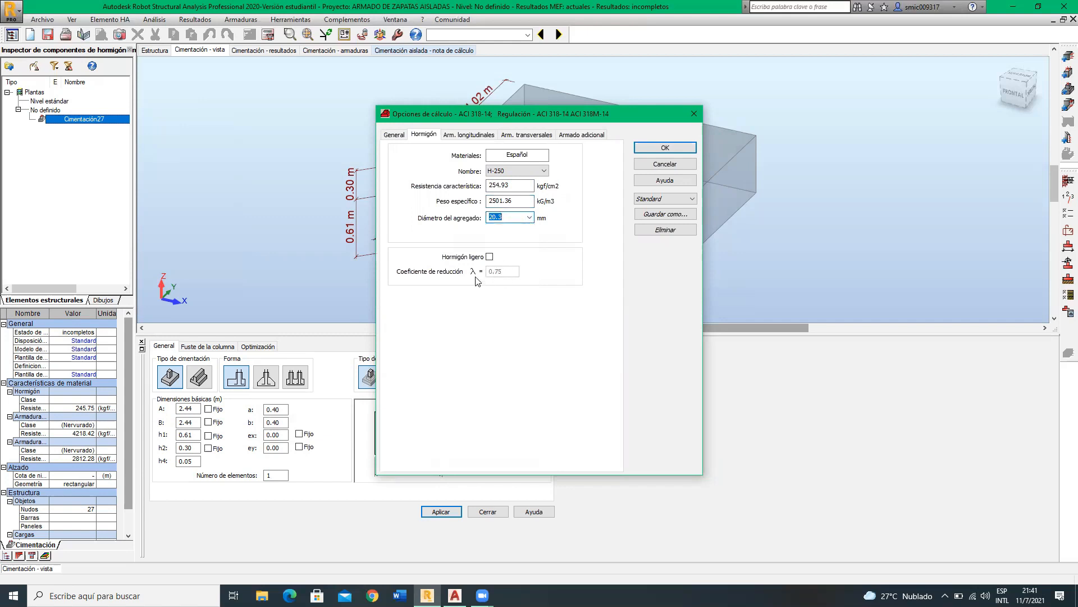
Step: Exclude the #9, #10, #11, #14 and #18 bars from the longitudinal reinforcement
{"action": "left_click", "coordinate": [468, 134]}
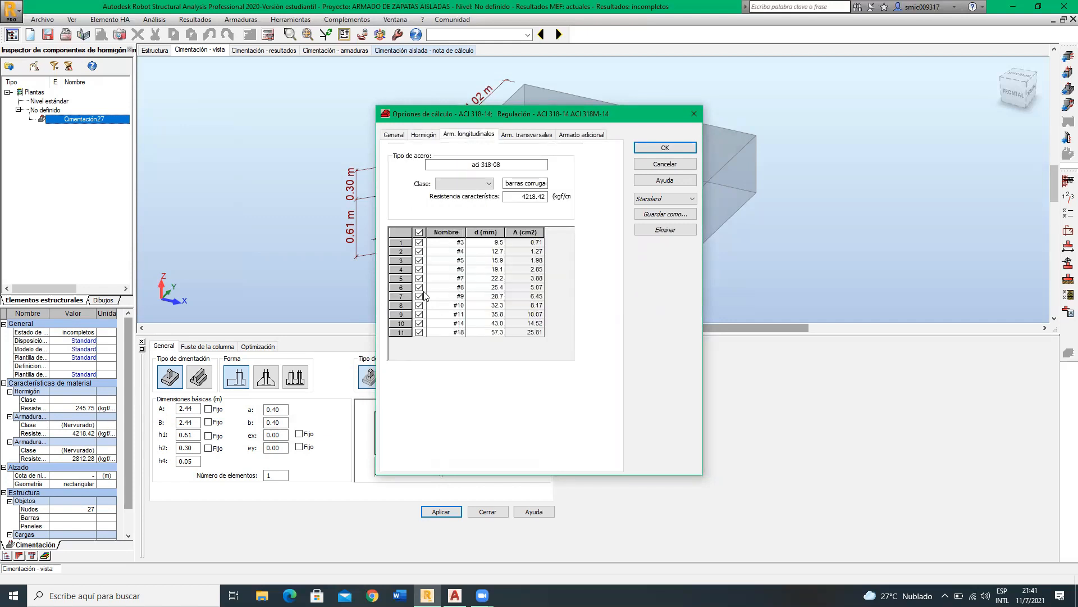
{"action": "left_click", "coordinate": [419, 323]}
{"action": "left_click", "coordinate": [419, 314]}
{"action": "left_click", "coordinate": [419, 306]}
{"action": "left_click", "coordinate": [419, 296]}
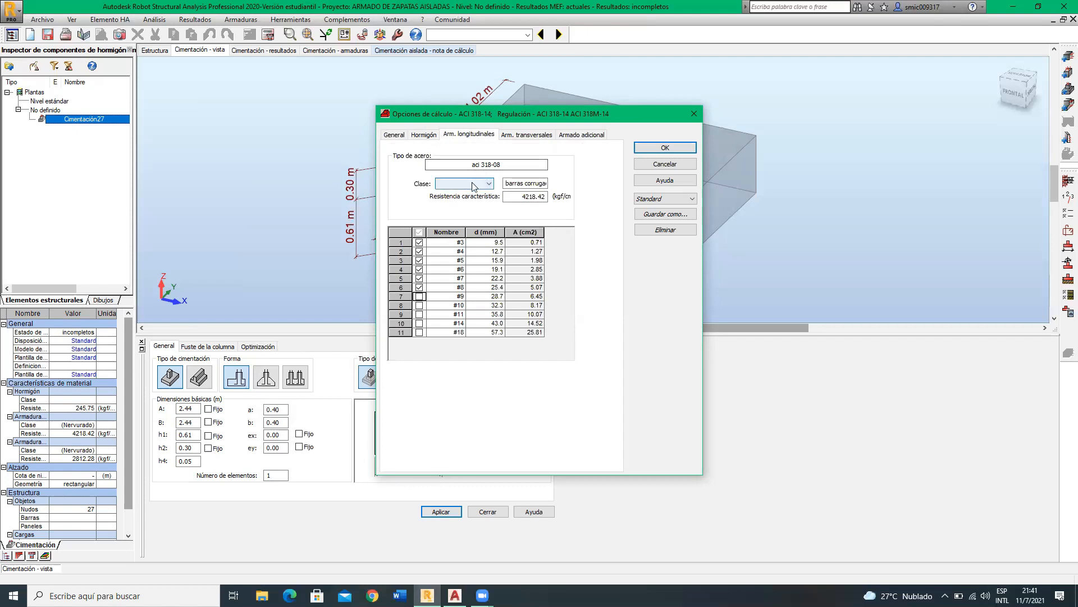
Step: Set the steel class of the longitudinal reinforcement to B 400 S after trying B 500 S
{"action": "left_click", "coordinate": [476, 185]}
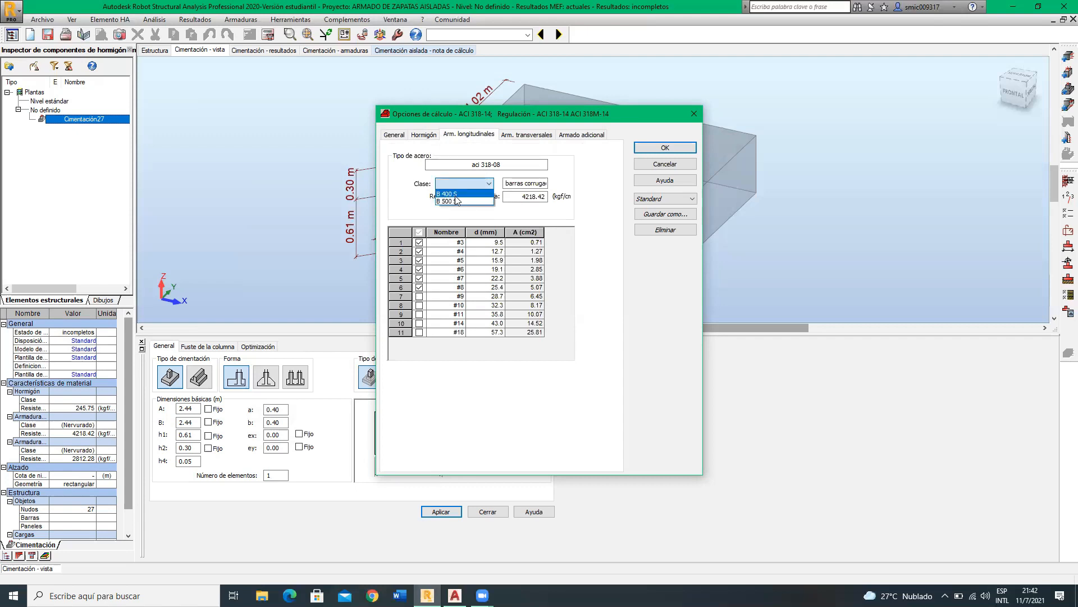
{"action": "left_click", "coordinate": [454, 201]}
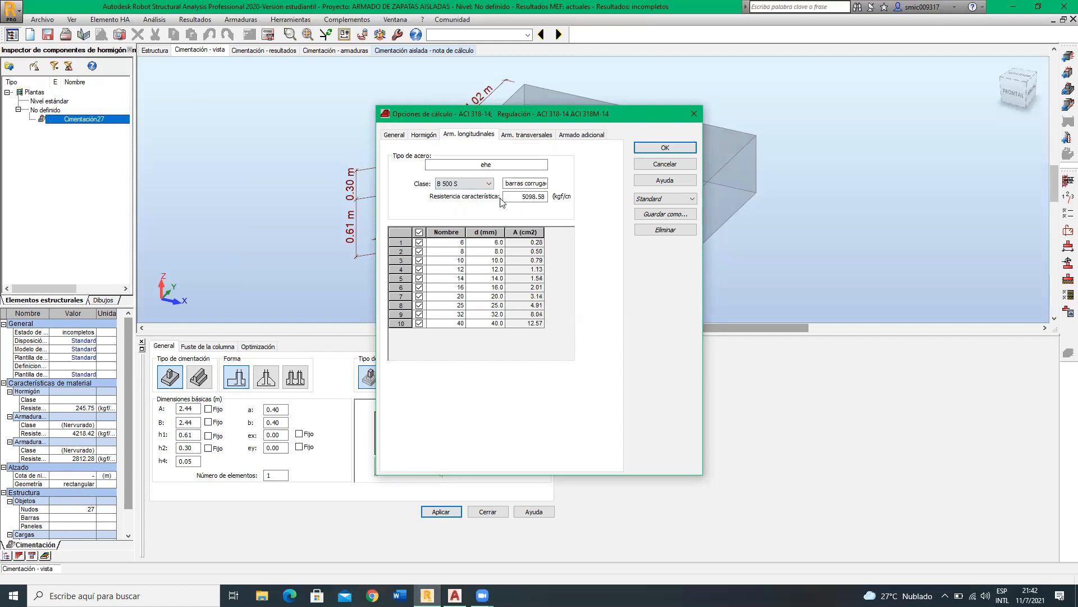
{"action": "left_click", "coordinate": [485, 185]}
{"action": "left_click", "coordinate": [450, 197]}
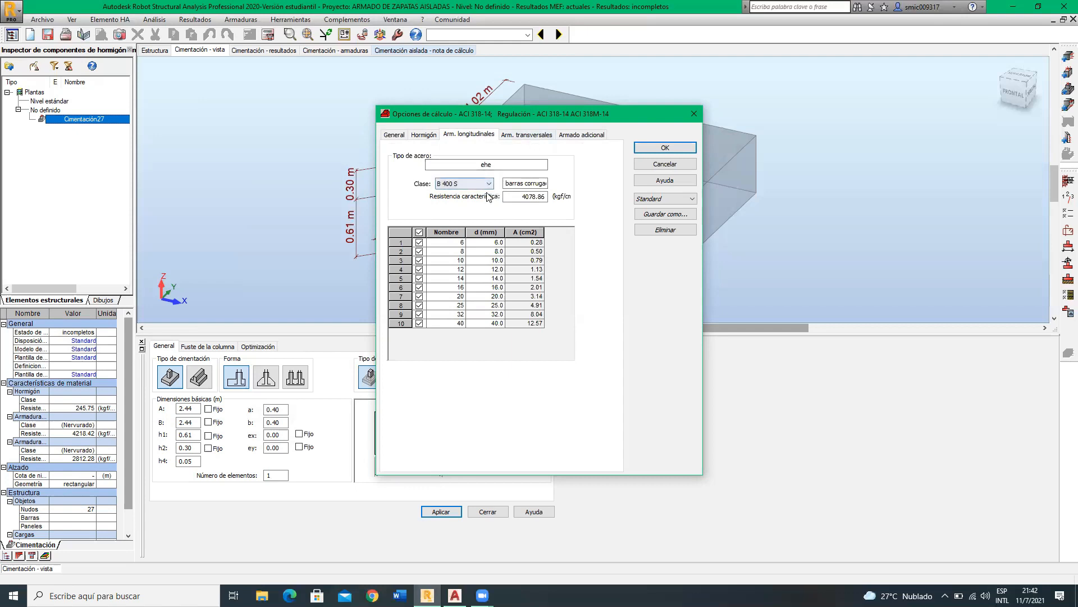
{"action": "left_click", "coordinate": [518, 135]}
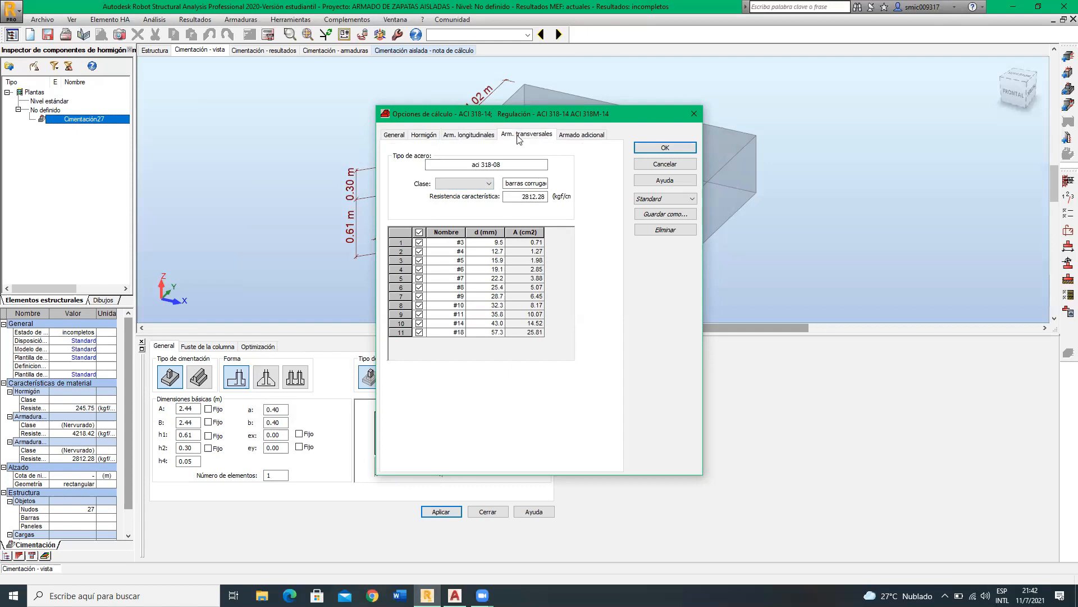
{"action": "left_click", "coordinate": [477, 135]}
{"action": "double_click", "coordinate": [487, 164]}
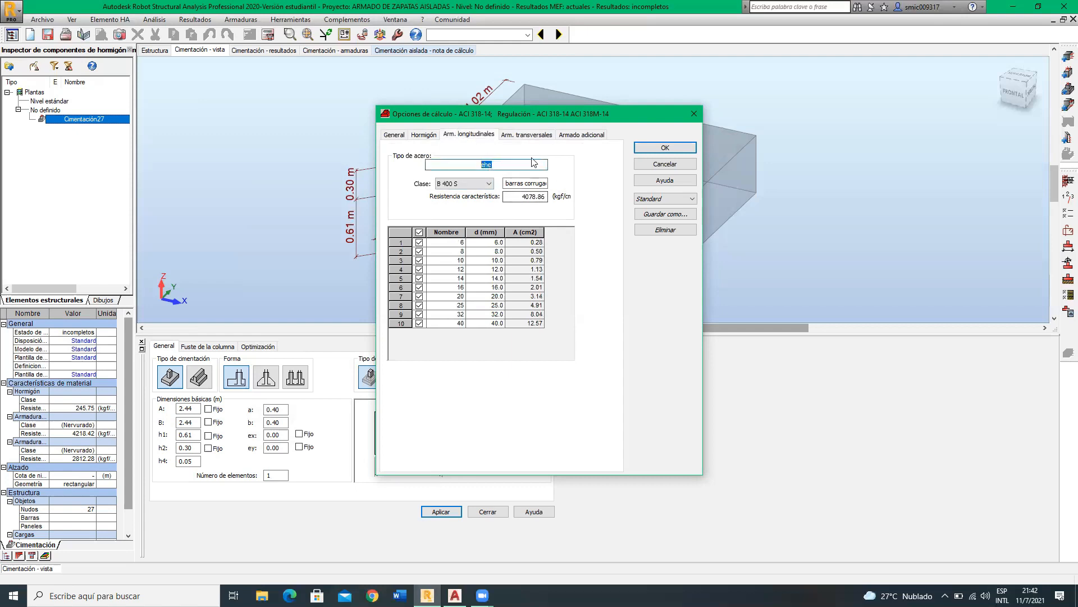
Step: Exclude the #9, #10, #11 and #14 bars from the transverse reinforcement and open the additional reinforcement options
{"action": "left_click", "coordinate": [527, 135]}
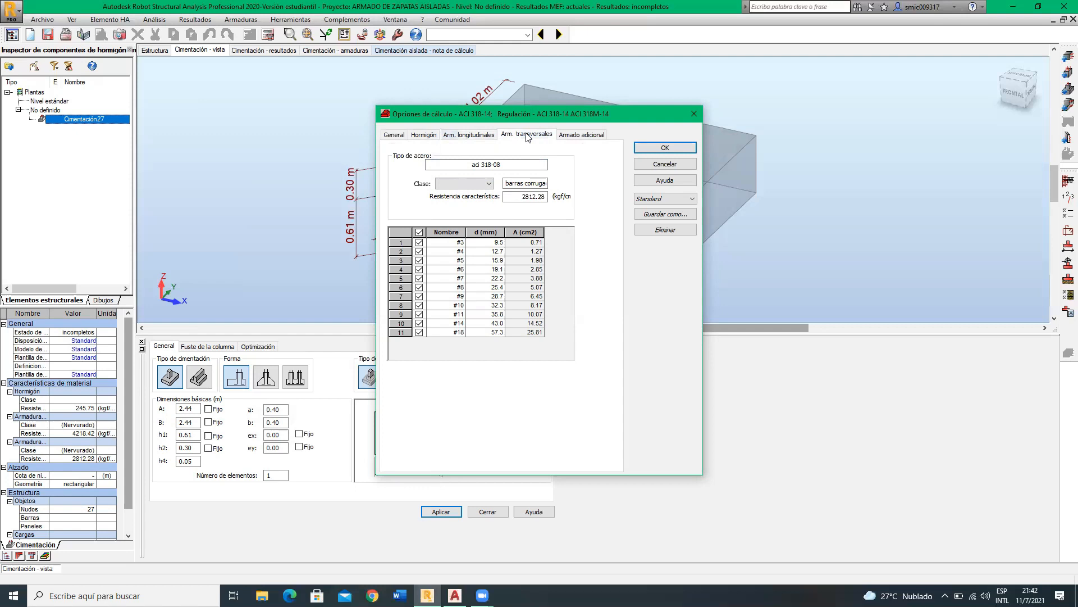
{"action": "left_click", "coordinate": [488, 184]}
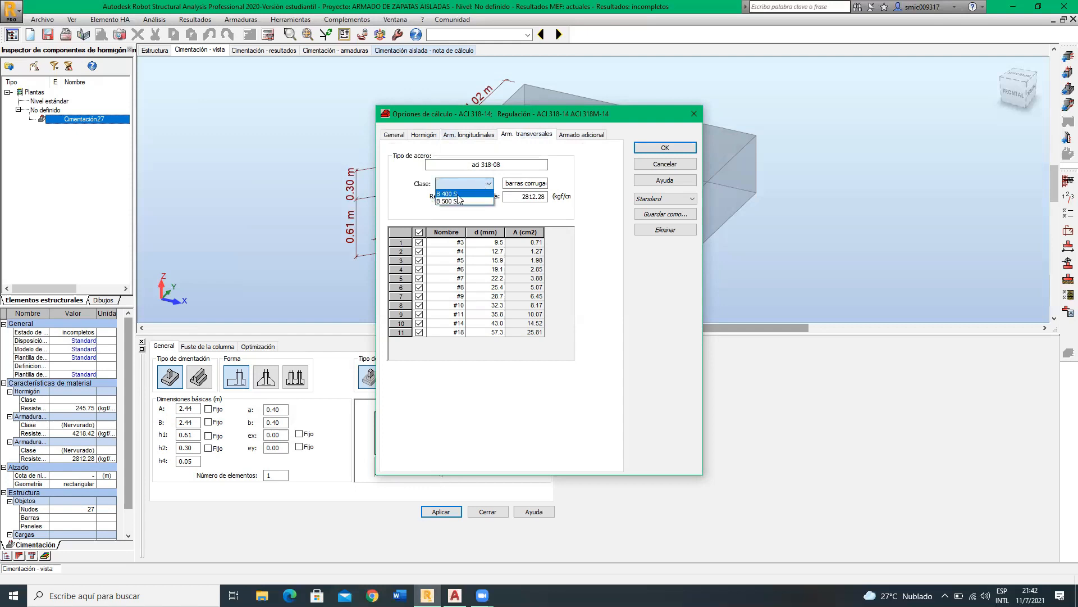
{"action": "left_click", "coordinate": [490, 191]}
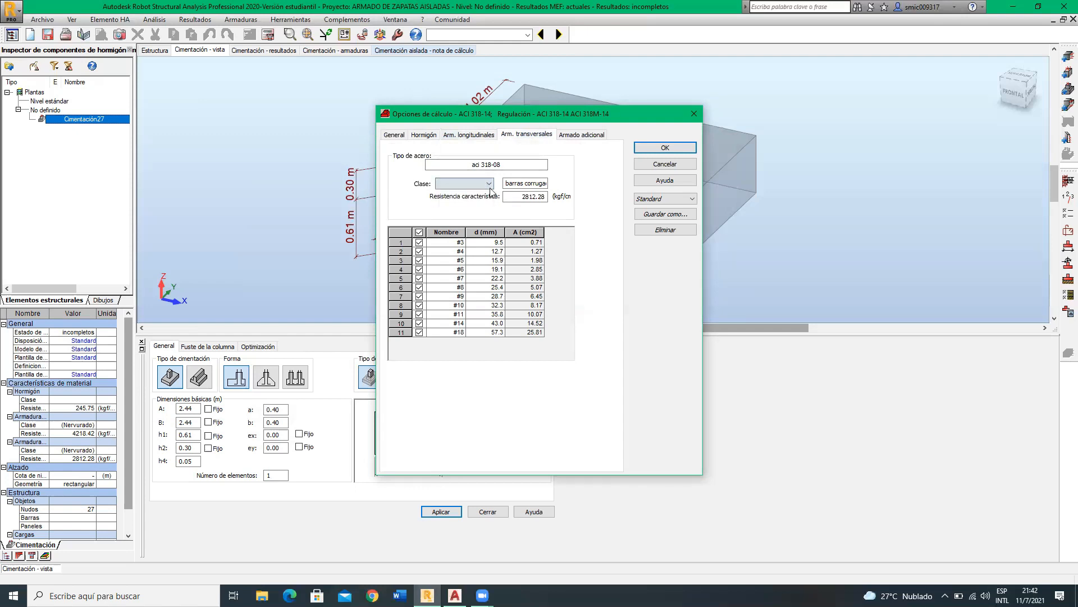
{"action": "left_click", "coordinate": [419, 323]}
{"action": "left_click", "coordinate": [419, 314]}
{"action": "left_click", "coordinate": [419, 305]}
{"action": "left_click", "coordinate": [419, 296]}
{"action": "left_click", "coordinate": [589, 136]}
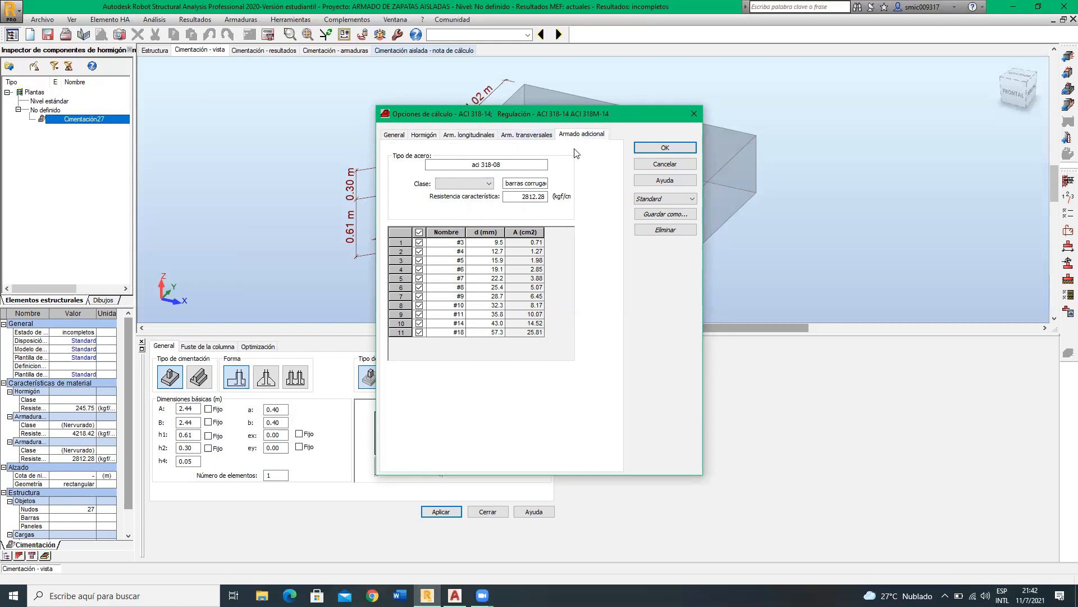
Step: Exclude the #9, #10, #11, #14 and #18 bars from the additional reinforcement and dismiss the calculation options
{"action": "left_click", "coordinate": [486, 185]}
{"action": "left_click", "coordinate": [611, 223]}
{"action": "left_click", "coordinate": [419, 332]}
{"action": "left_click", "coordinate": [419, 323]}
{"action": "left_click", "coordinate": [419, 314]}
{"action": "left_click", "coordinate": [419, 305]}
{"action": "left_click", "coordinate": [419, 296]}
{"action": "left_click", "coordinate": [420, 287]}
{"action": "left_click", "coordinate": [419, 287]}
{"action": "left_click", "coordinate": [694, 114]}
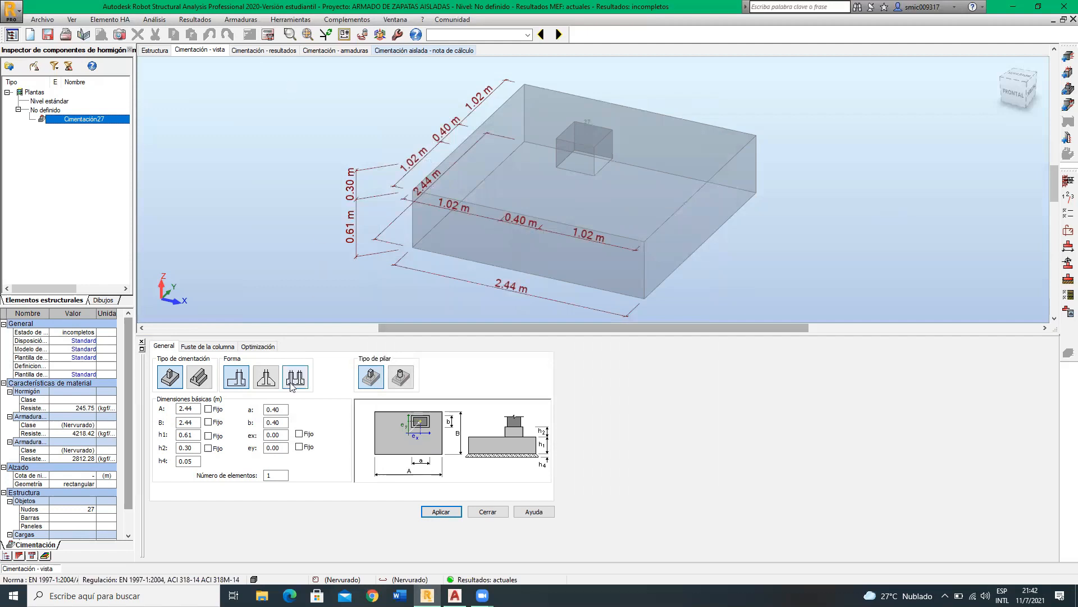
{"action": "double_click", "coordinate": [188, 408]}
{"action": "double_click", "coordinate": [196, 422]}
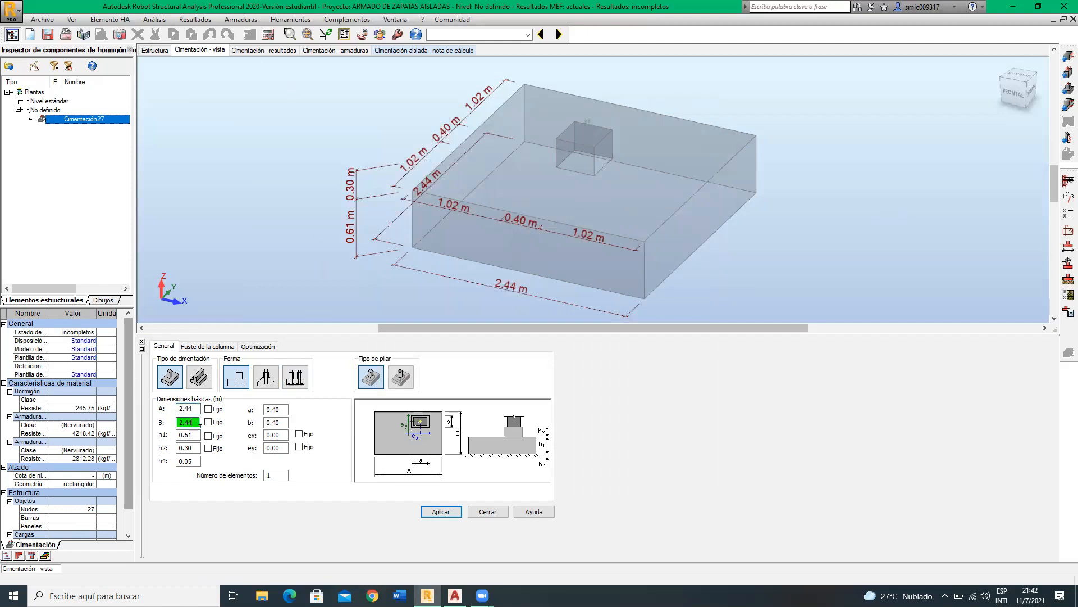
{"action": "left_click", "coordinate": [434, 49]}
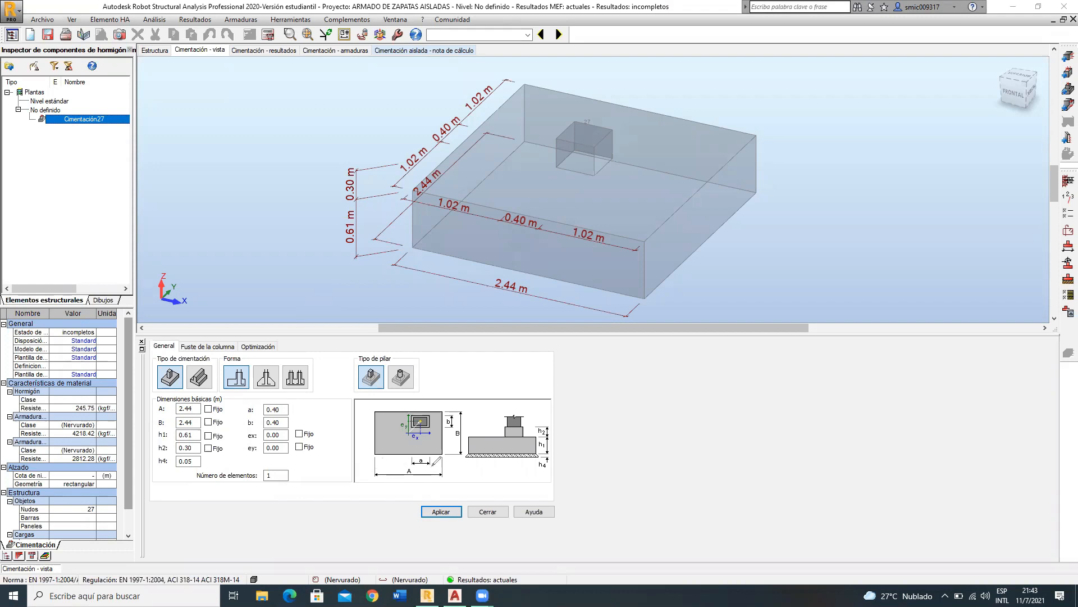
{"action": "mouse_move", "coordinate": [534, 270]}
{"action": "left_mouse_down"}
{"action": "mouse_move", "coordinate": [481, 278]}
{"action": "mouse_move", "coordinate": [537, 270]}
{"action": "left_mouse_up"}
{"action": "mouse_move", "coordinate": [444, 294]}
{"action": "left_mouse_down"}
{"action": "mouse_move", "coordinate": [446, 279]}
{"action": "mouse_move", "coordinate": [459, 293]}
{"action": "mouse_move", "coordinate": [454, 283]}
{"action": "left_mouse_up"}
{"action": "left_click_drag", "start_coordinate": [655, 302], "coordinate": [685, 326]}
{"action": "mouse_move", "coordinate": [702, 254]}
{"action": "left_mouse_down"}
{"action": "mouse_move", "coordinate": [778, 186]}
{"action": "mouse_move", "coordinate": [782, 199]}
{"action": "left_mouse_up"}
{"action": "mouse_move", "coordinate": [754, 258]}
{"action": "left_mouse_down"}
{"action": "mouse_move", "coordinate": [759, 266]}
{"action": "mouse_move", "coordinate": [765, 247]}
{"action": "mouse_move", "coordinate": [753, 270]}
{"action": "left_mouse_up"}
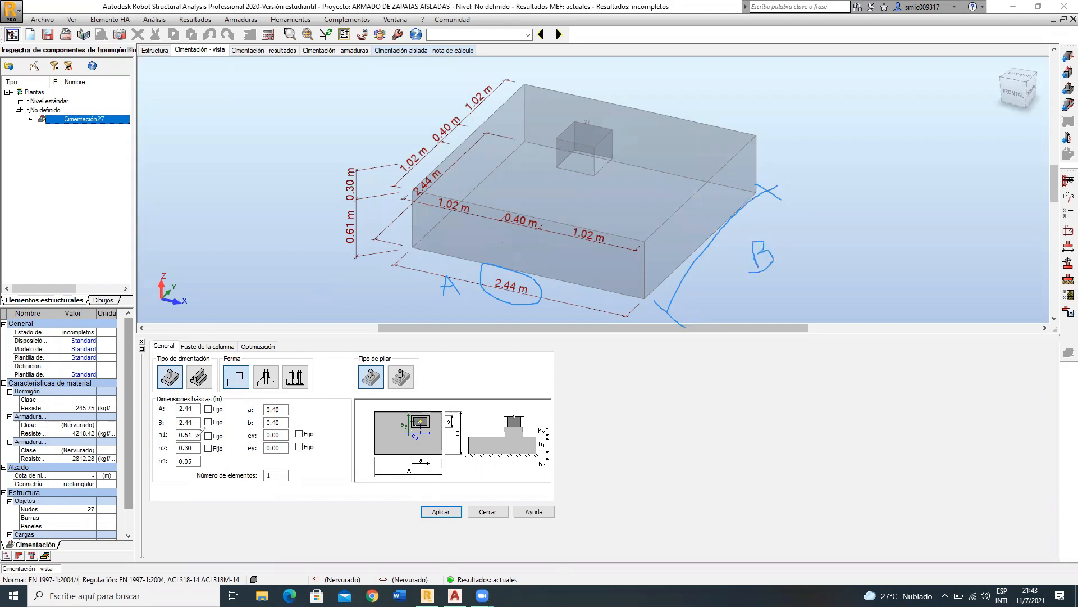
{"action": "mouse_move", "coordinate": [360, 201]}
{"action": "left_mouse_down"}
{"action": "mouse_move", "coordinate": [362, 251]}
{"action": "mouse_move", "coordinate": [358, 197]}
{"action": "left_mouse_up"}
{"action": "mouse_move", "coordinate": [362, 155]}
{"action": "left_mouse_down"}
{"action": "mouse_move", "coordinate": [334, 177]}
{"action": "mouse_move", "coordinate": [374, 191]}
{"action": "mouse_move", "coordinate": [346, 143]}
{"action": "left_mouse_up"}
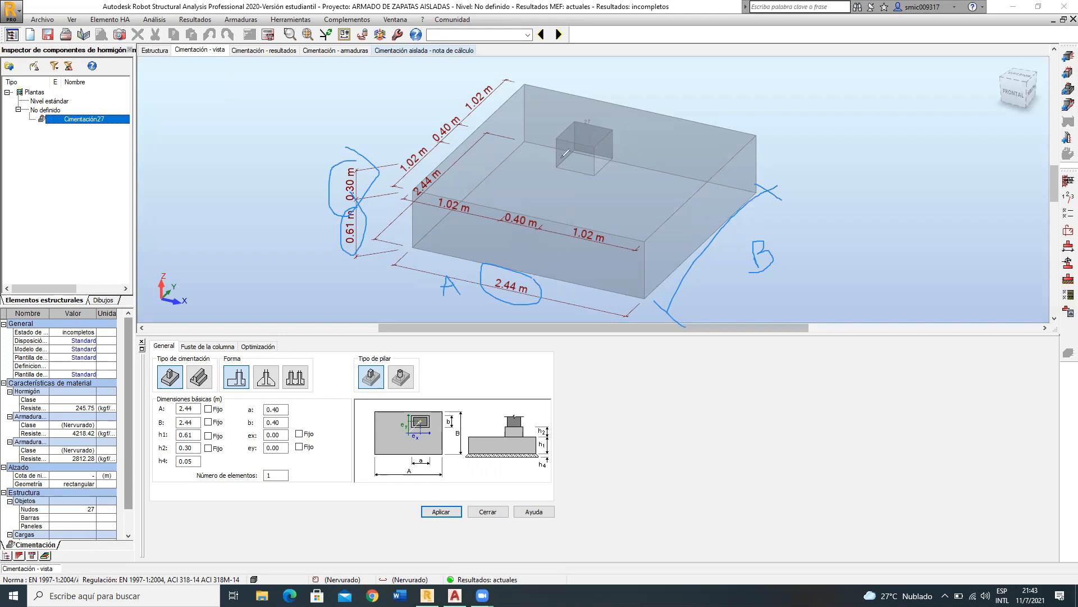
{"action": "left_click_drag", "start_coordinate": [555, 172], "coordinate": [620, 170]}
{"action": "left_click_drag", "start_coordinate": [561, 190], "coordinate": [567, 201]}
{"action": "left_click_drag", "start_coordinate": [286, 412], "coordinate": [316, 398]}
{"action": "left_click_drag", "start_coordinate": [478, 137], "coordinate": [575, 169]}
{"action": "left_click_drag", "start_coordinate": [718, 193], "coordinate": [726, 206]}
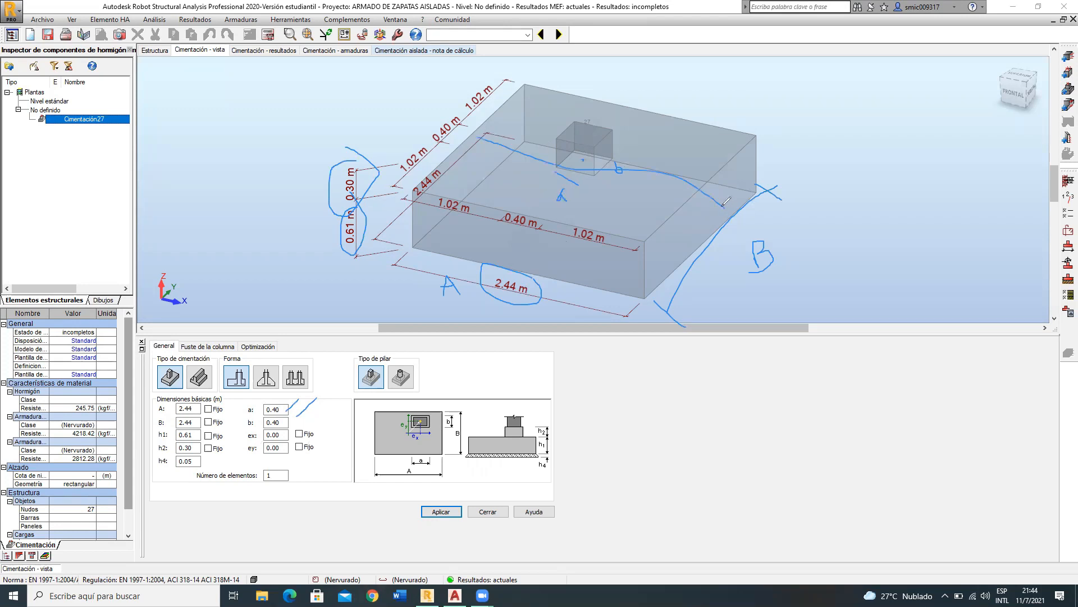
{"action": "left_click", "coordinate": [679, 78]}
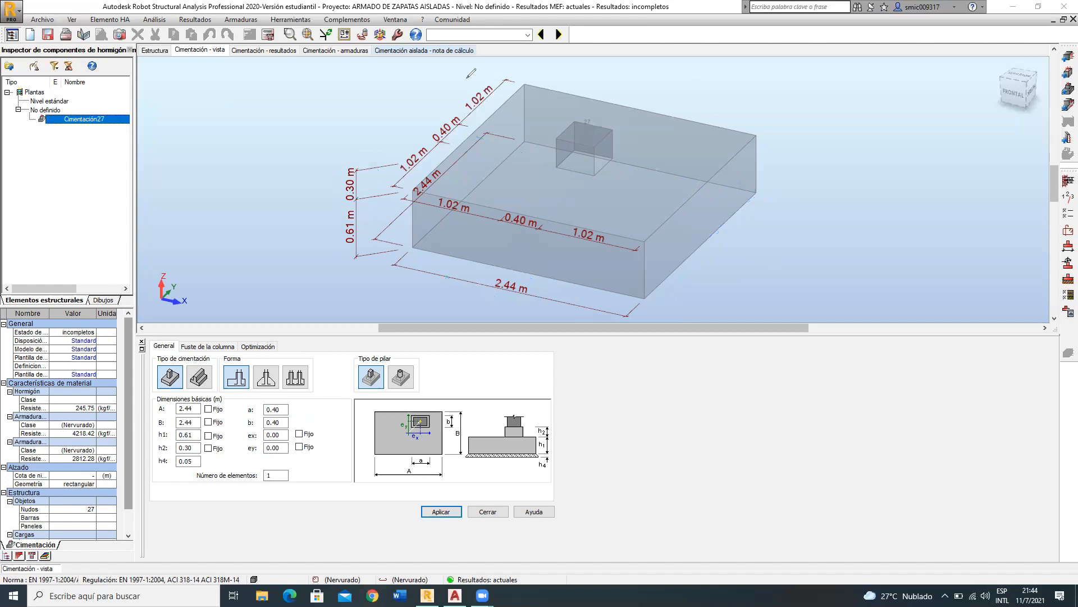
{"action": "mouse_move", "coordinate": [539, 222]}
{"action": "left_mouse_down"}
{"action": "mouse_move", "coordinate": [625, 90]}
{"action": "mouse_move", "coordinate": [628, 107]}
{"action": "left_mouse_up"}
{"action": "left_click_drag", "start_coordinate": [464, 134], "coordinate": [699, 198]}
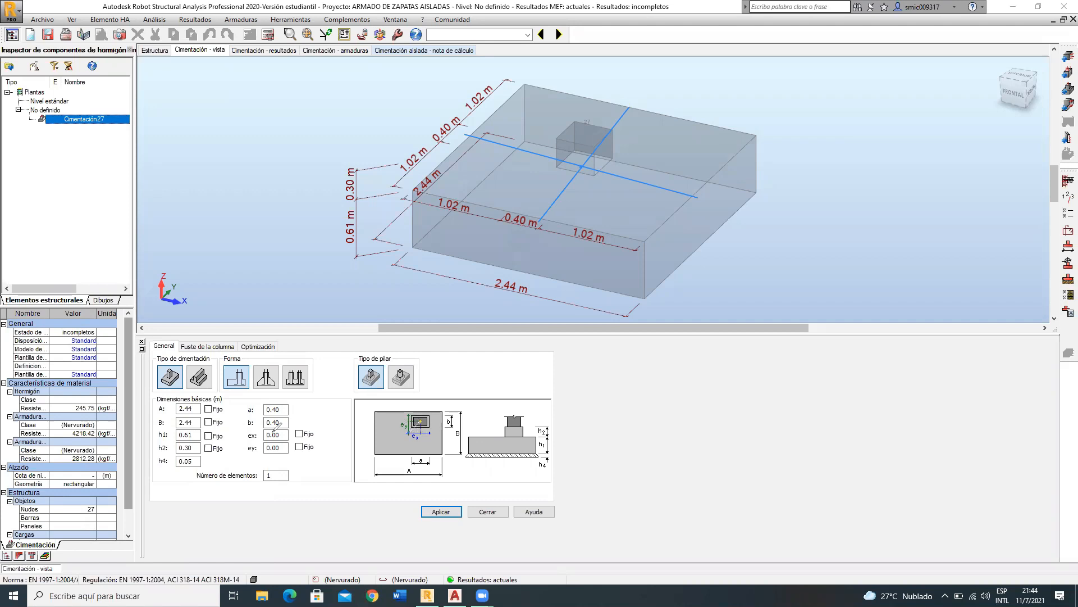
{"action": "mouse_move", "coordinate": [268, 429]}
{"action": "left_mouse_down"}
{"action": "mouse_move", "coordinate": [283, 430]}
{"action": "mouse_move", "coordinate": [282, 442]}
{"action": "mouse_move", "coordinate": [262, 441]}
{"action": "mouse_move", "coordinate": [275, 453]}
{"action": "mouse_move", "coordinate": [288, 444]}
{"action": "left_mouse_up"}
{"action": "left_click", "coordinate": [678, 85]}
{"action": "left_click", "coordinate": [731, 56]}
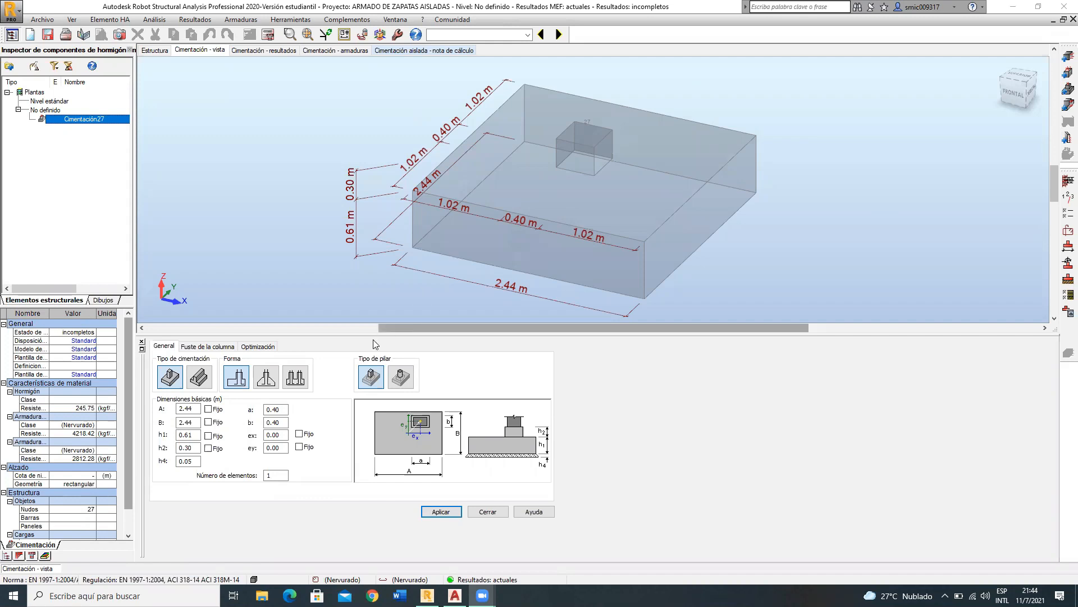
{"action": "left_click", "coordinate": [281, 433]}
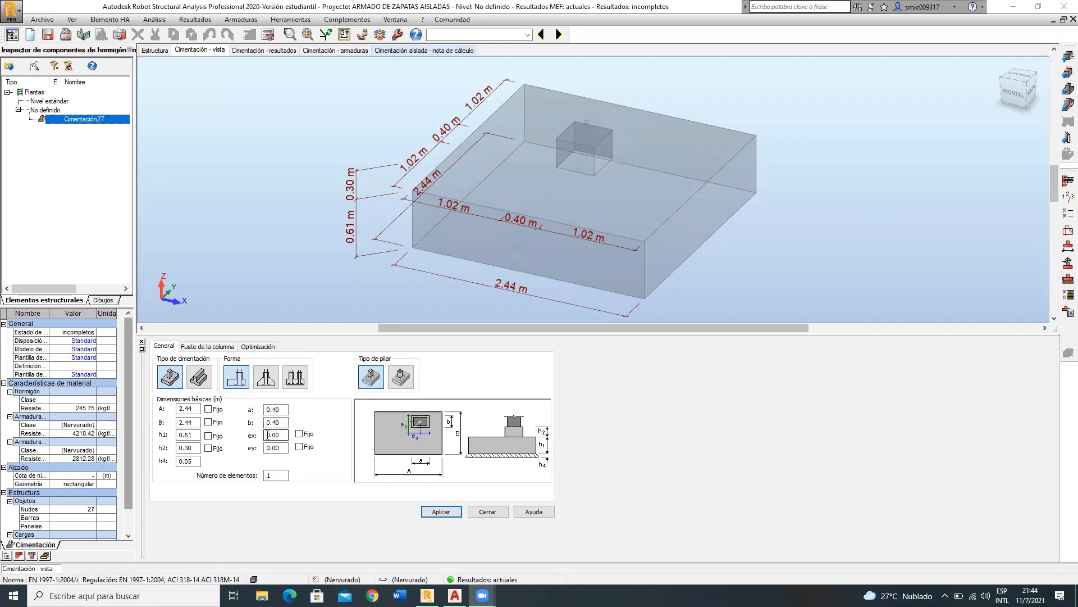
{"action": "left_click", "coordinate": [279, 435]}
{"action": "left_click", "coordinate": [281, 448]}
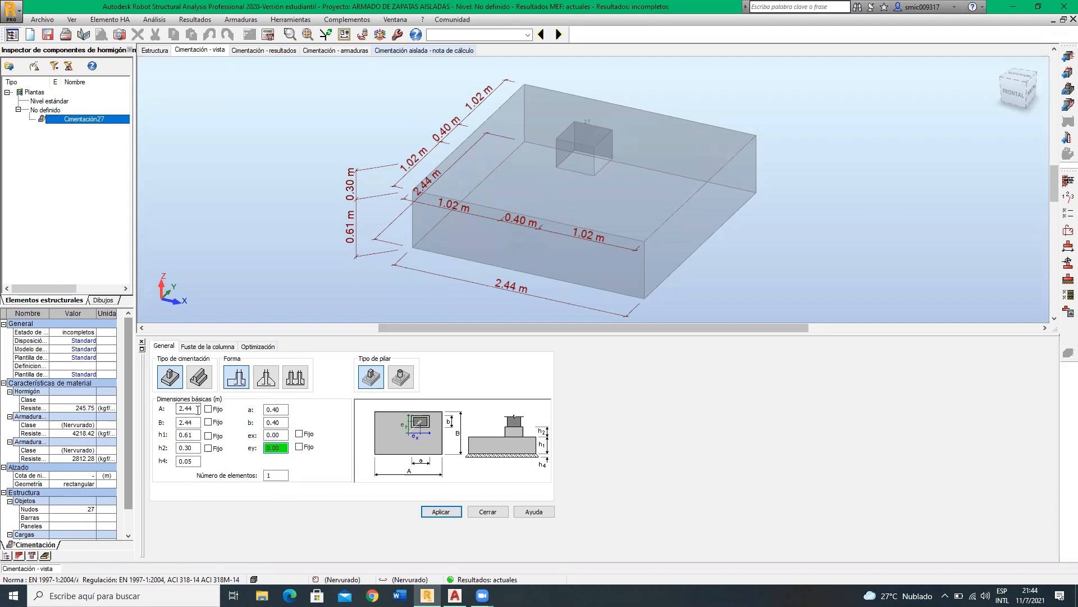
Step: Set the footing's plan dimensions A and B to 1.00 m each and apply them to the model
{"action": "left_click_drag", "start_coordinate": [195, 410], "coordinate": [168, 408]}
{"action": "type", "text": "1.0"}
{"action": "key", "text": "Tab"}
{"action": "type", "text": "1.00"}
{"action": "left_click", "coordinate": [442, 512]}
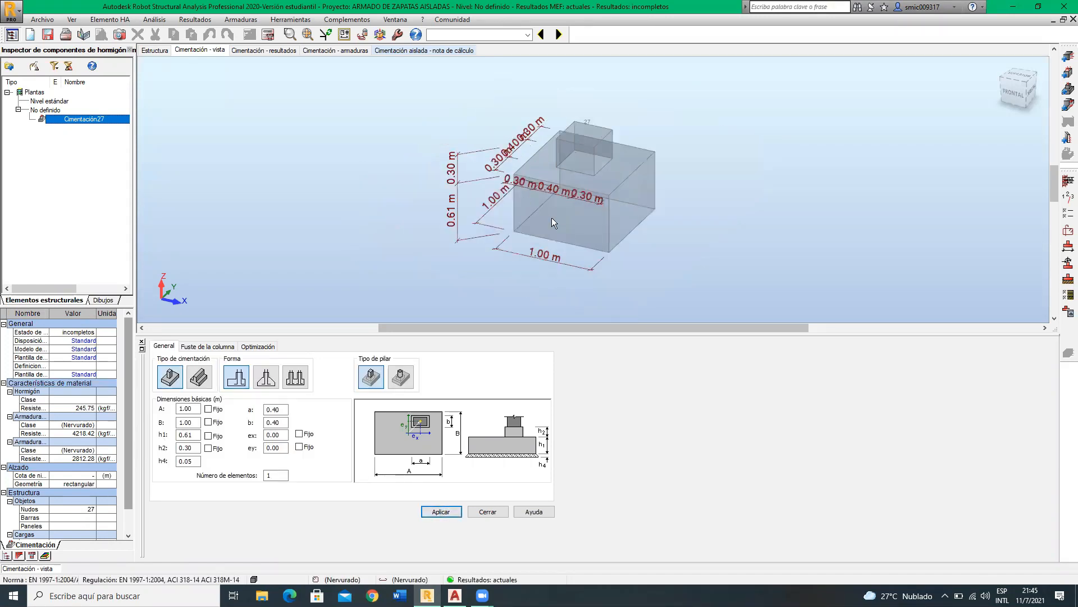
{"action": "scroll", "coordinate": [547, 220], "scroll_direction": "up", "scroll_amount": 2}
{"action": "scroll", "coordinate": [498, 220], "scroll_direction": "down", "scroll_amount": 2}
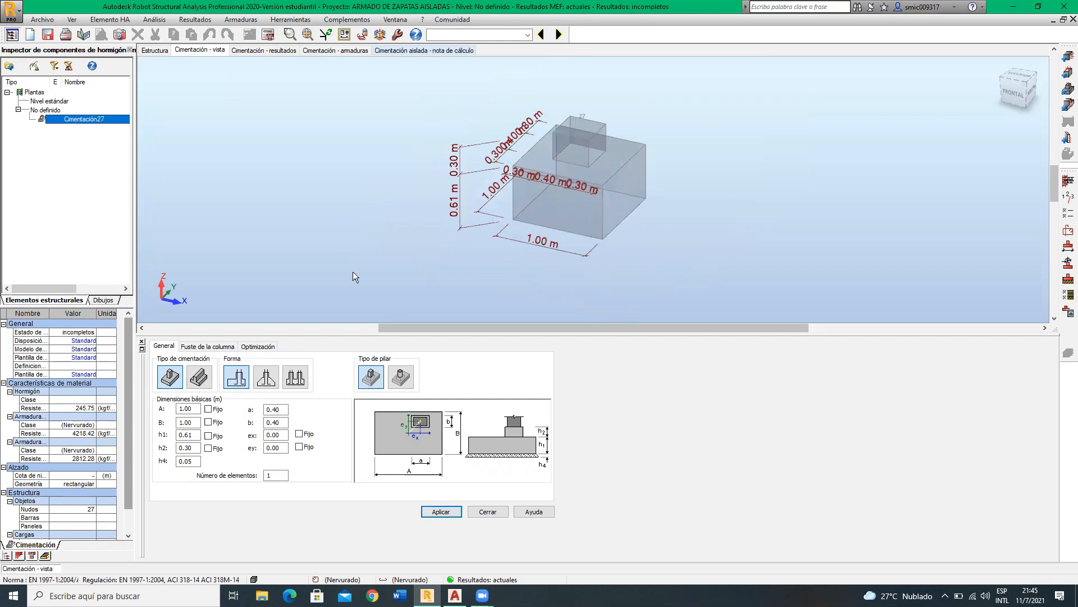
{"action": "scroll", "coordinate": [353, 273], "scroll_direction": "up", "scroll_amount": 1}
{"action": "middle_click_drag", "start_coordinate": [603, 185], "coordinate": [538, 216]}
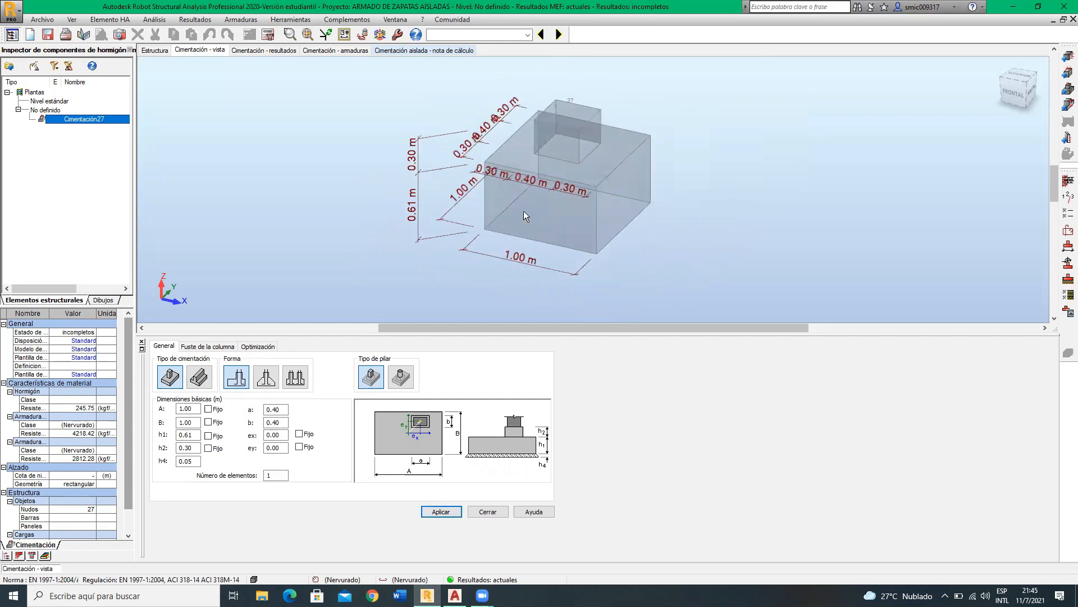
{"action": "left_click", "coordinate": [209, 409]}
{"action": "left_click", "coordinate": [208, 422]}
{"action": "left_click", "coordinate": [208, 409]}
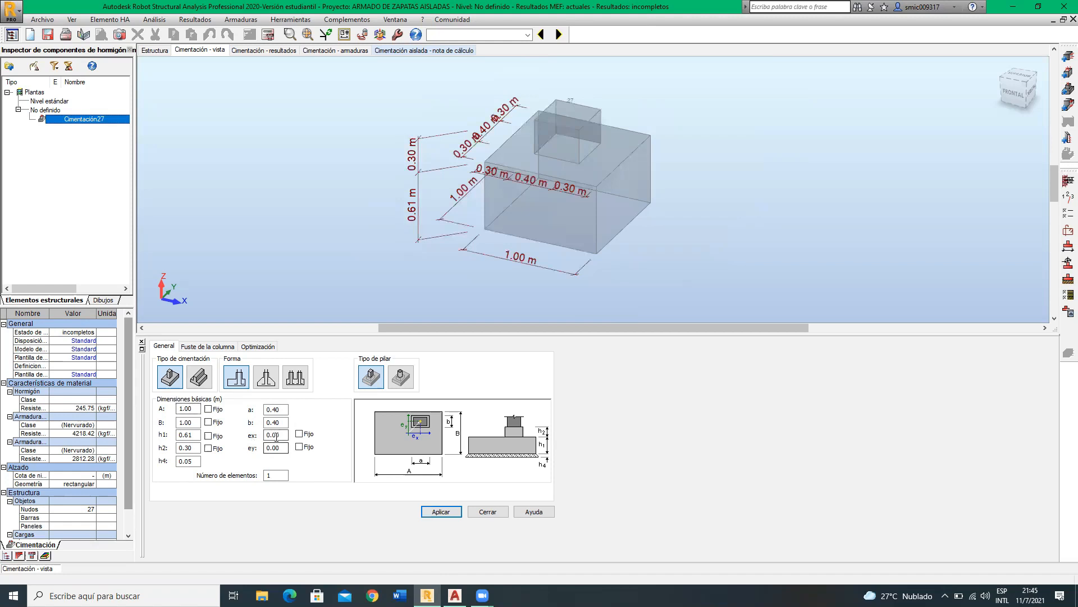
Step: Fix the column eccentricities ex and ey, set h4 to 0, and apply the footing geometry
{"action": "left_click", "coordinate": [300, 434]}
{"action": "left_click", "coordinate": [196, 461]}
{"action": "type", "text": "0"}
{"action": "left_click", "coordinate": [437, 513]}
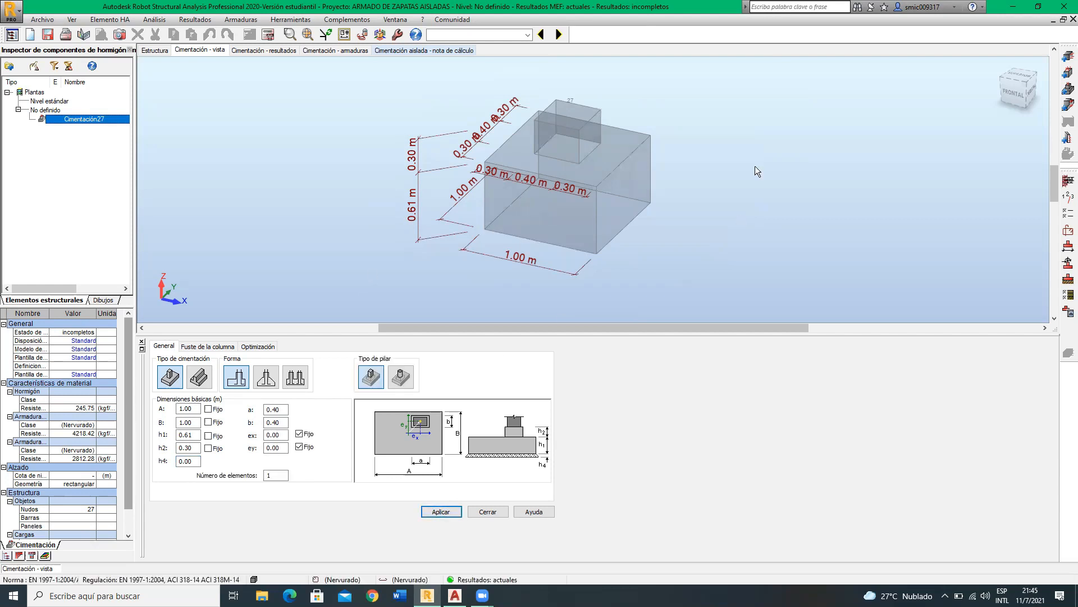
Step: Calculate the footing without generating drawings or keeping the existing reinforcement, and examine its resulting dimensions
{"action": "left_click", "coordinate": [268, 35]}
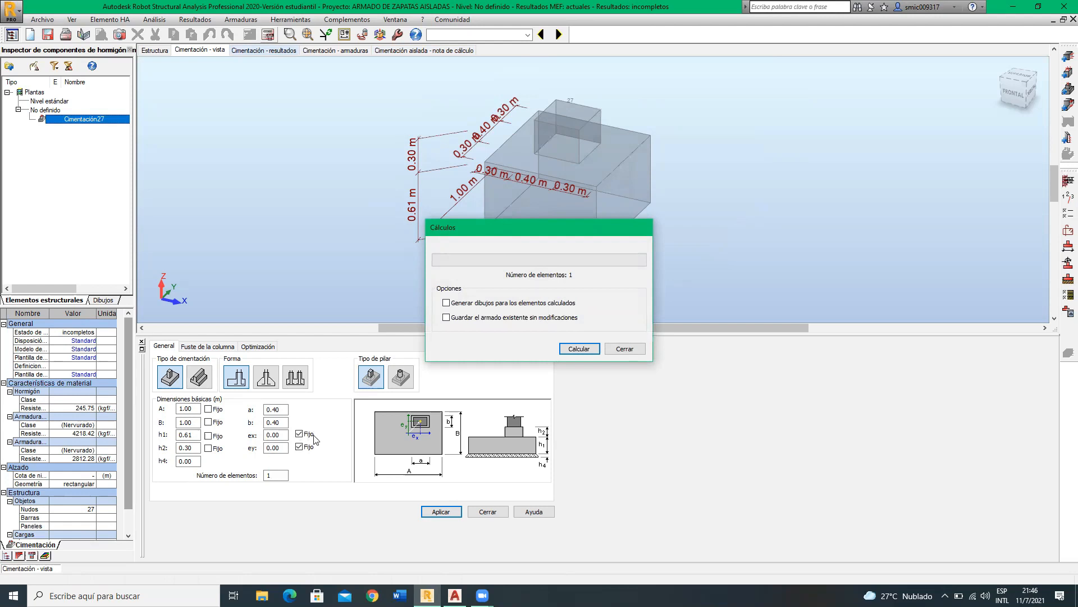
{"action": "left_click", "coordinate": [579, 350]}
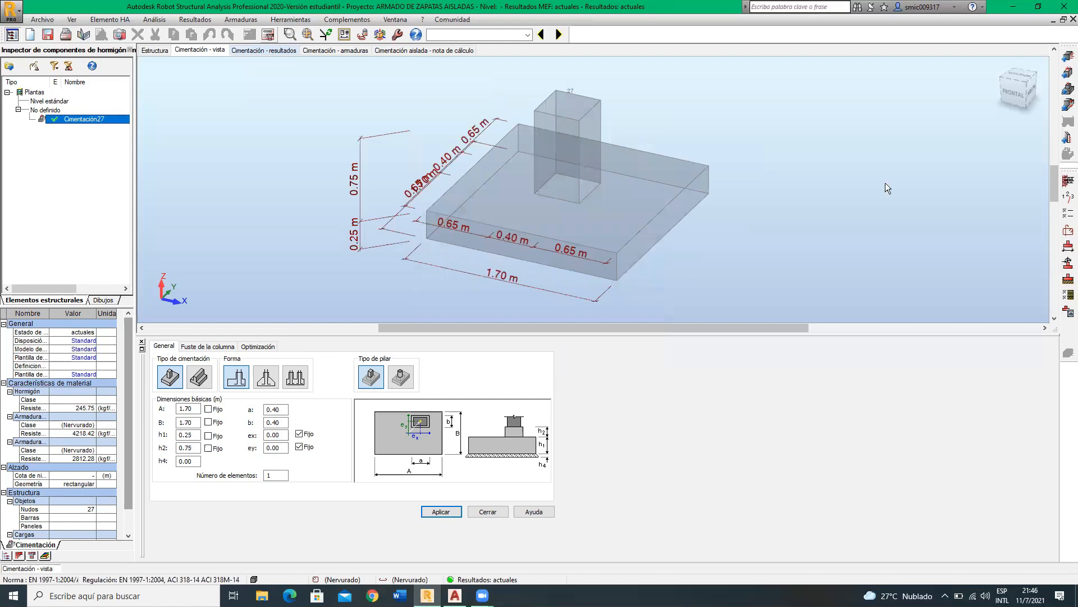
{"action": "left_click", "coordinate": [1016, 97]}
{"action": "left_click_drag", "start_coordinate": [1021, 94], "coordinate": [1002, 94]}
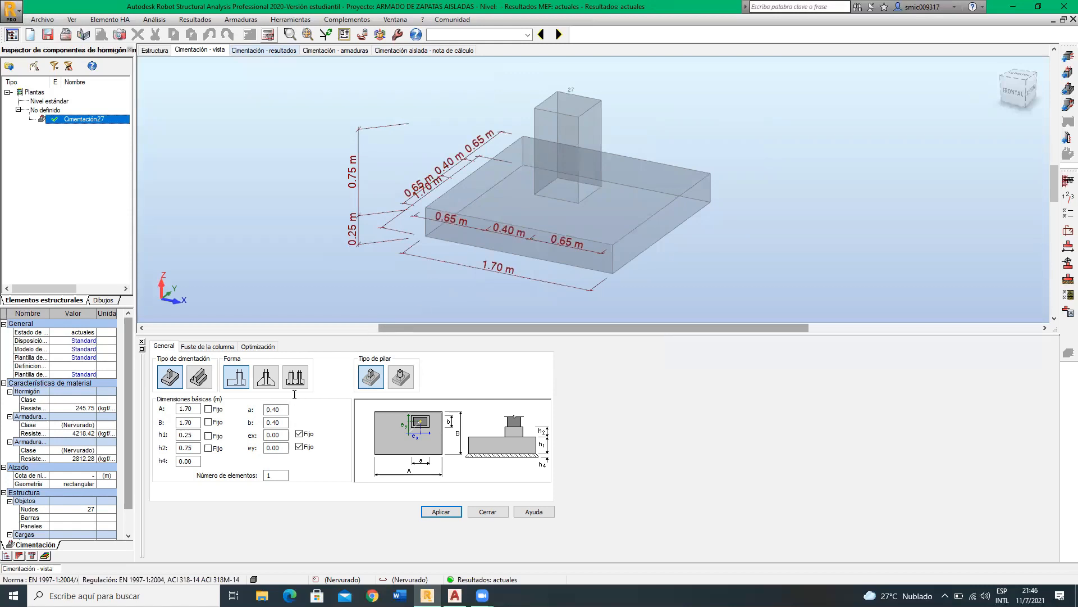
{"action": "left_click", "coordinate": [280, 410]}
{"action": "left_click", "coordinate": [283, 422]}
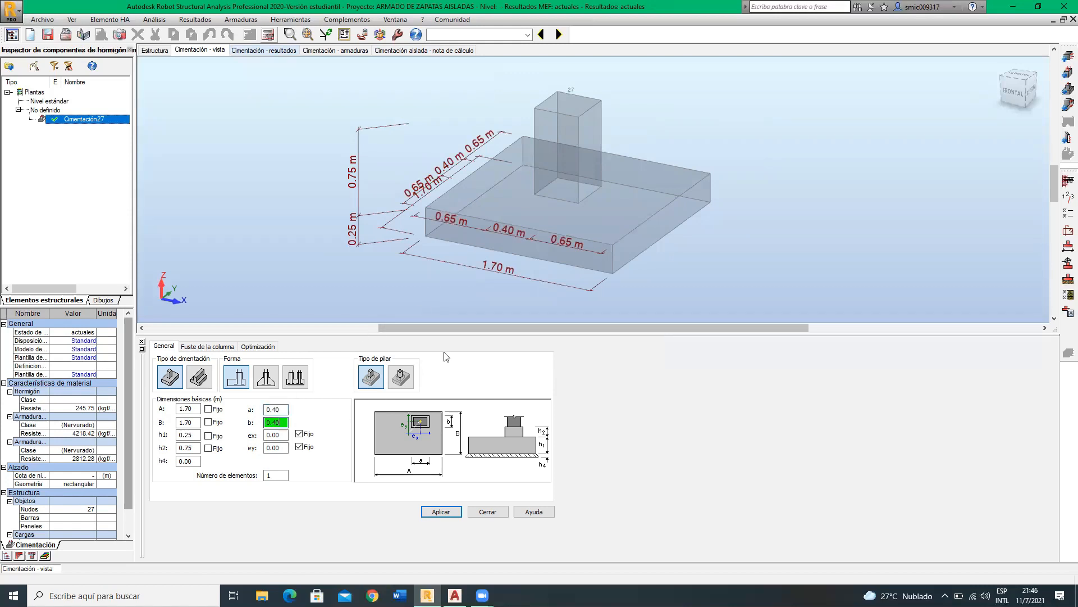
{"action": "scroll", "coordinate": [526, 244], "scroll_direction": "down", "scroll_amount": 1}
{"action": "scroll", "coordinate": [526, 244], "scroll_direction": "down", "scroll_amount": 1}
{"action": "scroll", "coordinate": [499, 250], "scroll_direction": "up", "scroll_amount": 5}
{"action": "middle_click_drag", "start_coordinate": [473, 202], "coordinate": [475, 224]}
{"action": "scroll", "coordinate": [474, 223], "scroll_direction": "down", "scroll_amount": 2}
{"action": "middle_click_drag", "start_coordinate": [555, 246], "coordinate": [526, 249]}
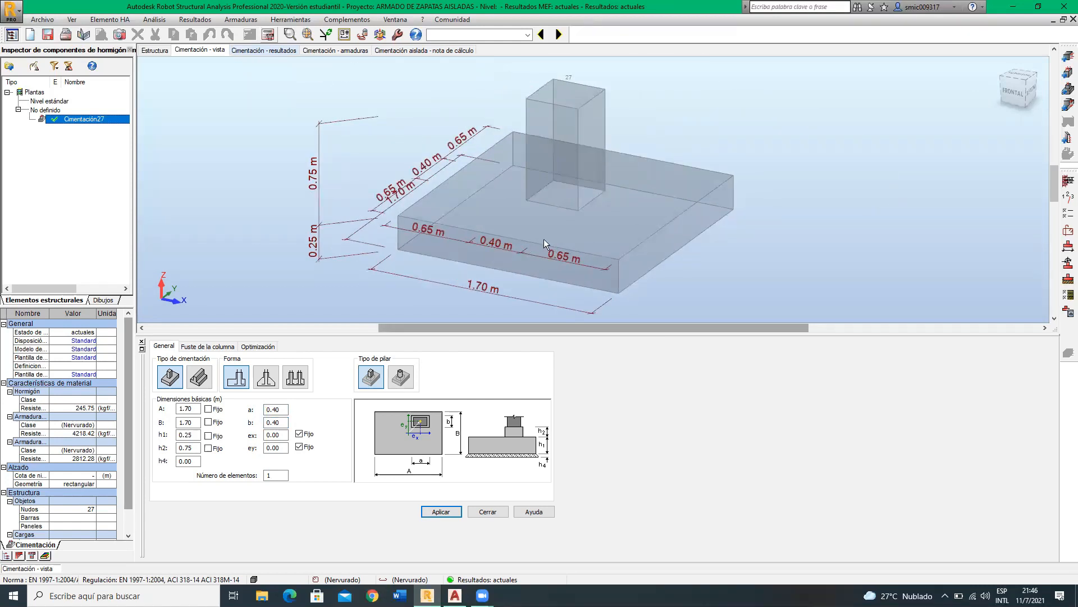
Step: Open the foundation results and examine the global coefficients, combination checks and design load combinations
{"action": "left_click", "coordinate": [259, 52]}
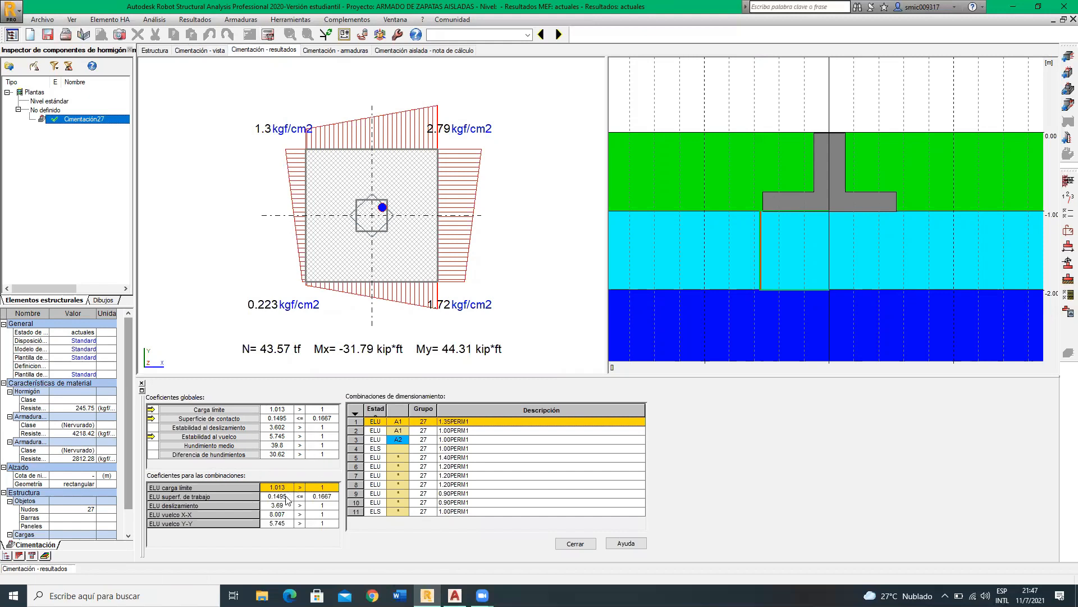
{"action": "mouse_move", "coordinate": [284, 515]}
{"action": "mouse_move", "coordinate": [515, 493]}
Step: Open the footing's reinforcement view and examine the base mesh and the column pedestal's bars and ties
{"action": "left_click", "coordinate": [335, 50]}
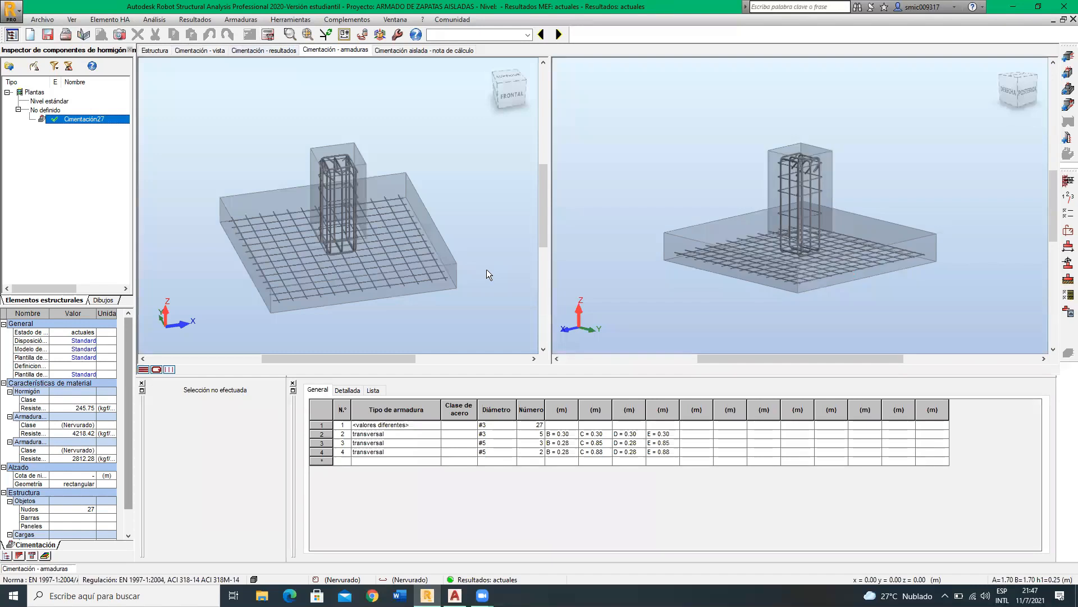
{"action": "scroll", "coordinate": [337, 288], "scroll_direction": "up", "scroll_amount": 1}
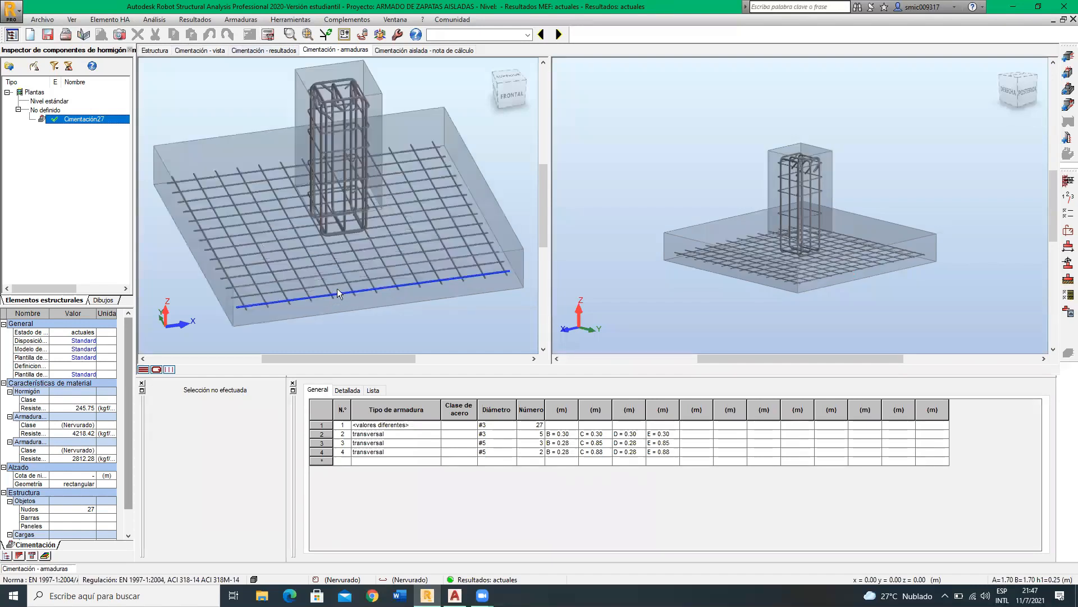
{"action": "left_click", "coordinate": [509, 99]}
{"action": "left_click_drag", "start_coordinate": [509, 98], "coordinate": [469, 102]}
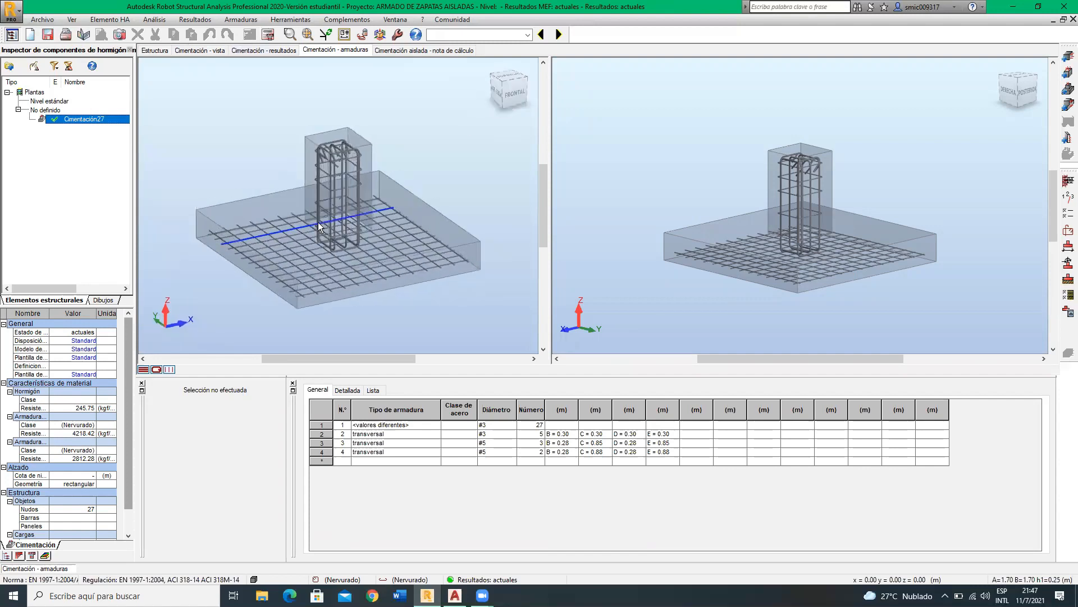
{"action": "scroll", "coordinate": [332, 216], "scroll_direction": "up", "scroll_amount": 3}
{"action": "scroll", "coordinate": [325, 171], "scroll_direction": "down", "scroll_amount": 2}
{"action": "scroll", "coordinate": [337, 106], "scroll_direction": "up", "scroll_amount": 3}
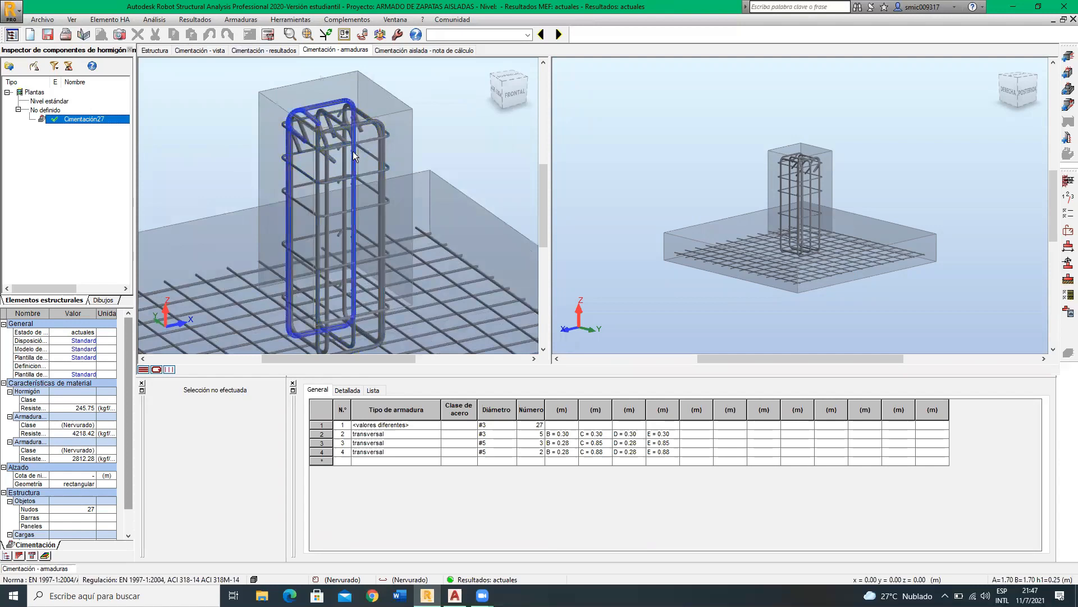
{"action": "scroll", "coordinate": [337, 147], "scroll_direction": "down", "scroll_amount": 3}
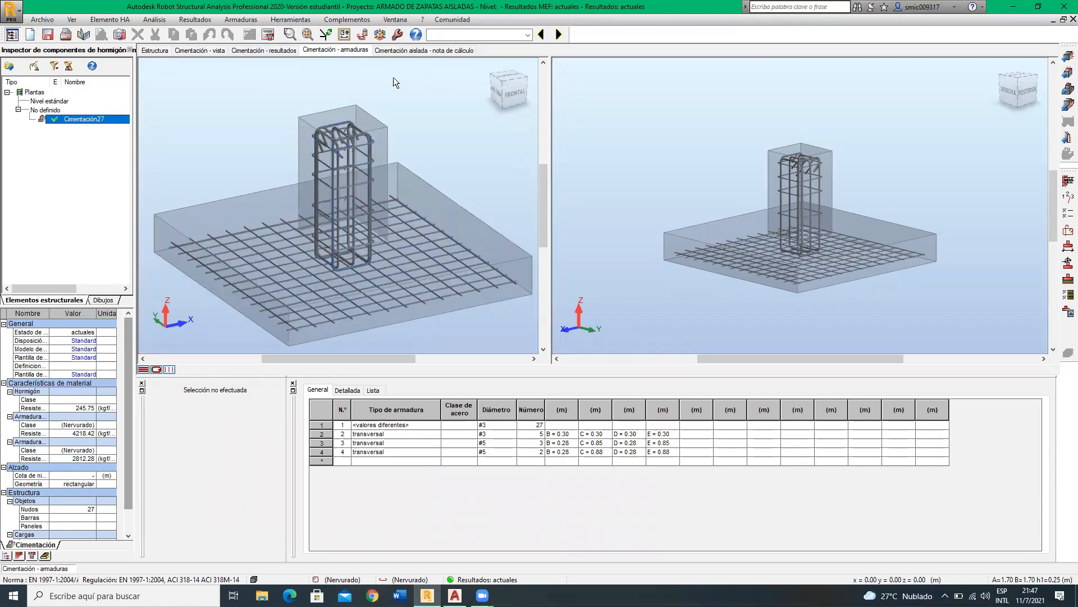
Step: Open the isolated footing's calculation note and review its loads, combinations, geotechnical assumptions and soil layers, highlighting the Clayey silt data
{"action": "left_click", "coordinate": [403, 52]}
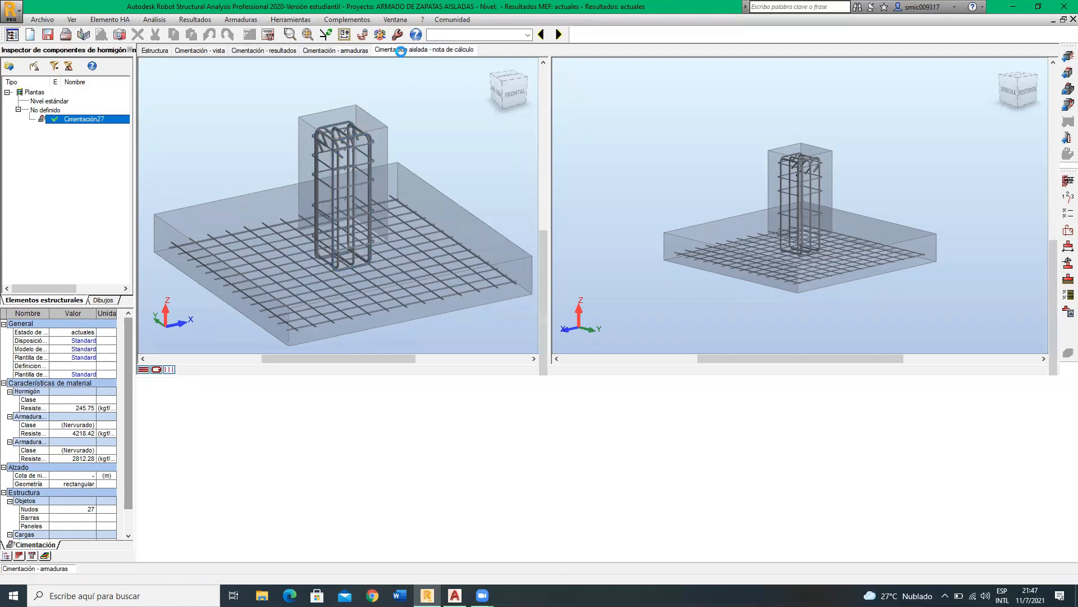
{"action": "scroll", "coordinate": [470, 187], "scroll_direction": "down", "scroll_amount": 8}
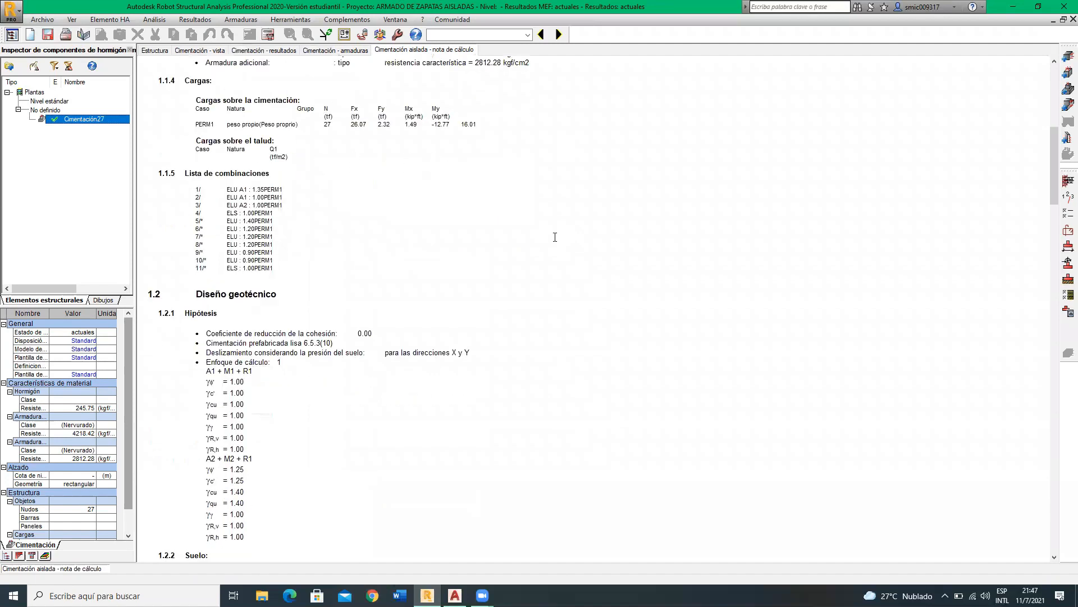
{"action": "scroll", "coordinate": [306, 217], "scroll_direction": "up", "scroll_amount": 1}
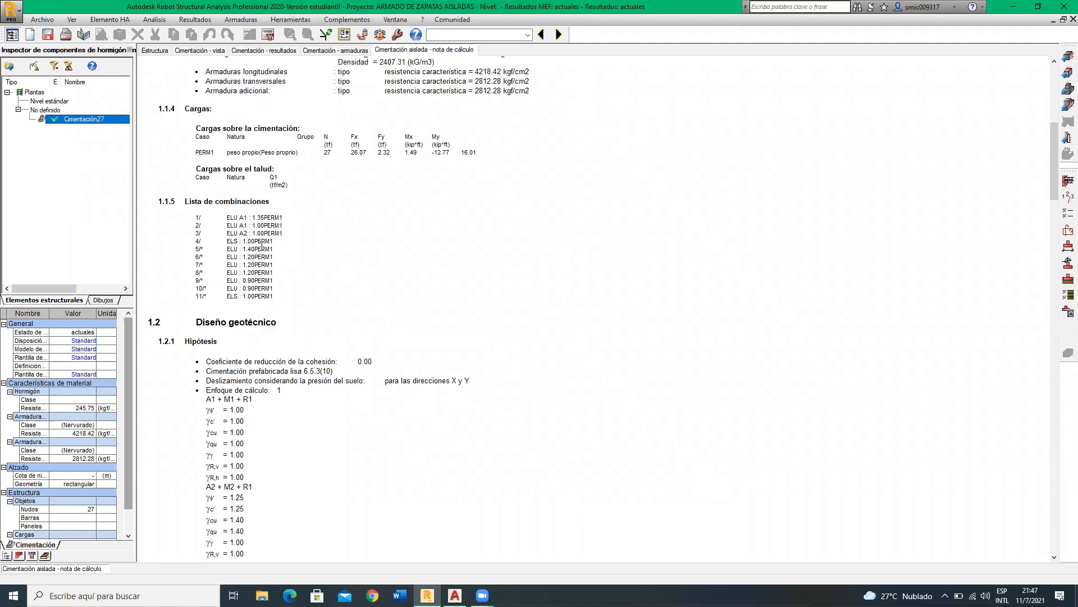
{"action": "scroll", "coordinate": [269, 329], "scroll_direction": "down", "scroll_amount": 5}
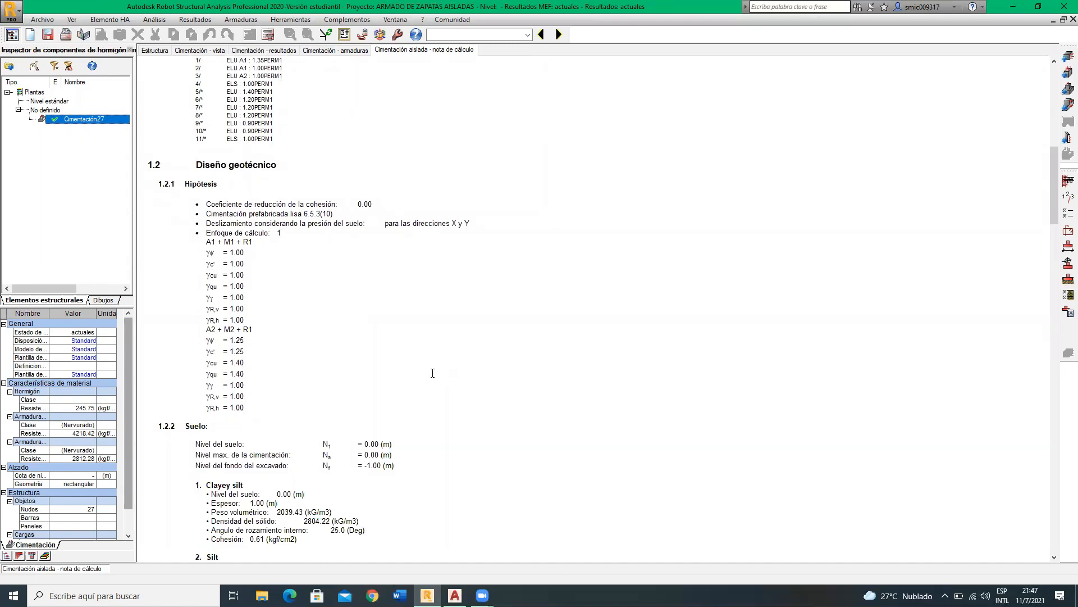
{"action": "scroll", "coordinate": [433, 373], "scroll_direction": "down", "scroll_amount": 6}
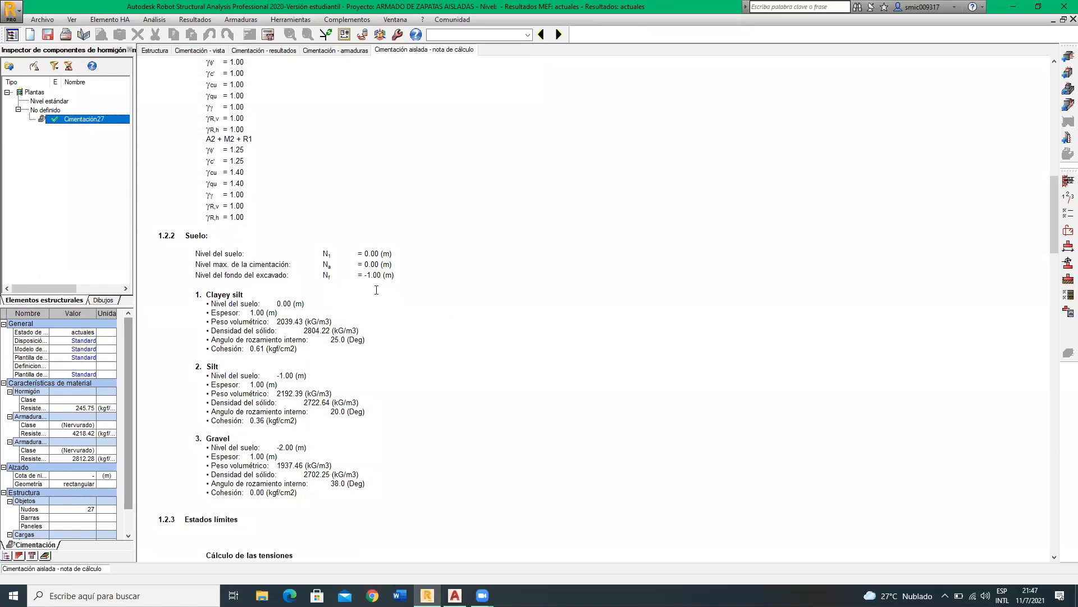
{"action": "scroll", "coordinate": [393, 281], "scroll_direction": "down", "scroll_amount": 1}
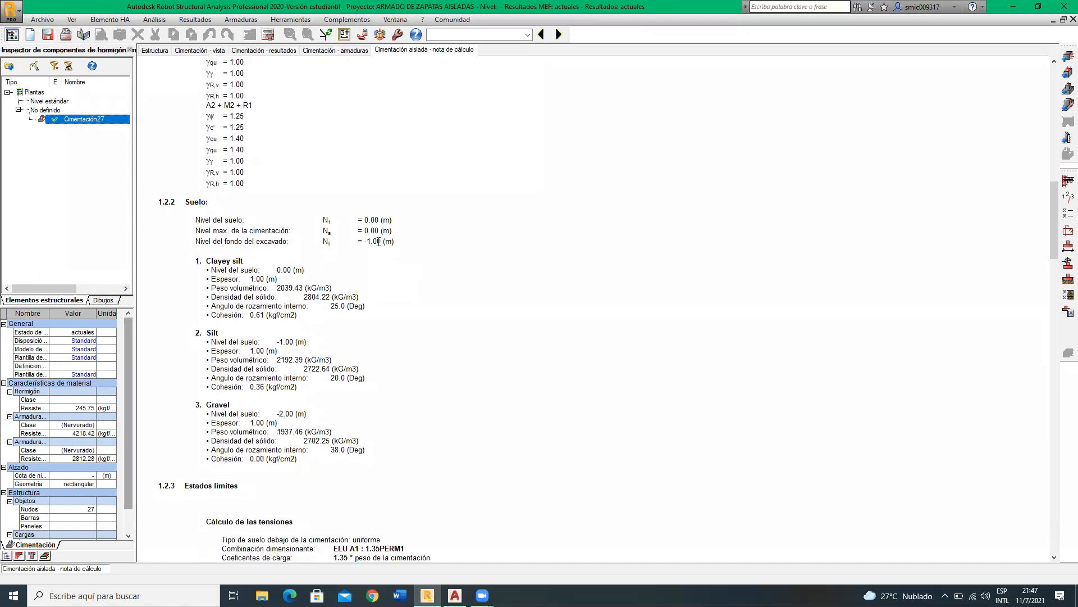
{"action": "scroll", "coordinate": [282, 206], "scroll_direction": "down", "scroll_amount": 4}
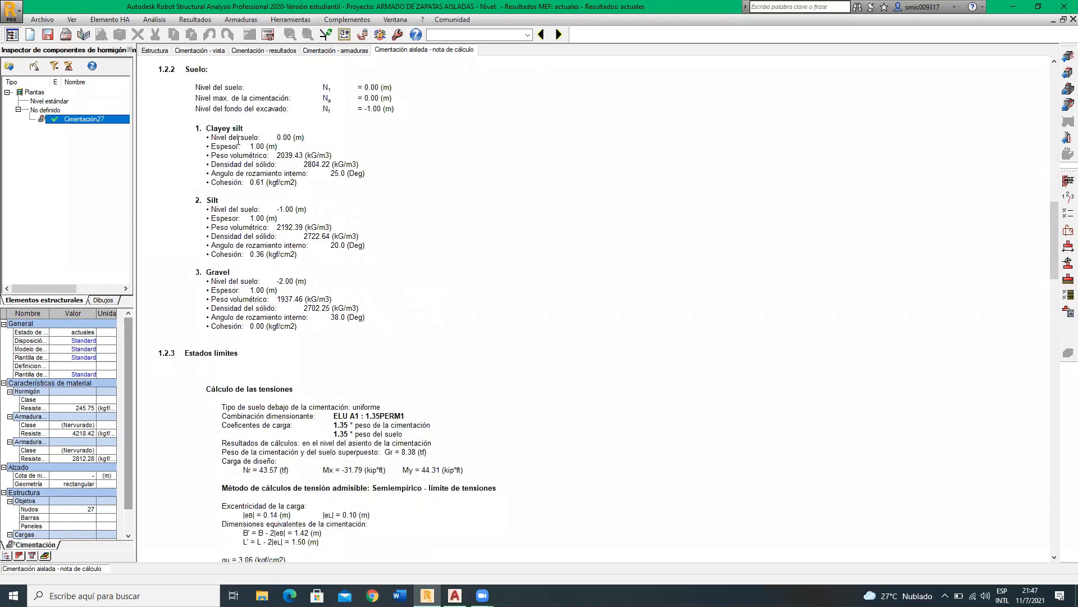
{"action": "left_click_drag", "start_coordinate": [206, 128], "coordinate": [298, 191]}
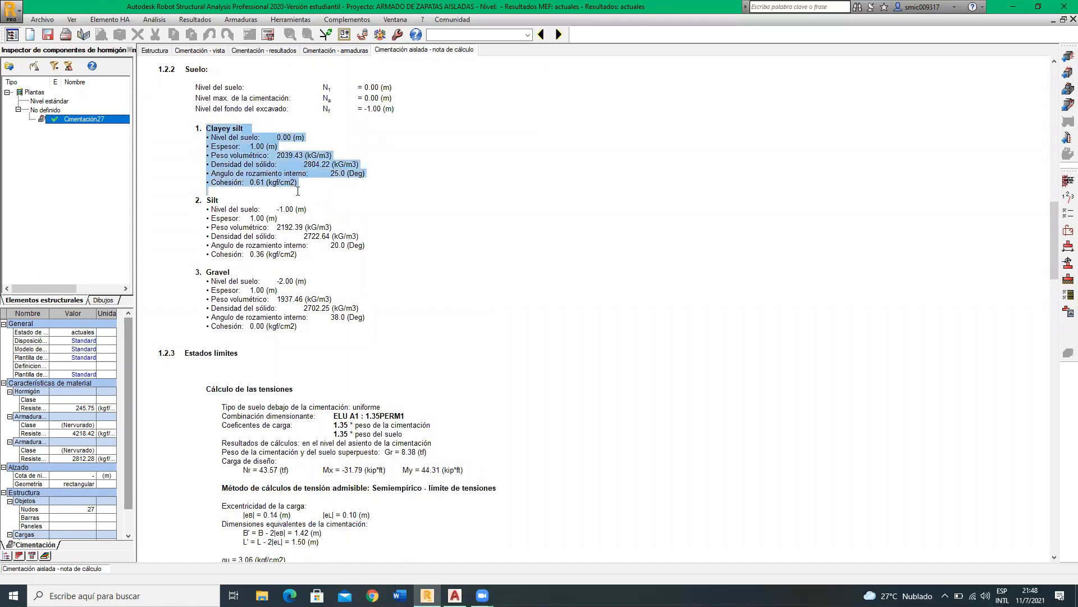
Step: Highlight the Silt, Clayey silt and Gravel layer data in the soil section of the calculation note
{"action": "left_click_drag", "start_coordinate": [207, 200], "coordinate": [307, 258]}
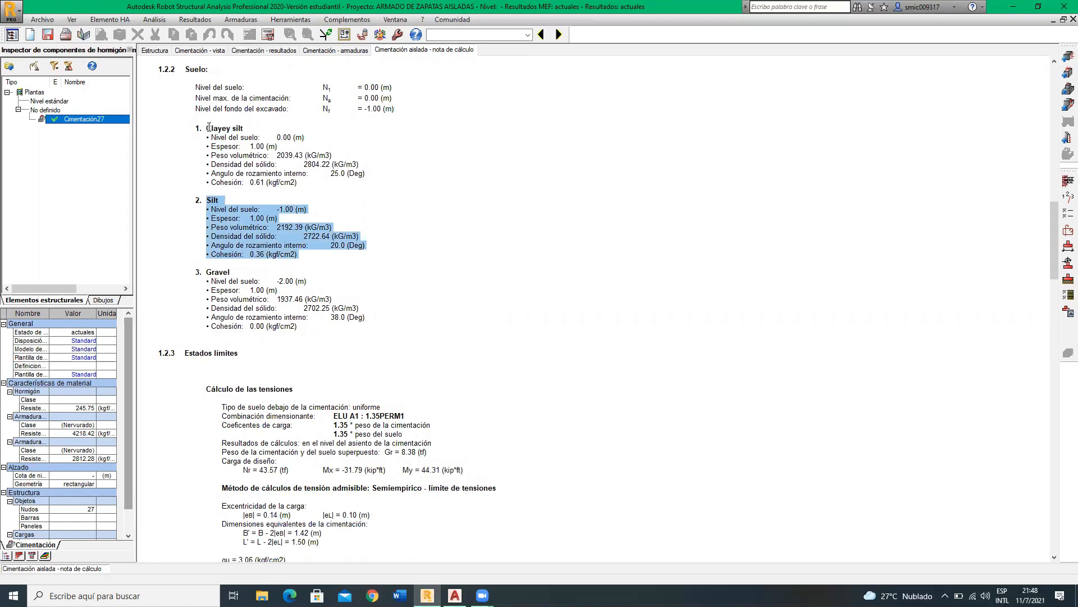
{"action": "left_click_drag", "start_coordinate": [209, 128], "coordinate": [297, 186]}
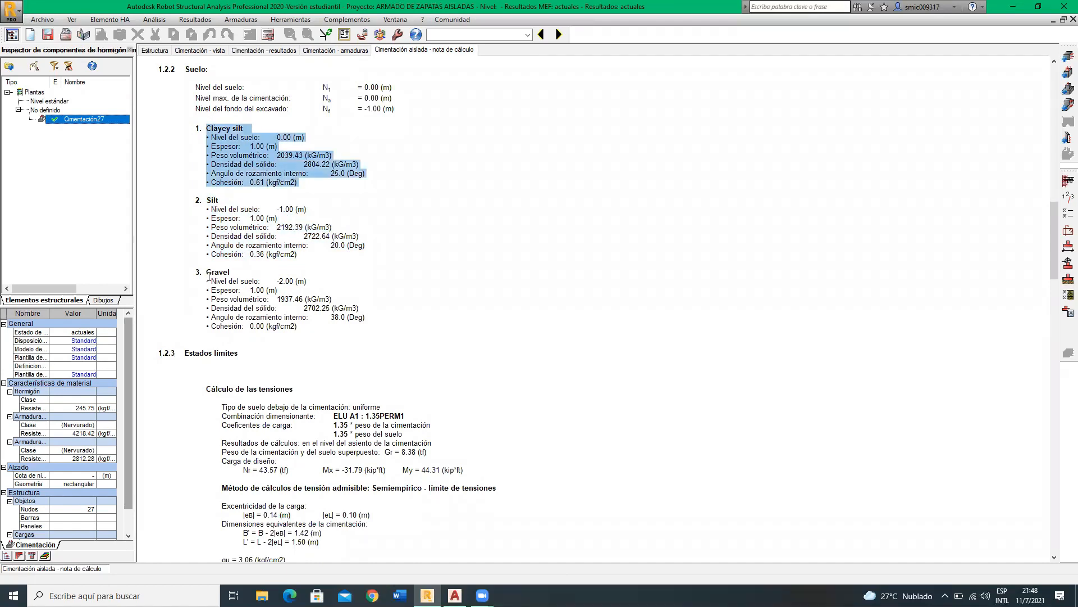
{"action": "left_click_drag", "start_coordinate": [208, 272], "coordinate": [301, 332]}
{"action": "left_click", "coordinate": [338, 304]}
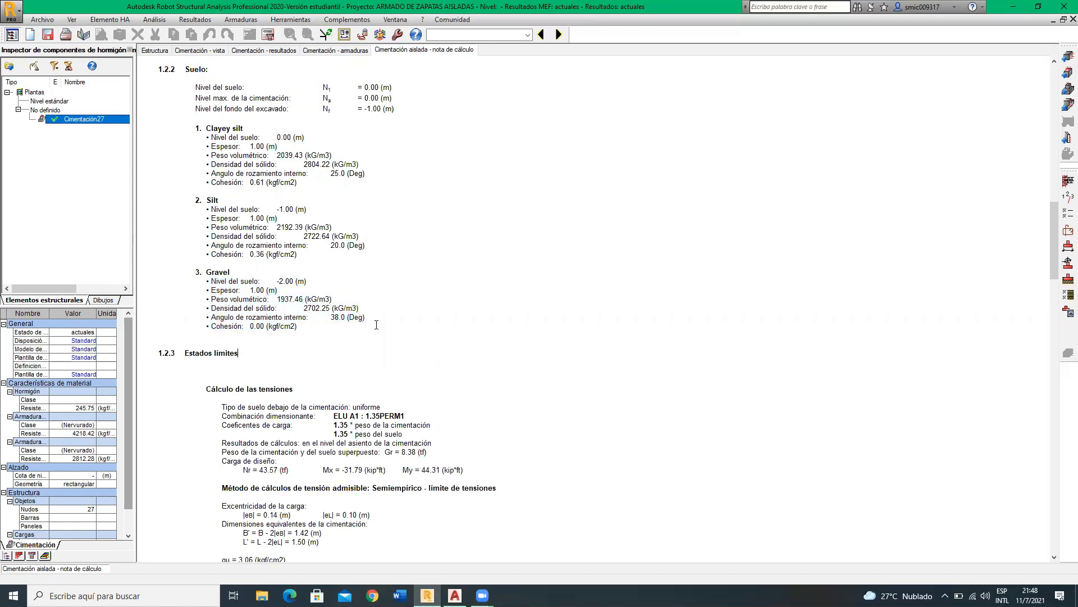
Step: Review the calculation note's limit states: soil stresses, uplift, sliding, average and differential settlement, and overturning about both axes
{"action": "scroll", "coordinate": [542, 335], "scroll_direction": "down", "scroll_amount": 6}
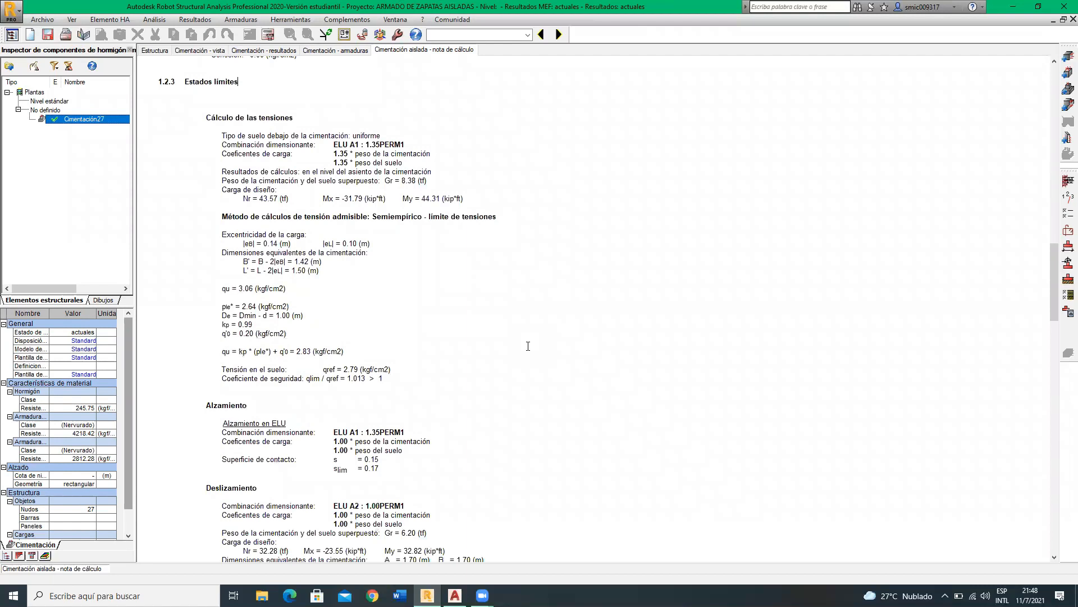
{"action": "scroll", "coordinate": [528, 346], "scroll_direction": "down", "scroll_amount": 6}
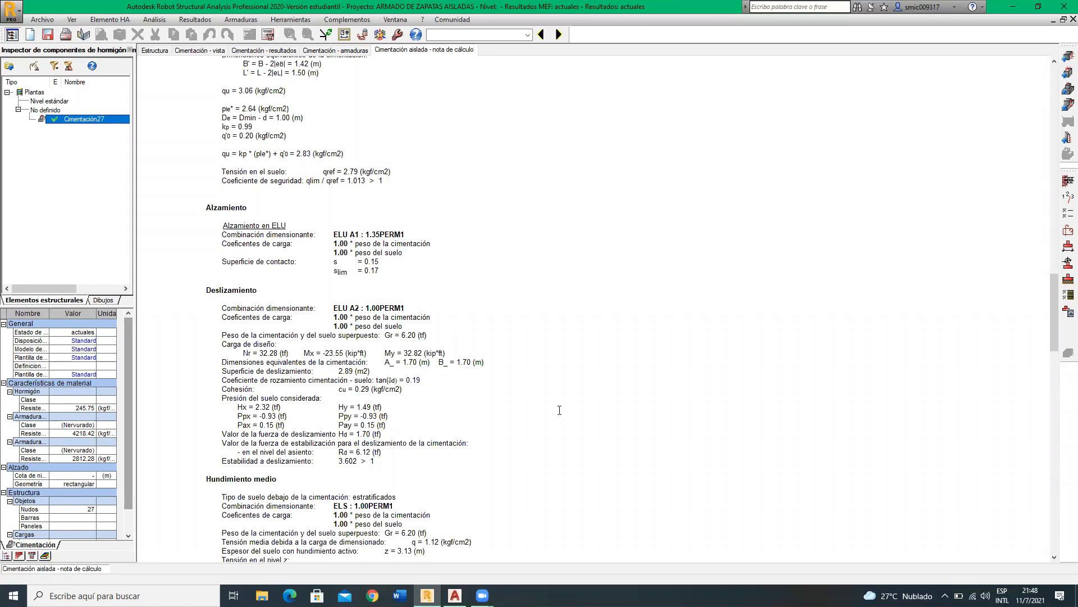
{"action": "scroll", "coordinate": [560, 410], "scroll_direction": "down", "scroll_amount": 10}
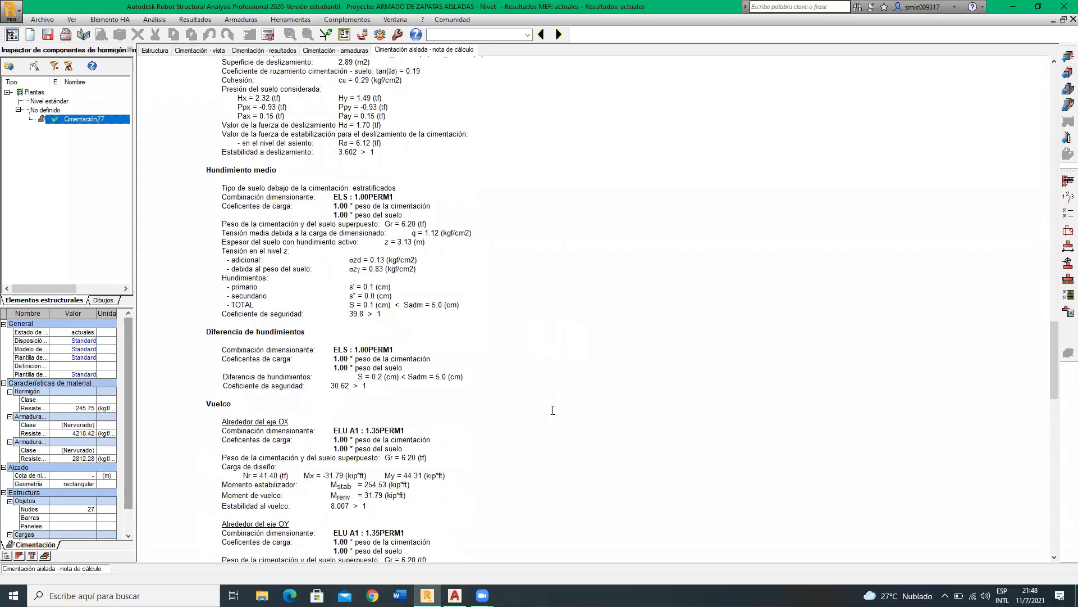
{"action": "scroll", "coordinate": [553, 410], "scroll_direction": "down", "scroll_amount": 13}
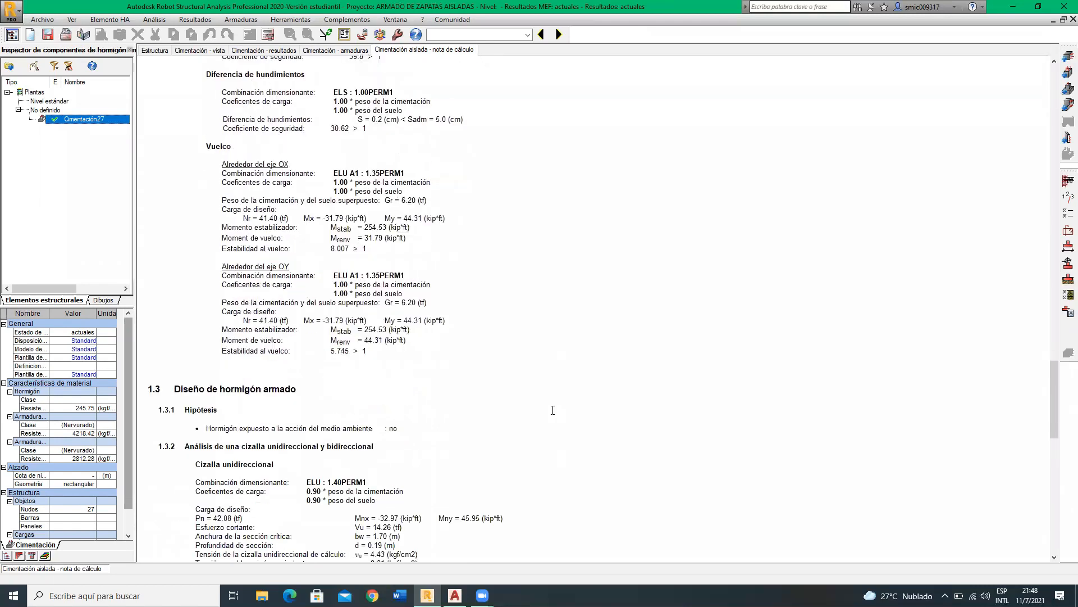
{"action": "scroll", "coordinate": [553, 410], "scroll_direction": "down", "scroll_amount": 2}
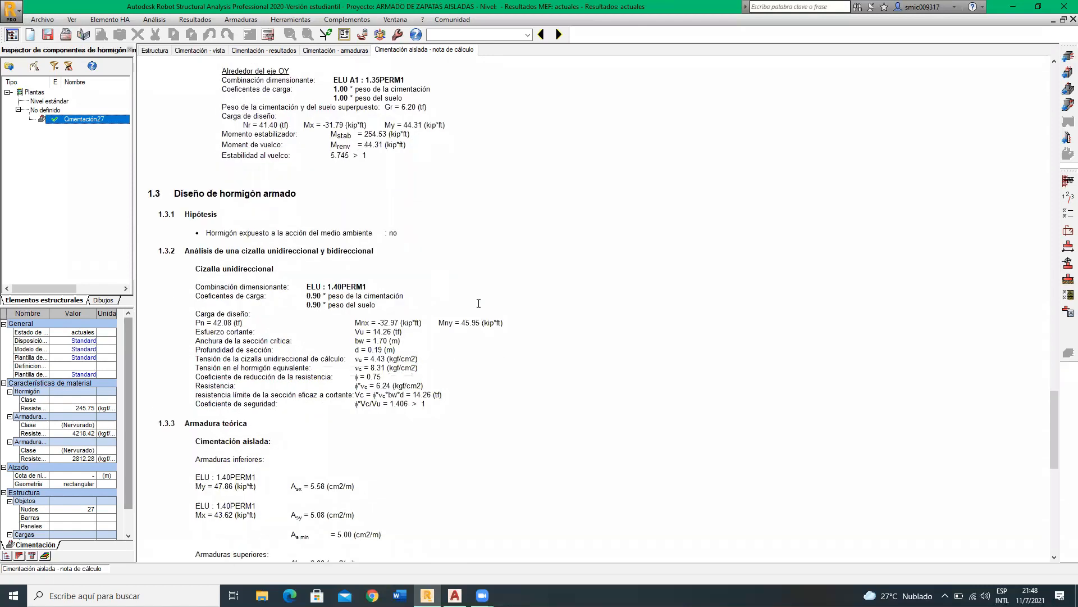
Step: Review the reinforced concrete design section, covering the one-way shear check and the theoretical and real reinforcement of footing and pedestal
{"action": "scroll", "coordinate": [478, 304], "scroll_direction": "down", "scroll_amount": 2}
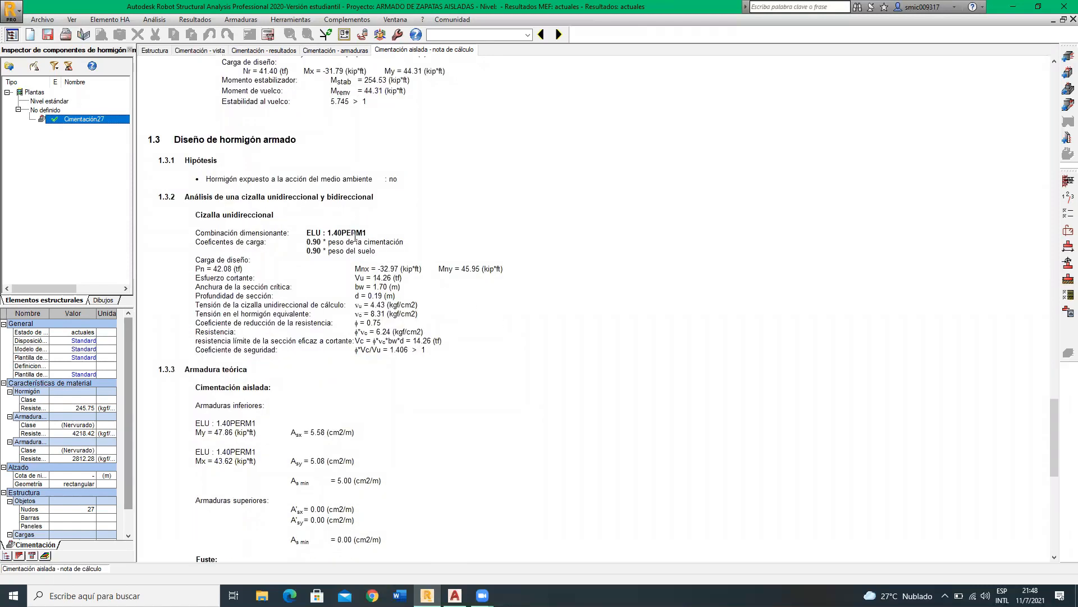
{"action": "scroll", "coordinate": [389, 259], "scroll_direction": "down", "scroll_amount": 5}
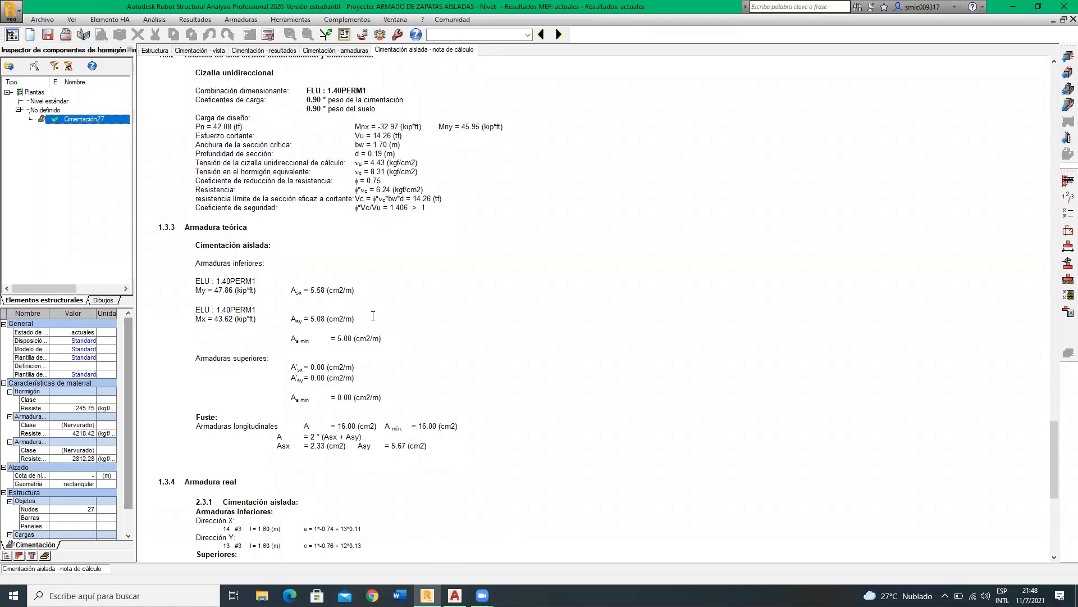
{"action": "scroll", "coordinate": [504, 361], "scroll_direction": "down", "scroll_amount": 5}
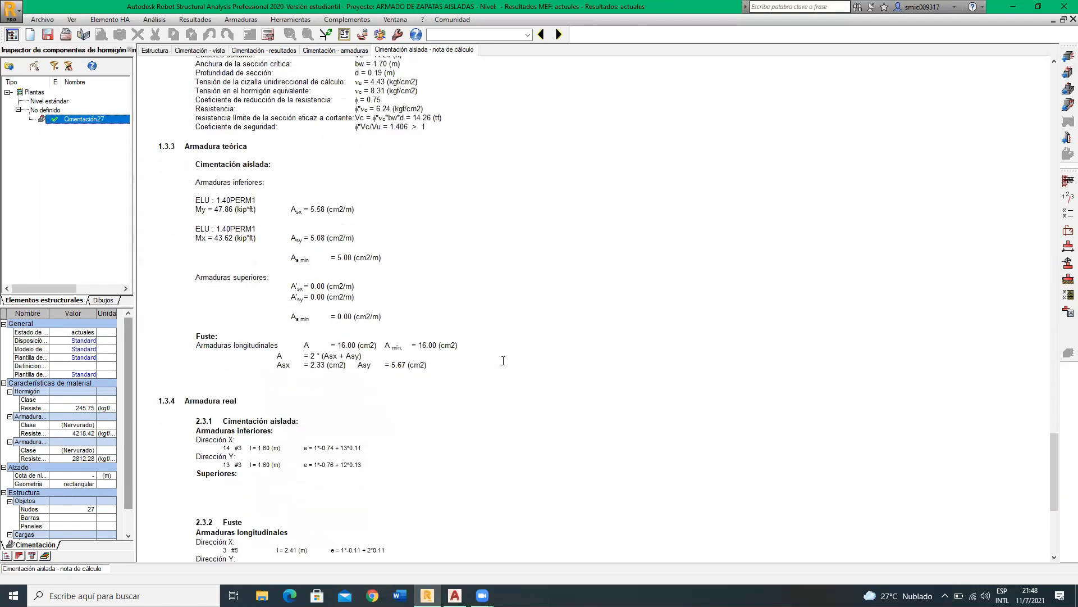
{"action": "scroll", "coordinate": [489, 357], "scroll_direction": "down", "scroll_amount": 4}
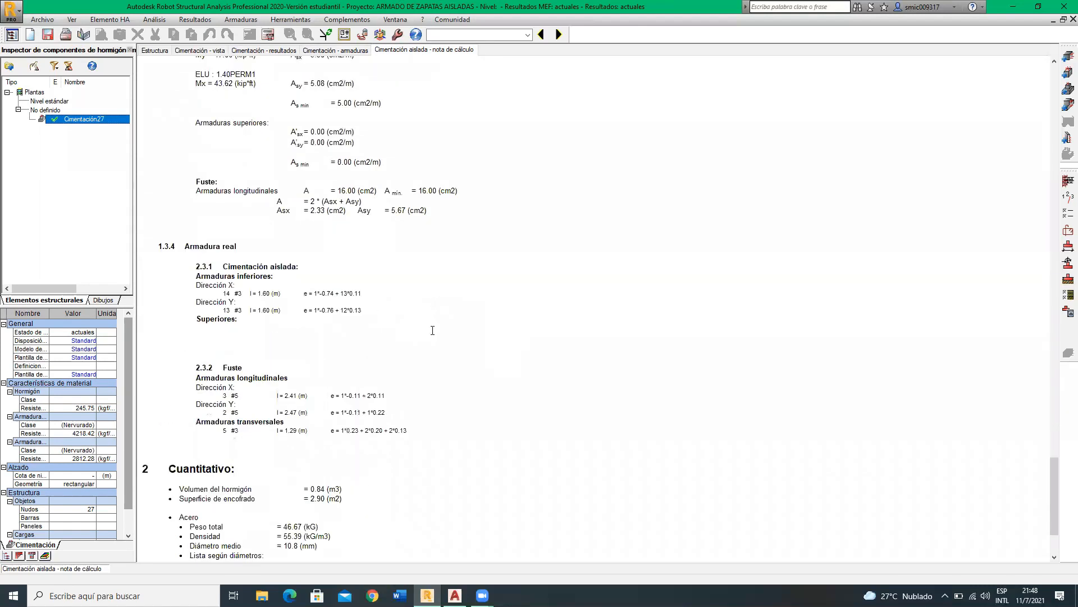
{"action": "scroll", "coordinate": [433, 330], "scroll_direction": "down", "scroll_amount": 4}
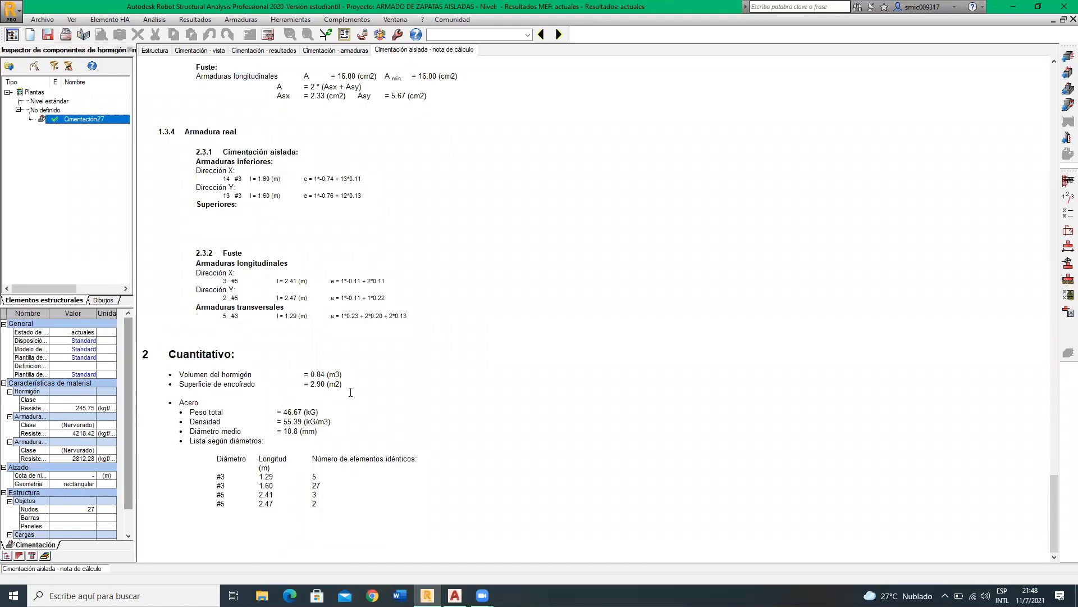
Step: Highlight the concrete volume, formwork area, steel data and bar list by diameter in the quantities section
{"action": "left_click_drag", "start_coordinate": [188, 375], "coordinate": [335, 376]}
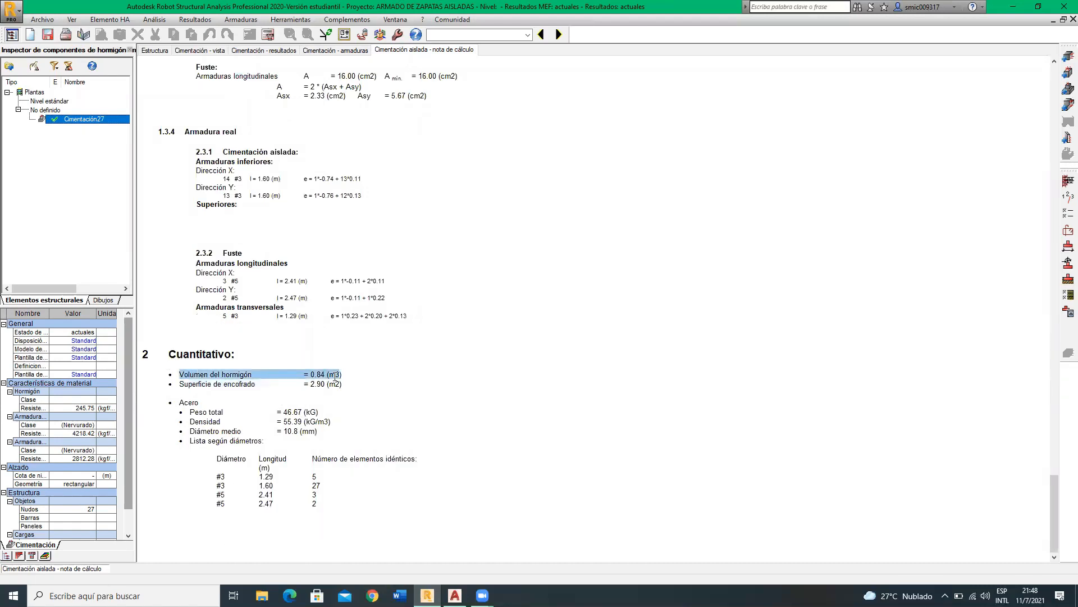
{"action": "left_click_drag", "start_coordinate": [180, 385], "coordinate": [343, 388]}
{"action": "left_click_drag", "start_coordinate": [191, 411], "coordinate": [277, 430]}
{"action": "left_click", "coordinate": [261, 441]}
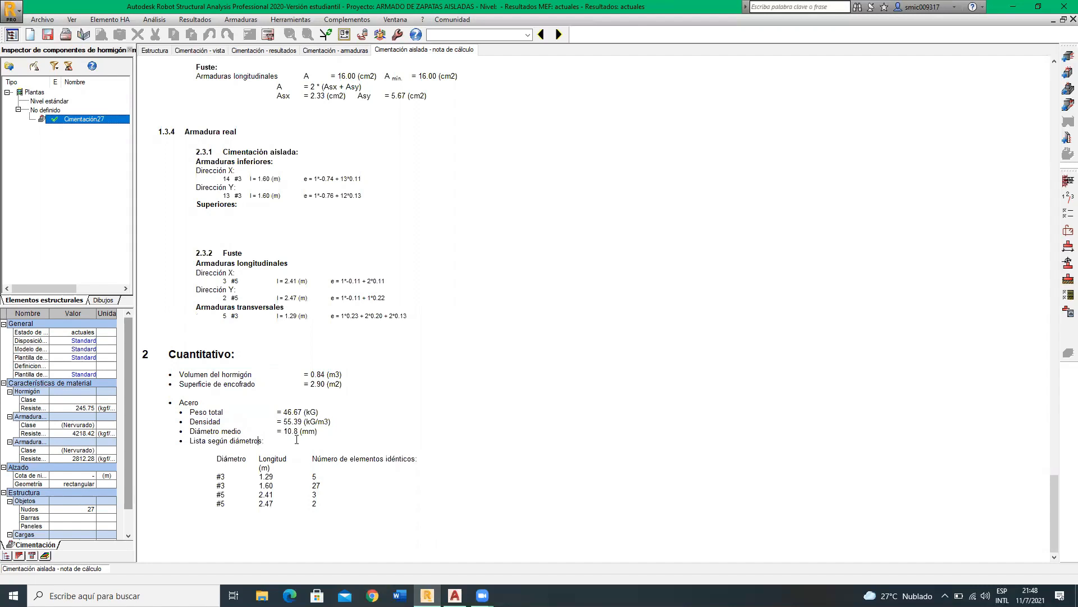
{"action": "left_click_drag", "start_coordinate": [212, 461], "coordinate": [331, 507]}
{"action": "left_click", "coordinate": [332, 507]}
Step: Return to the beginning of the calculation note and look over the footing's basic data and geometry
{"action": "scroll", "coordinate": [870, 299], "scroll_direction": "up", "scroll_amount": 5}
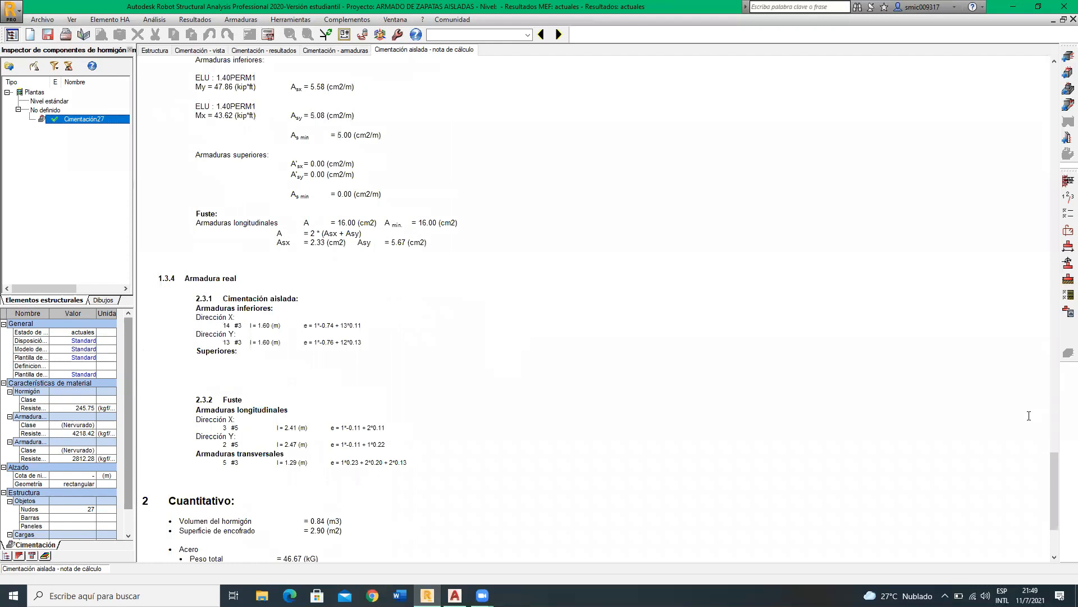
{"action": "left_click_drag", "start_coordinate": [1060, 471], "coordinate": [1056, 68]}
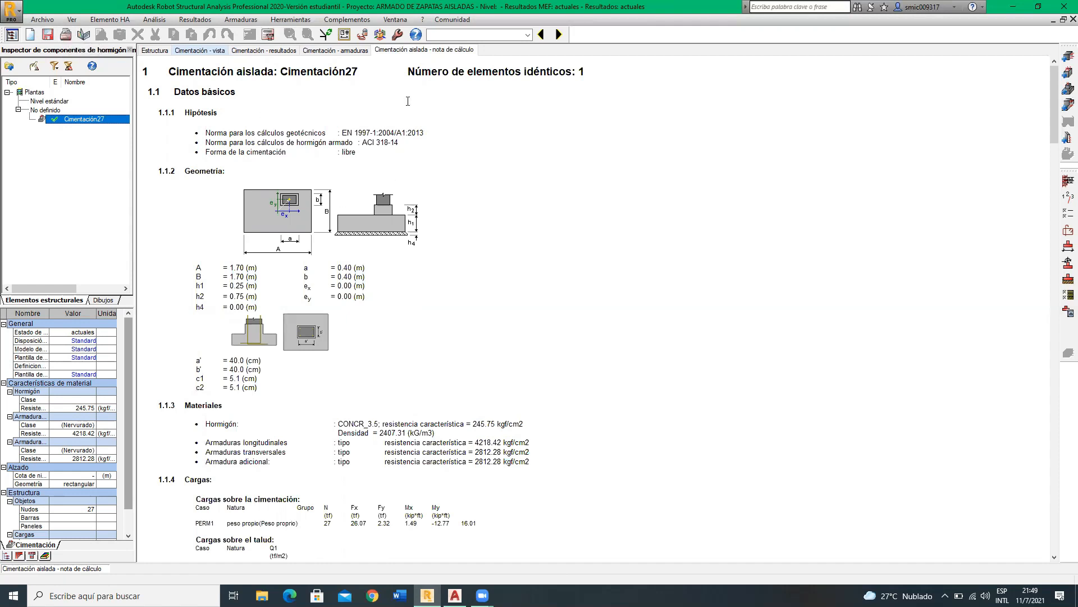
{"action": "scroll", "coordinate": [404, 168], "scroll_direction": "down", "scroll_amount": 3}
{"action": "scroll", "coordinate": [396, 247], "scroll_direction": "up", "scroll_amount": 3}
Step: Open the footing's reinforcement view and select the base mesh to check its bar diameter and number of bars
{"action": "left_click", "coordinate": [312, 51]}
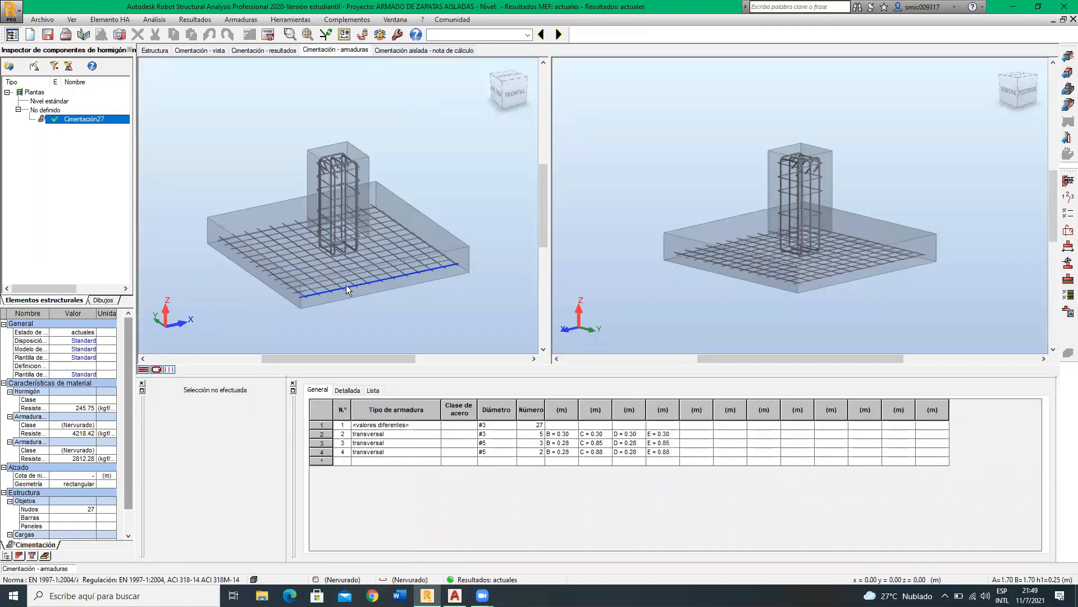
{"action": "scroll", "coordinate": [346, 285], "scroll_direction": "up", "scroll_amount": 1}
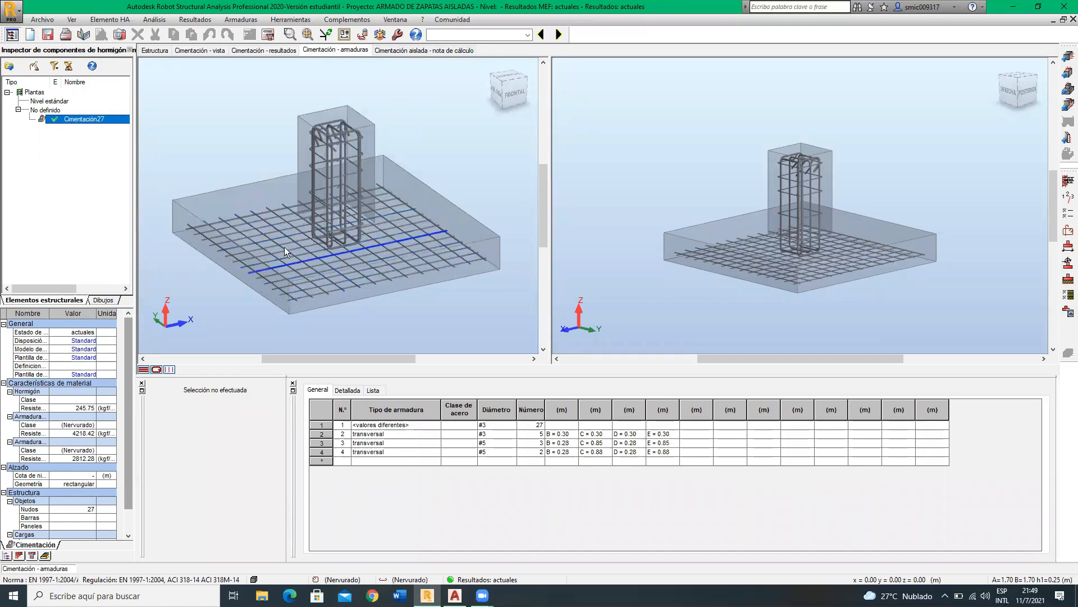
{"action": "left_click", "coordinate": [245, 220]}
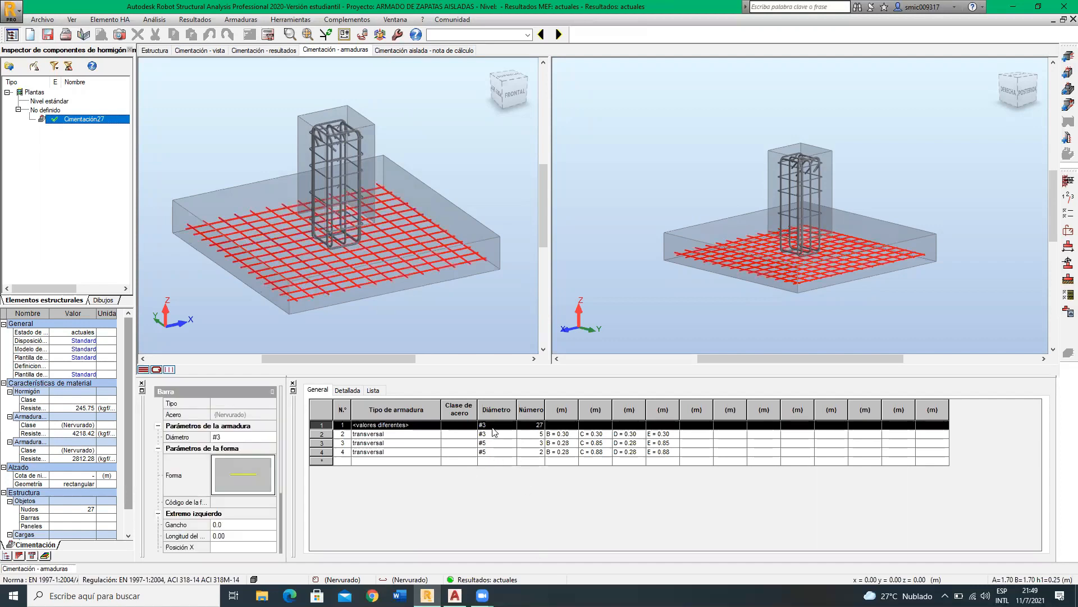
{"action": "left_click", "coordinate": [533, 426]}
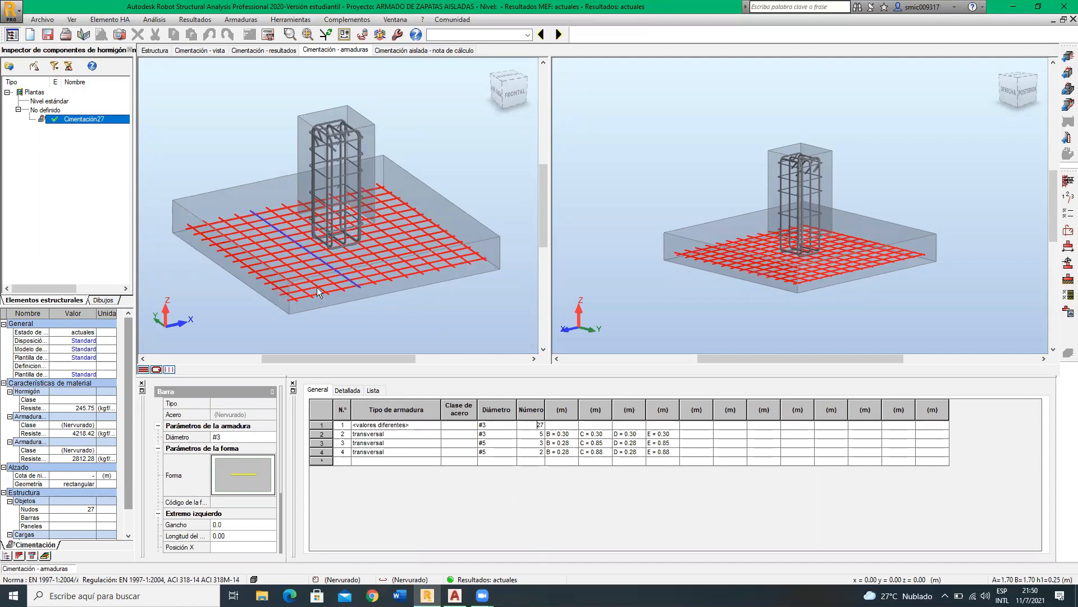
Step: Select the pedestal's vertical bar groups and ties to check their diameters and quantities in the reinforcement table
{"action": "left_click", "coordinate": [500, 443]}
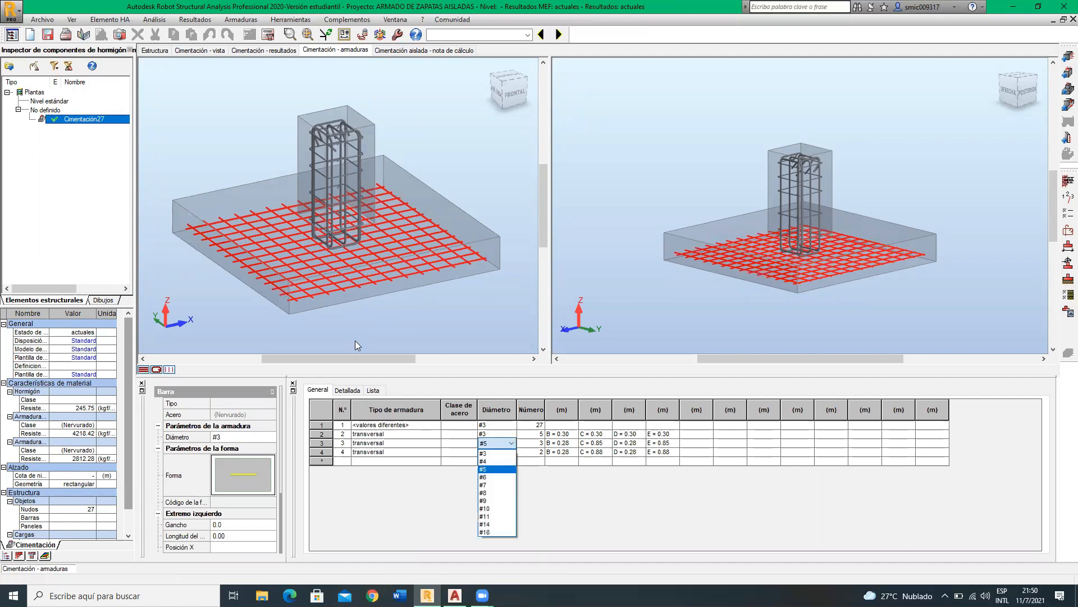
{"action": "left_click", "coordinate": [498, 246]}
{"action": "left_click", "coordinate": [341, 190]}
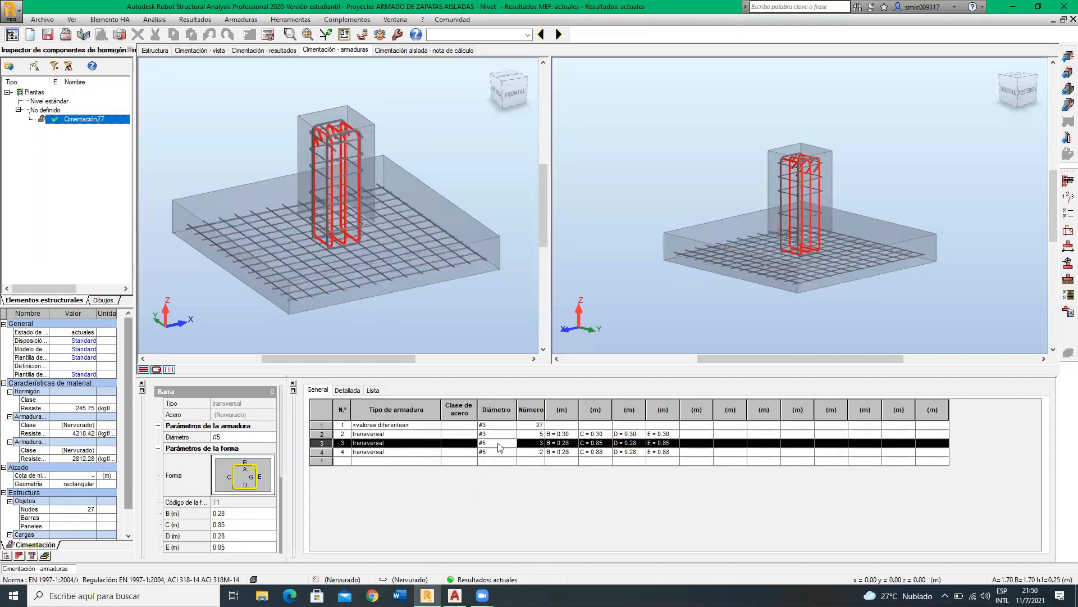
{"action": "left_click", "coordinate": [324, 162]}
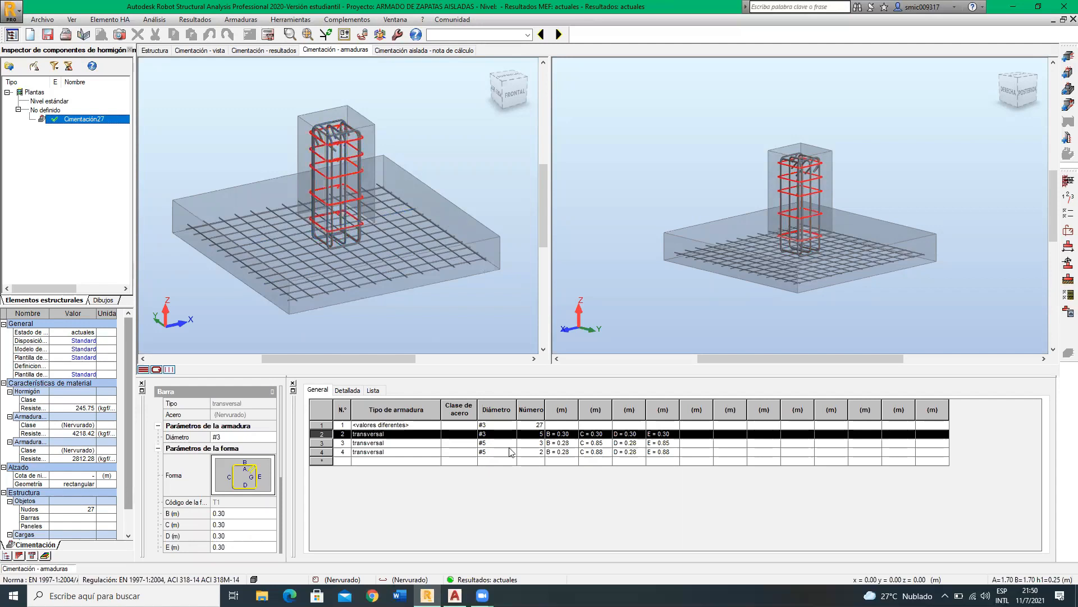
{"action": "left_click", "coordinate": [327, 126]}
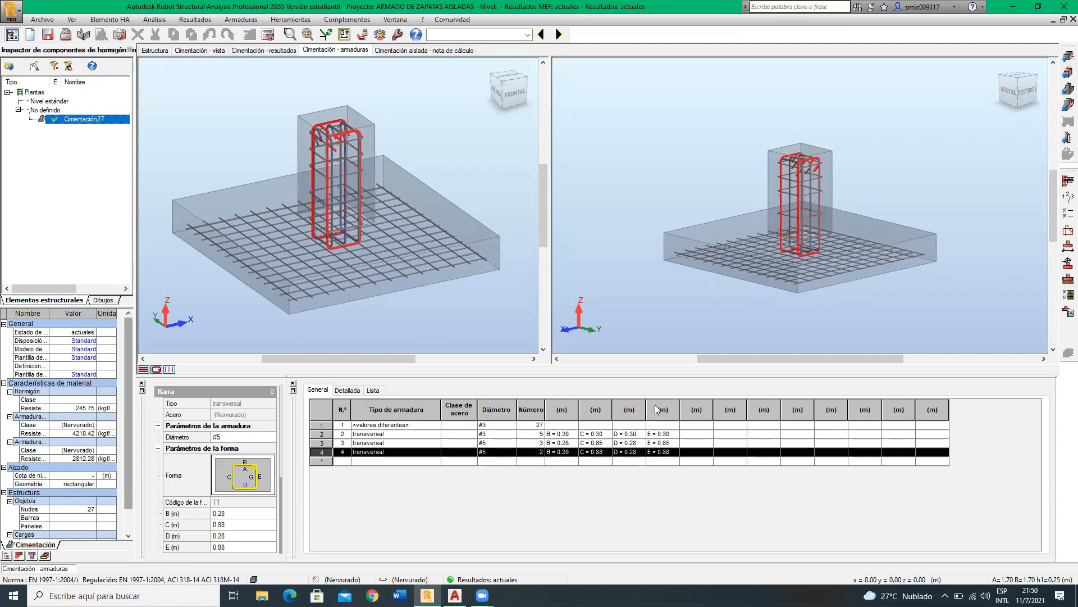
{"action": "left_click", "coordinate": [501, 444]}
Step: Clear the bar selection and examine the base mesh and pedestal cage from above in the rear 3D view
{"action": "left_click", "coordinate": [912, 182]}
{"action": "scroll", "coordinate": [792, 248], "scroll_direction": "up", "scroll_amount": 4}
{"action": "scroll", "coordinate": [967, 160], "scroll_direction": "down", "scroll_amount": 1}
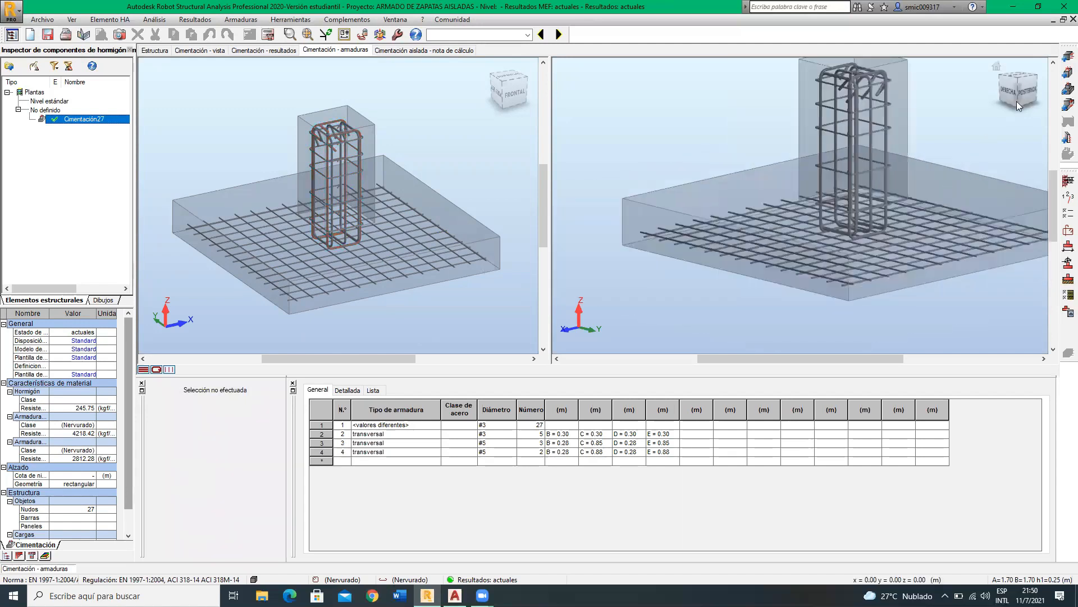
{"action": "mouse_move", "coordinate": [1018, 102]}
{"action": "left_mouse_down"}
{"action": "mouse_move", "coordinate": [1039, 132]}
{"action": "mouse_move", "coordinate": [1027, 107]}
{"action": "mouse_move", "coordinate": [1012, 109]}
{"action": "mouse_move", "coordinate": [1007, 127]}
{"action": "mouse_move", "coordinate": [1024, 105]}
{"action": "mouse_move", "coordinate": [1010, 116]}
{"action": "left_mouse_up"}
{"action": "scroll", "coordinate": [711, 256], "scroll_direction": "down", "scroll_amount": 3}
{"action": "scroll", "coordinate": [788, 267], "scroll_direction": "up", "scroll_amount": 3}
{"action": "middle_click_drag", "start_coordinate": [730, 260], "coordinate": [711, 268]}
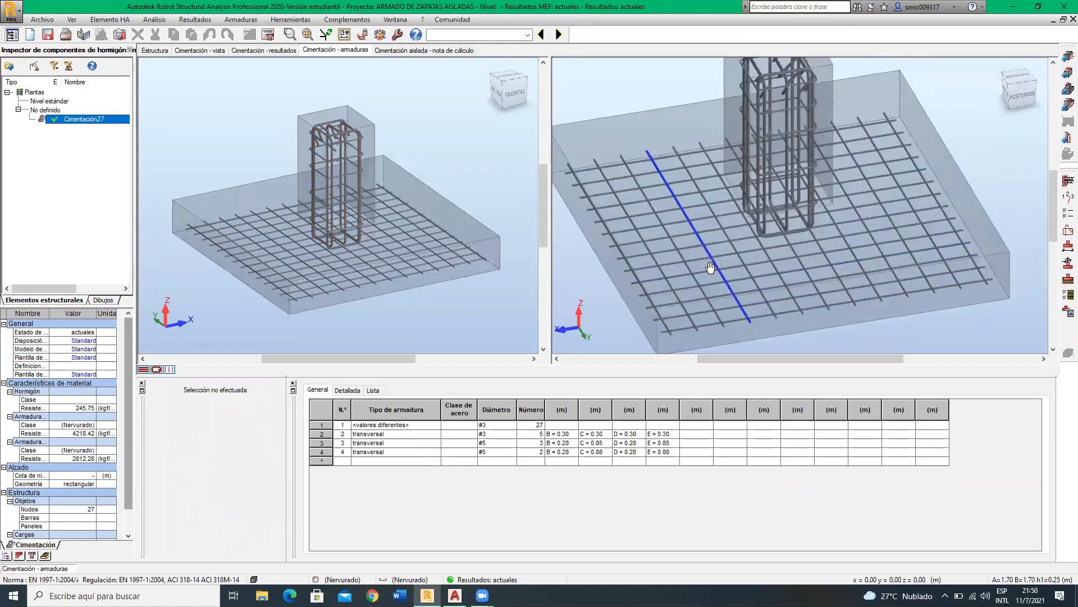
{"action": "scroll", "coordinate": [710, 267], "scroll_direction": "down", "scroll_amount": 2}
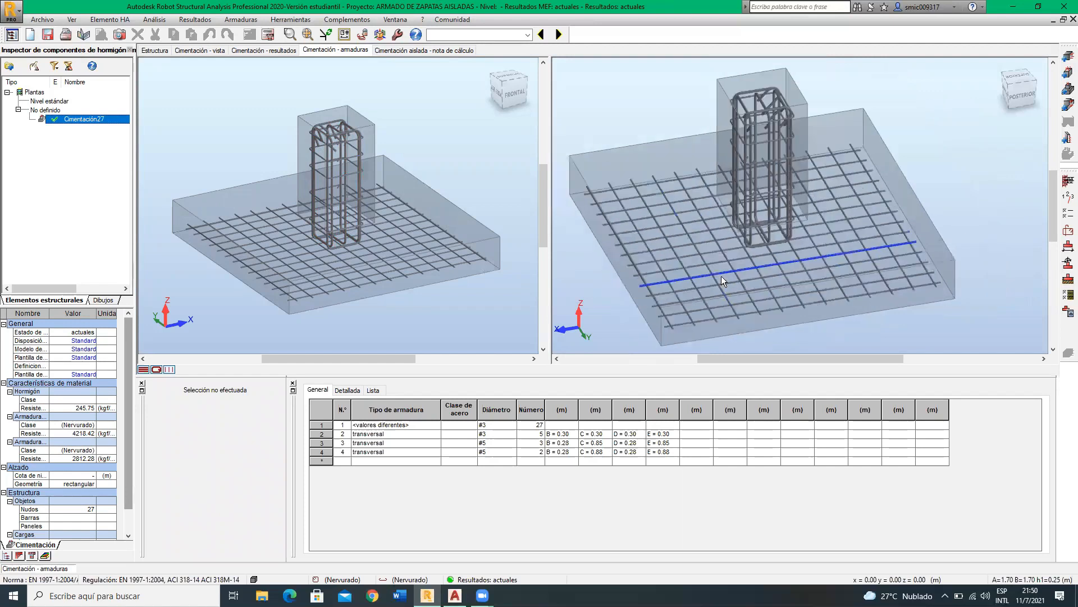
Step: Open the isolated footing's reinforcement definition and examine the bottom bars, top bars, dowels, pedestal ties and user reinforcement settings
{"action": "left_click", "coordinate": [1067, 180]}
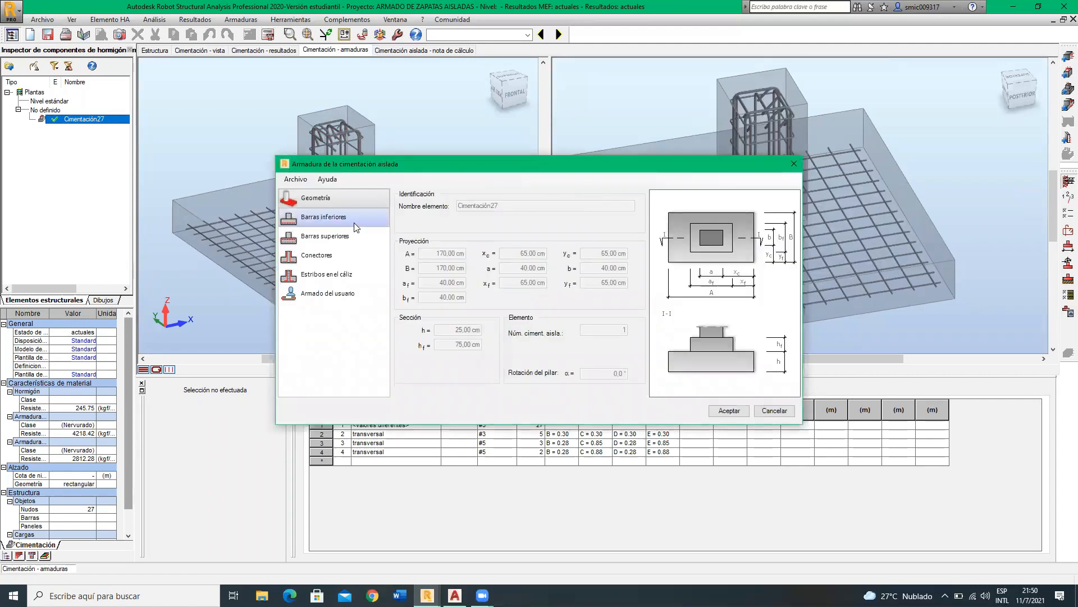
{"action": "left_click", "coordinate": [354, 219]}
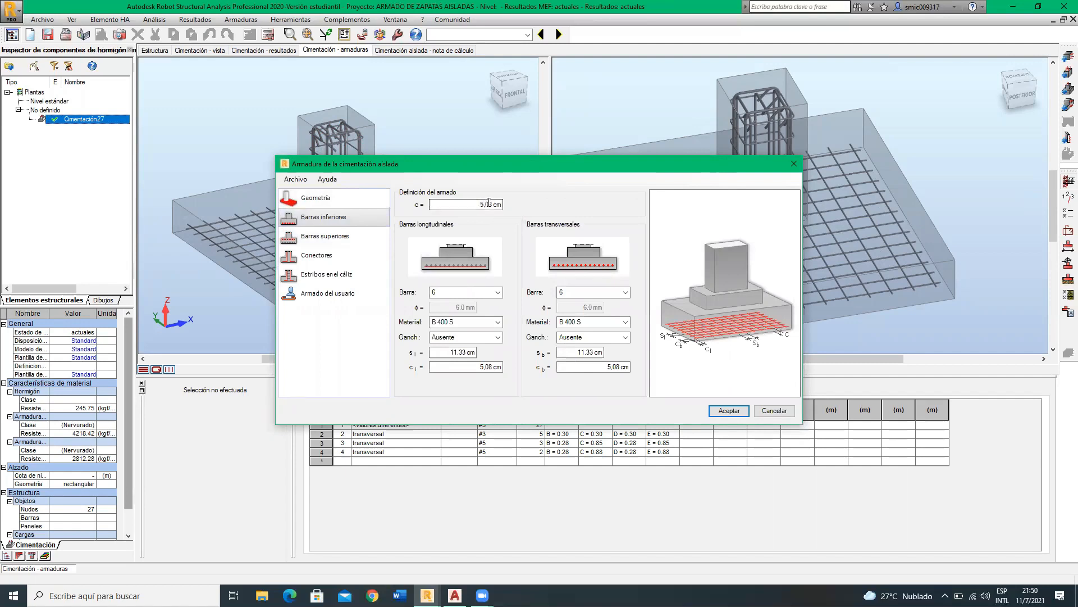
{"action": "left_click_drag", "start_coordinate": [478, 204], "coordinate": [507, 205]}
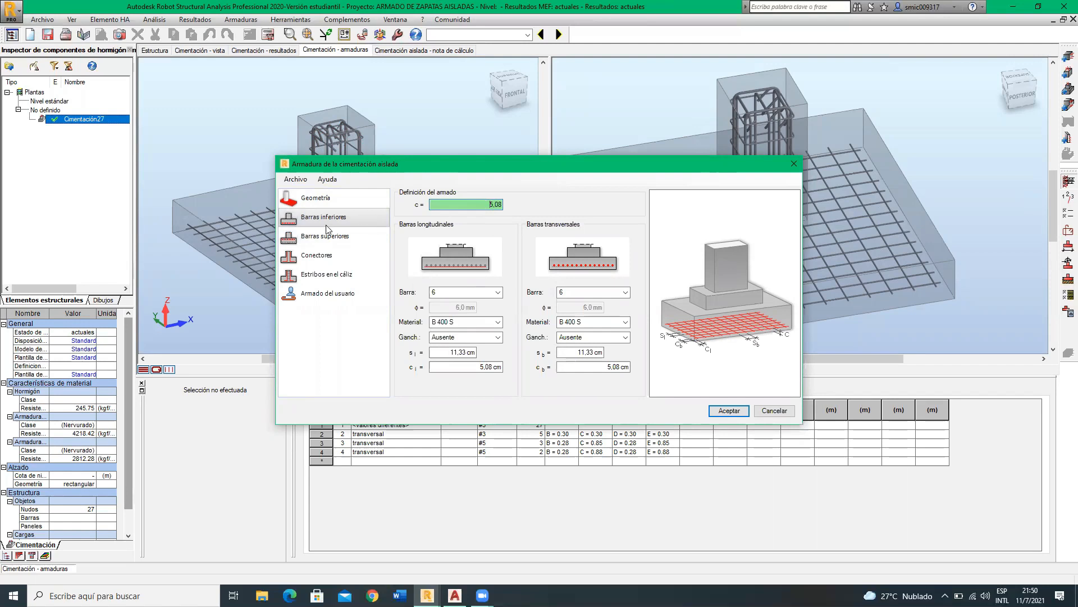
{"action": "left_click", "coordinate": [353, 256]}
{"action": "left_click", "coordinate": [348, 238]}
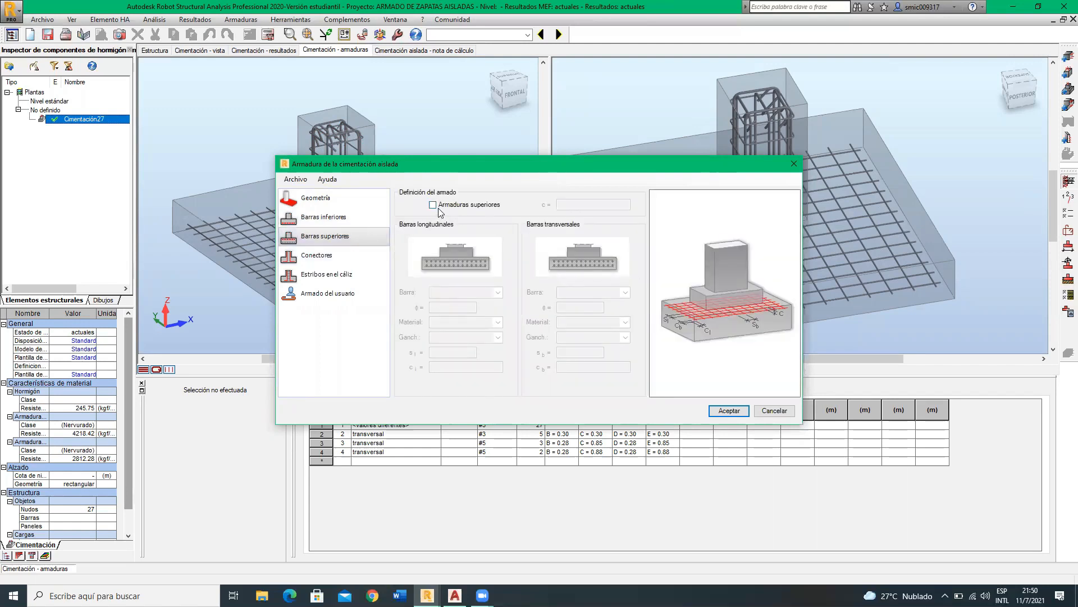
{"action": "left_click", "coordinate": [339, 259]}
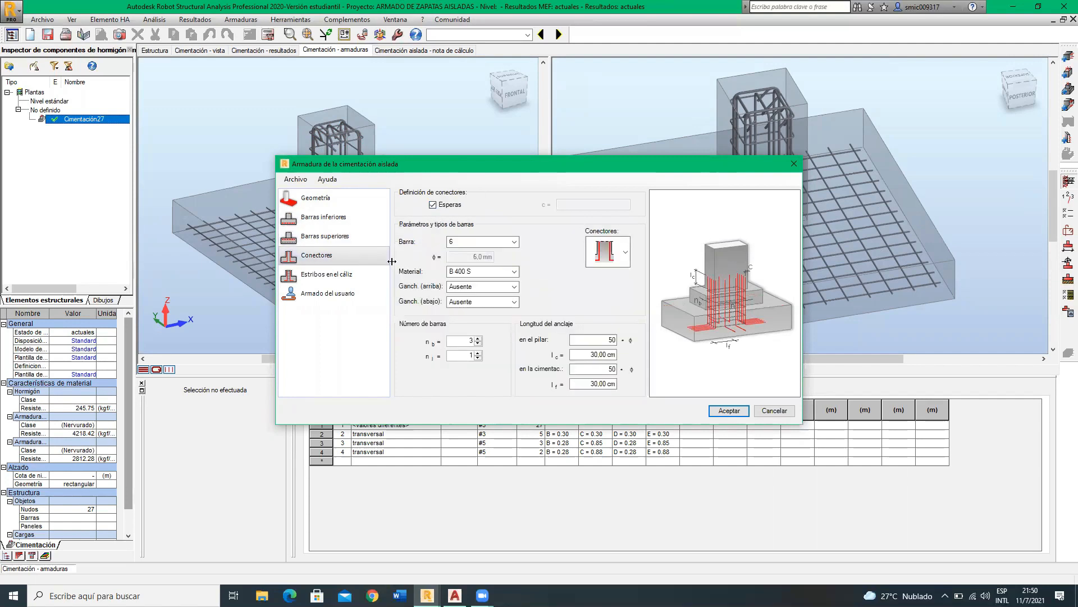
{"action": "left_click", "coordinate": [356, 277]}
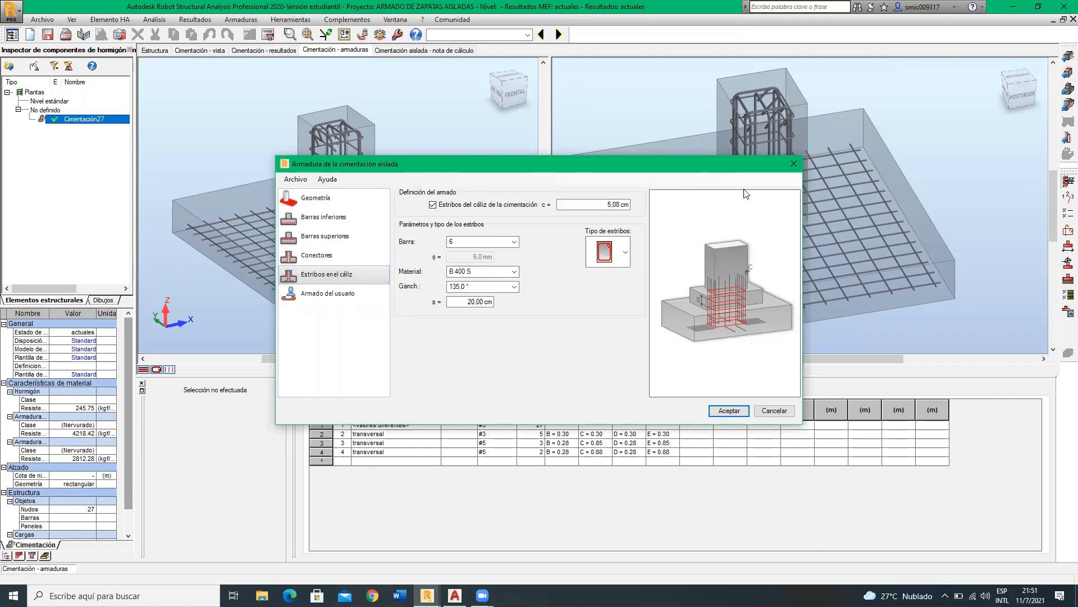
{"action": "left_click", "coordinate": [343, 293]}
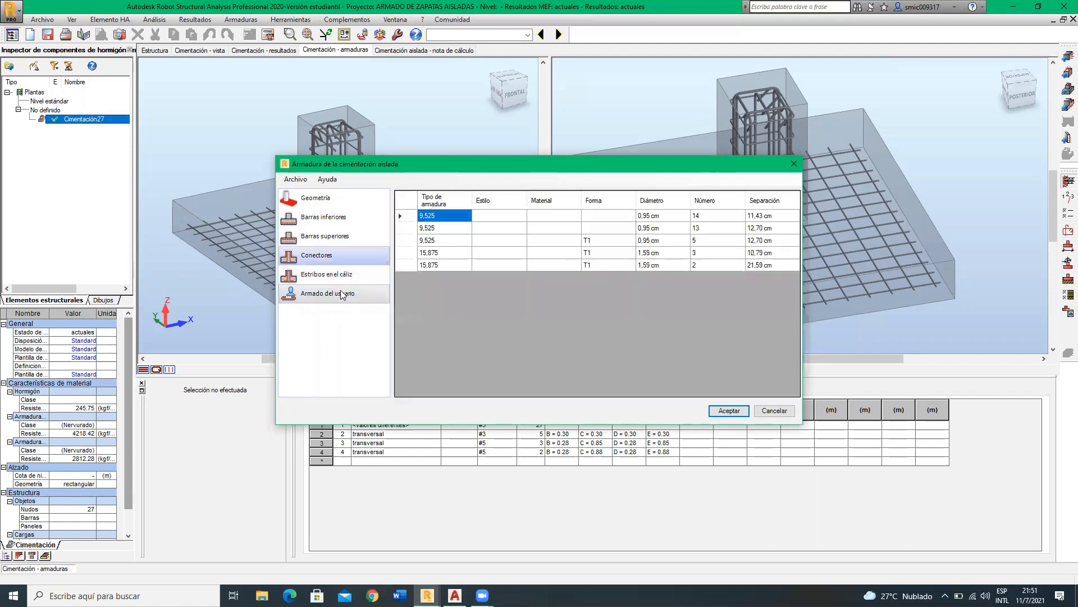
Step: Check the top bar and bottom bar settings in the isolated footing's reinforcement definition and accept it
{"action": "left_click", "coordinate": [341, 238]}
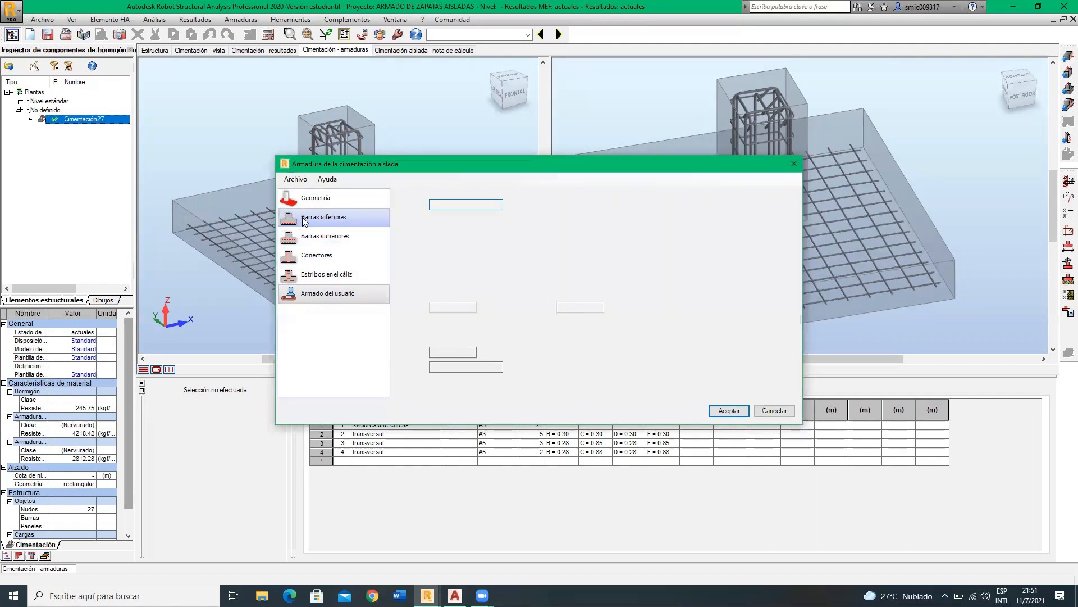
{"action": "left_click", "coordinate": [332, 217]}
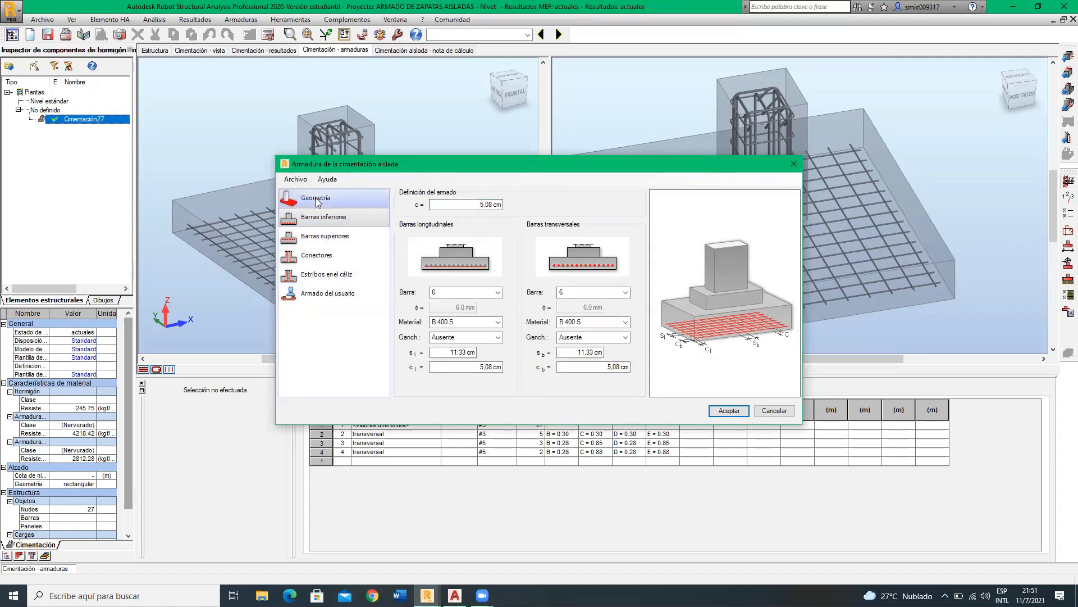
{"action": "left_click", "coordinate": [729, 410]}
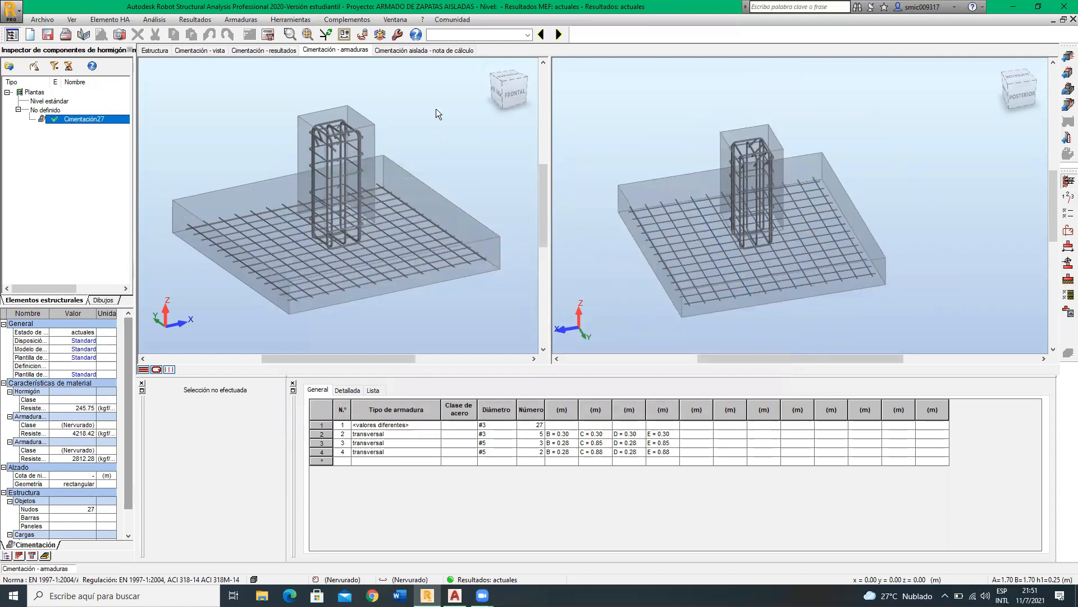
Step: Generate the execution drawing of Cimentación27 and examine its plan, sections X-X and Y-Y, and reinforcement table
{"action": "left_click", "coordinate": [1063, 318]}
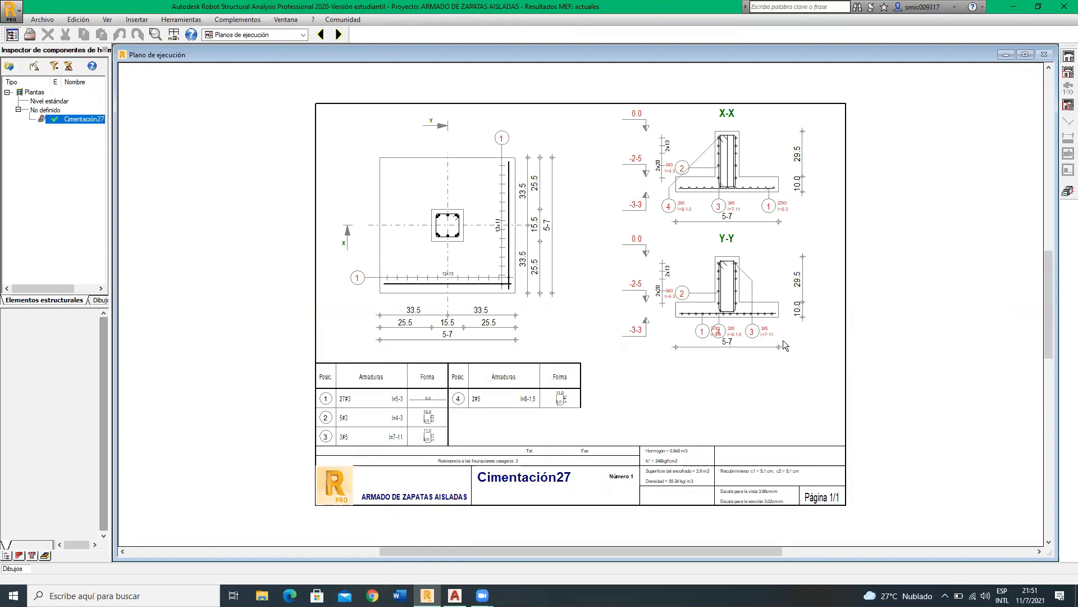
{"action": "scroll", "coordinate": [405, 261], "scroll_direction": "up", "scroll_amount": 2}
{"action": "scroll", "coordinate": [359, 409], "scroll_direction": "down", "scroll_amount": 2}
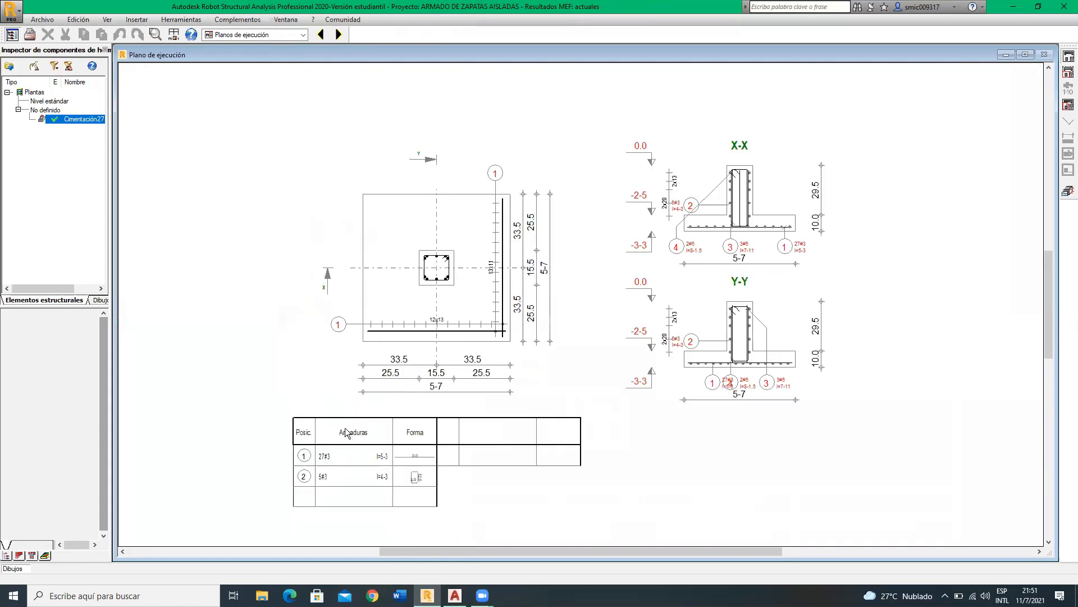
{"action": "scroll", "coordinate": [345, 433], "scroll_direction": "up", "scroll_amount": 2}
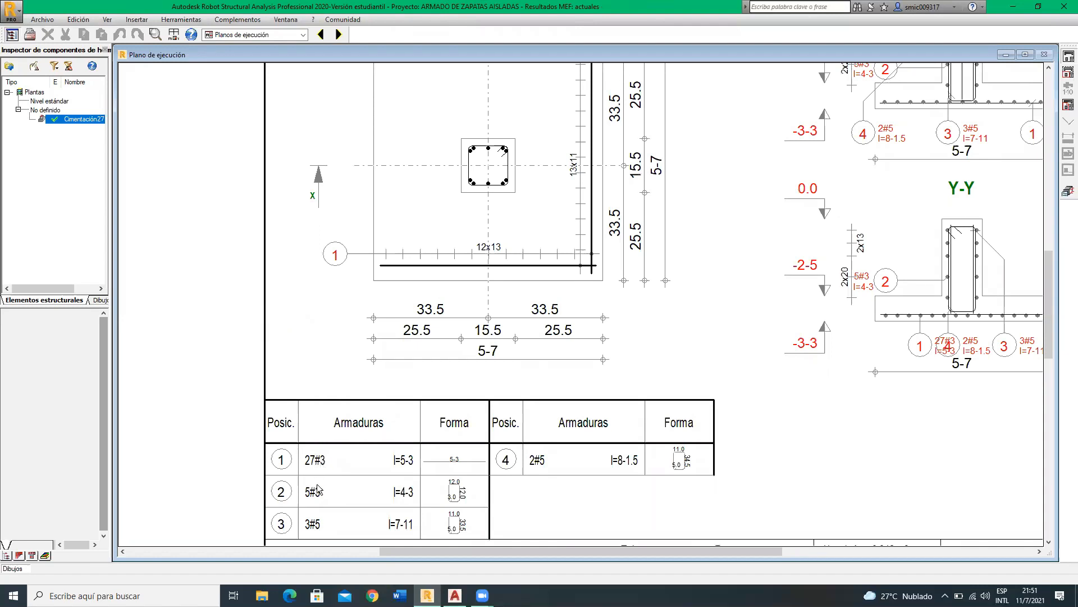
{"action": "scroll", "coordinate": [318, 489], "scroll_direction": "down", "scroll_amount": 1}
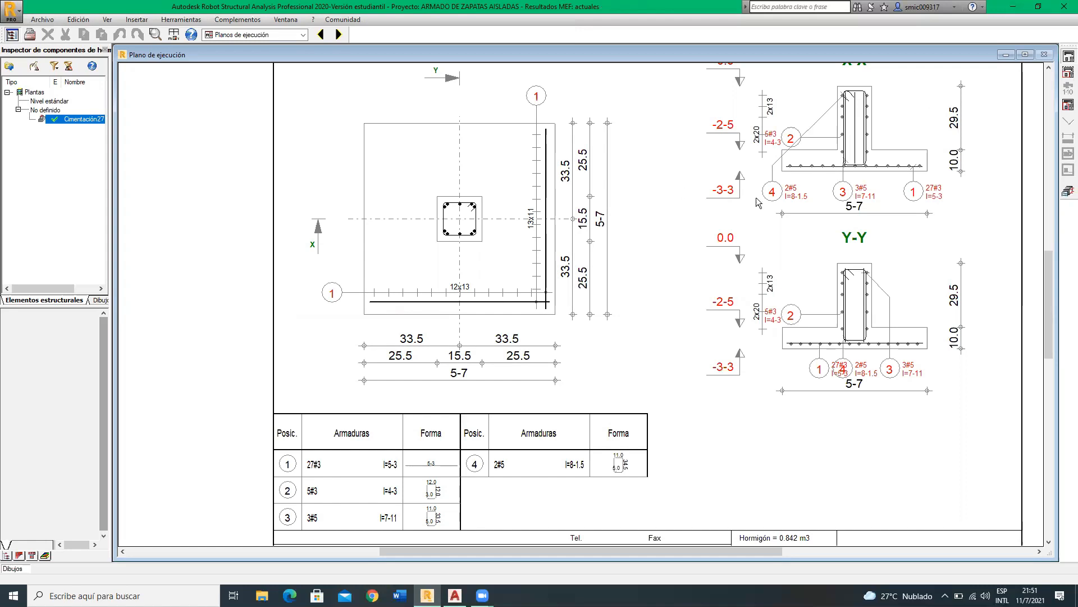
{"action": "scroll", "coordinate": [472, 230], "scroll_direction": "down", "scroll_amount": 2}
{"action": "scroll", "coordinate": [702, 245], "scroll_direction": "up", "scroll_amount": 3}
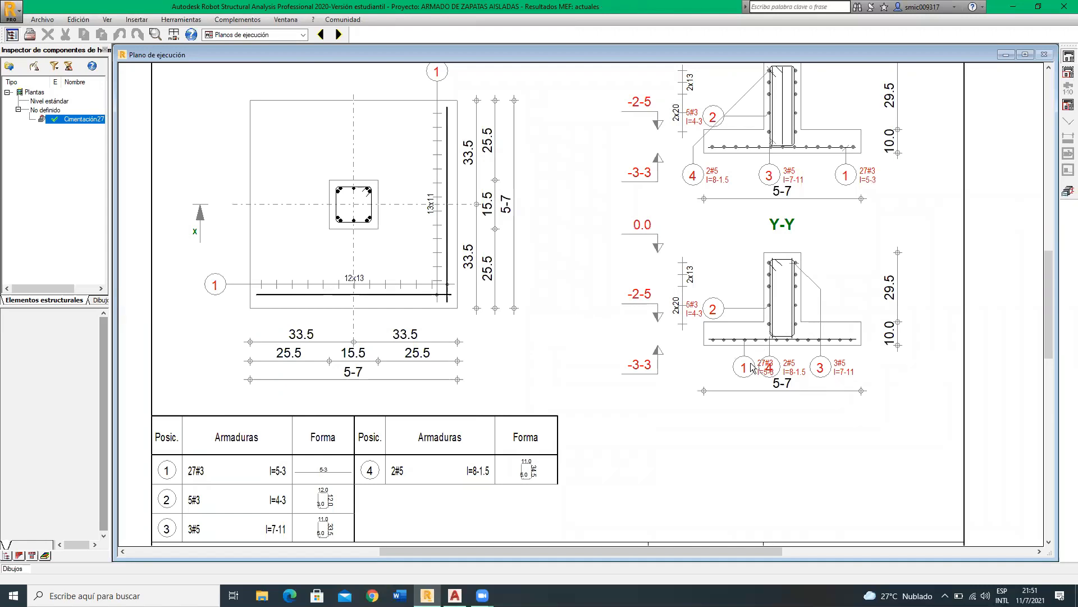
{"action": "scroll", "coordinate": [730, 344], "scroll_direction": "down", "scroll_amount": 1}
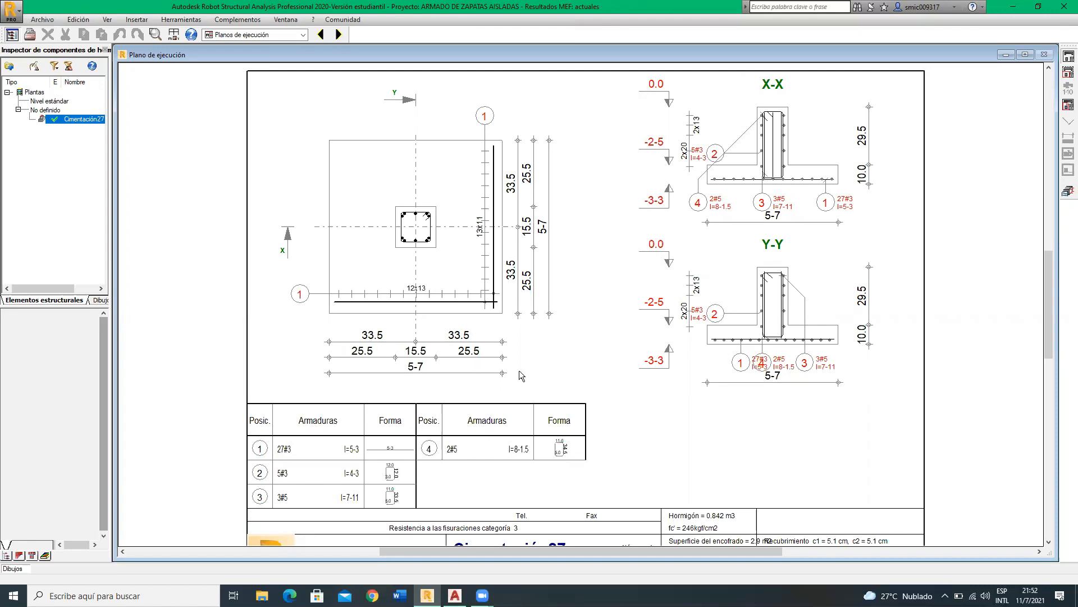
{"action": "scroll", "coordinate": [448, 299], "scroll_direction": "down", "scroll_amount": 1}
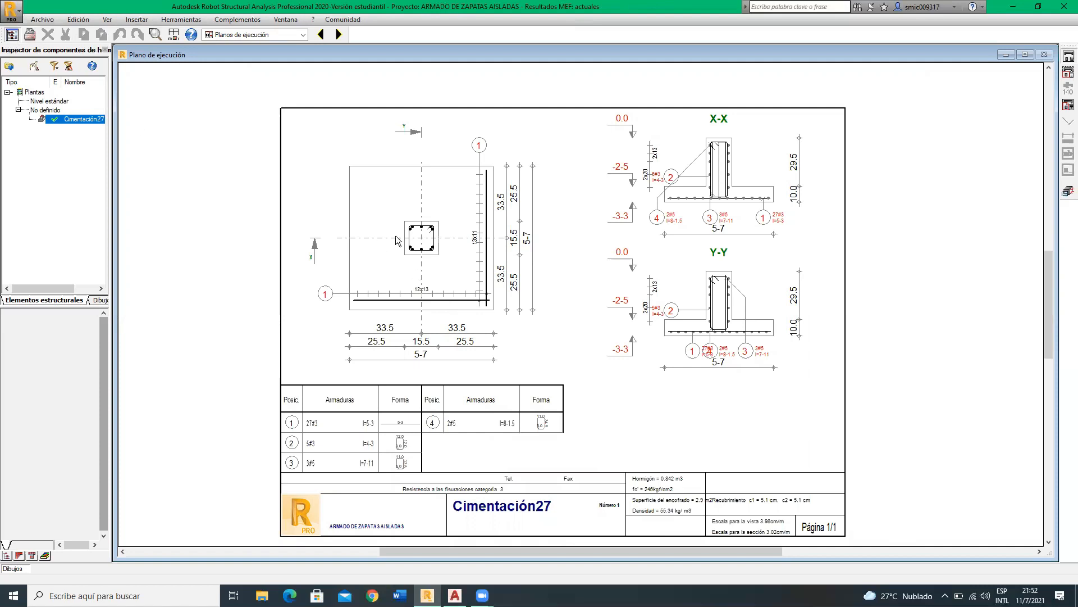
Step: Save the execution drawing to the desktop as a DXF file named cimentacion27
{"action": "left_click", "coordinate": [40, 20]}
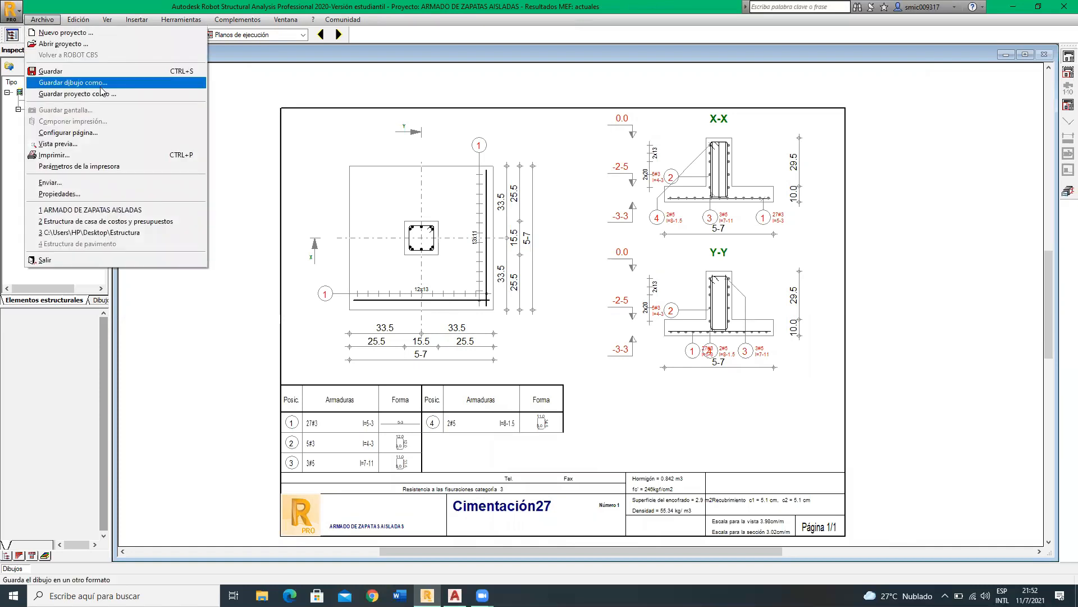
{"action": "left_click", "coordinate": [89, 84]}
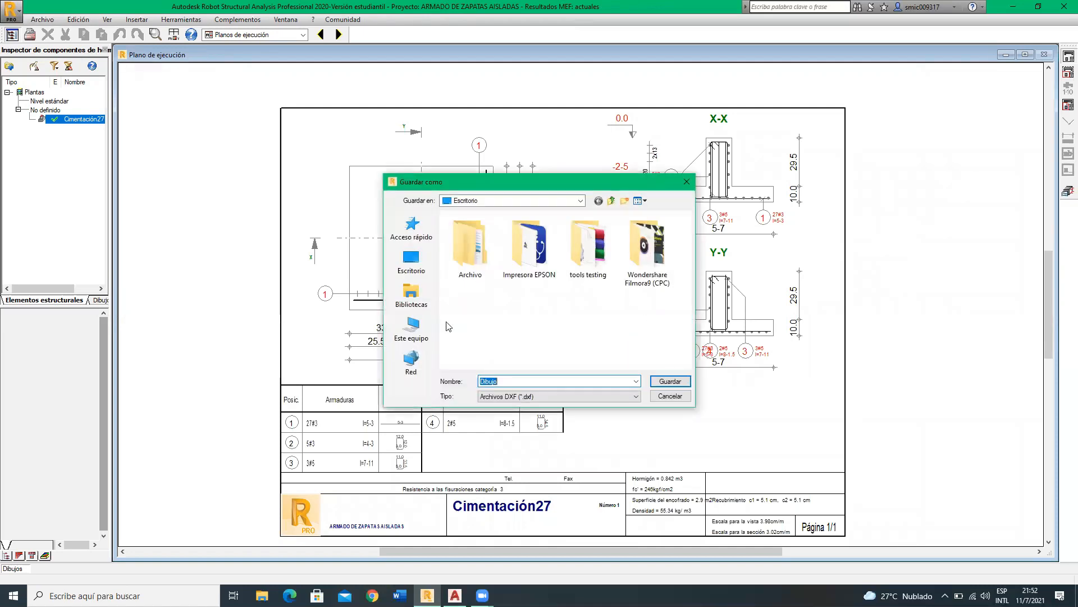
{"action": "left_click", "coordinate": [412, 259]}
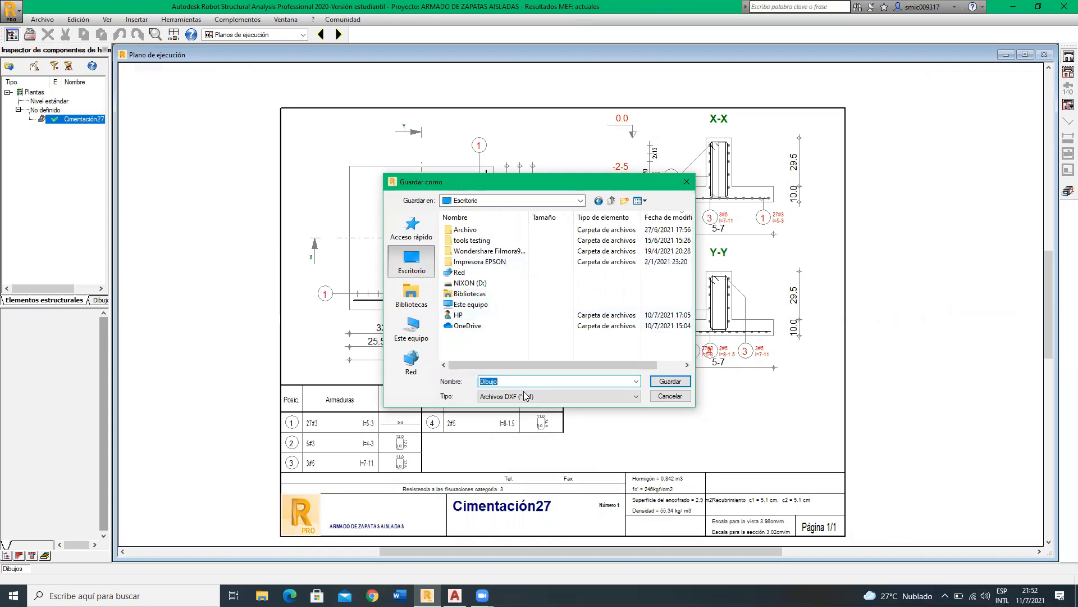
{"action": "left_click", "coordinate": [503, 382]}
{"action": "double_click", "coordinate": [502, 382]}
{"action": "key", "text": "BackSpace"}
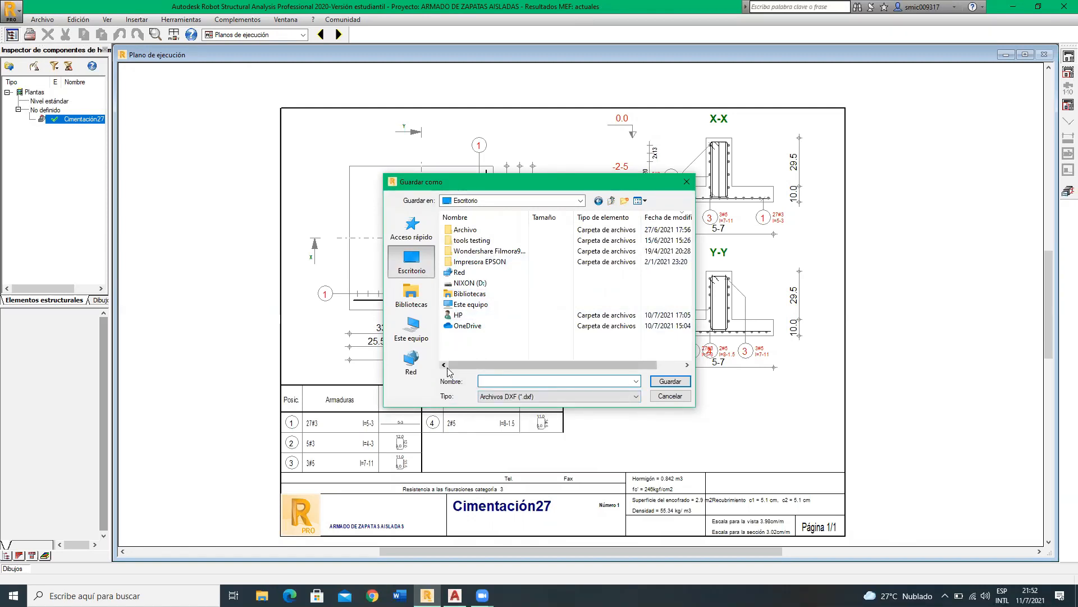
{"action": "type", "text": "cimentacion27"}
{"action": "left_click", "coordinate": [559, 397]}
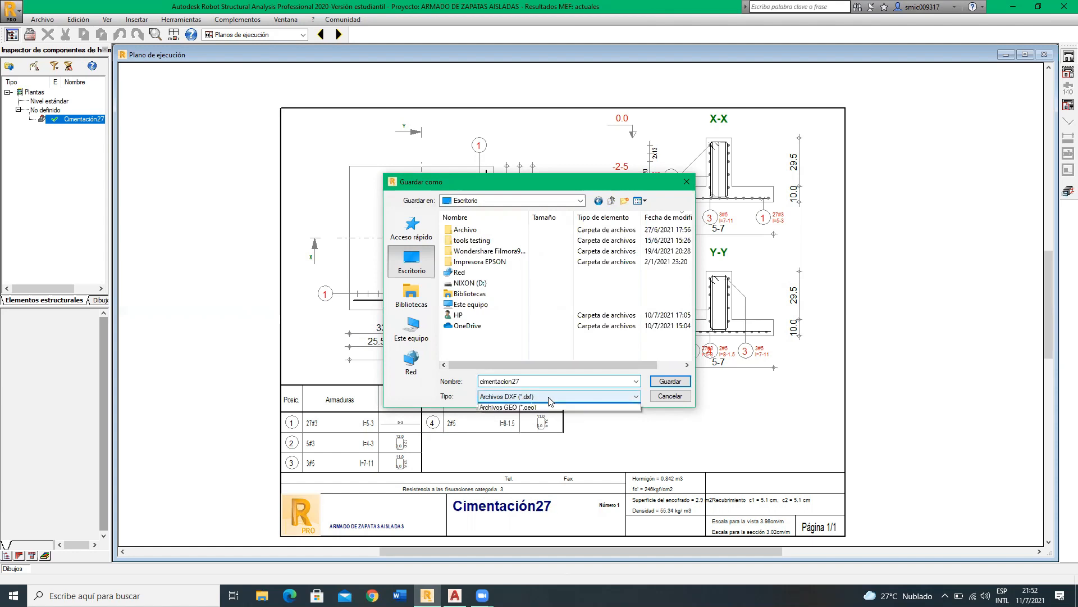
{"action": "left_click", "coordinate": [522, 407]}
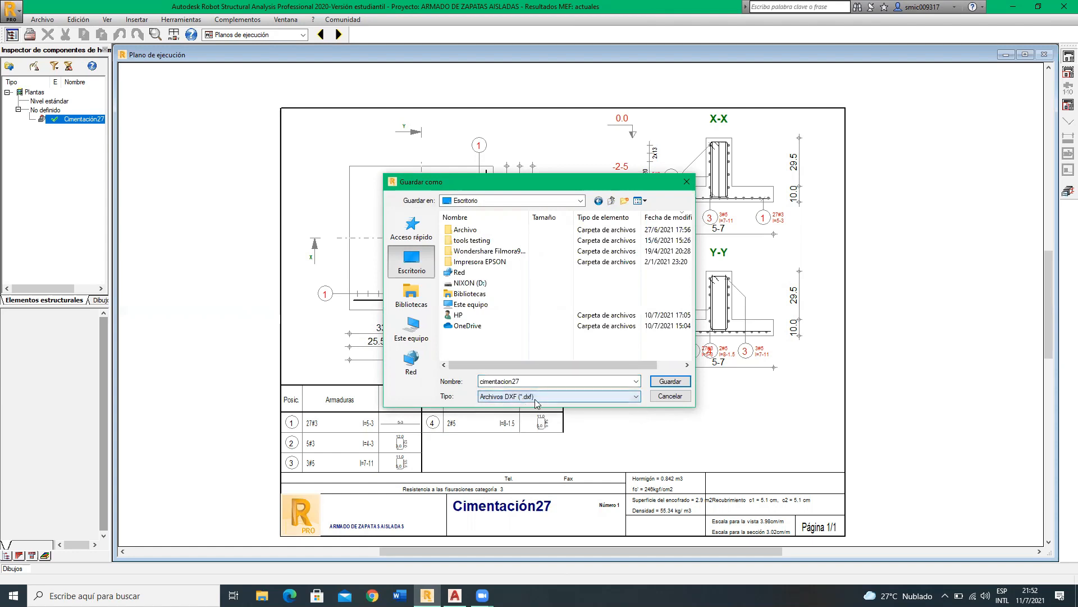
{"action": "left_click", "coordinate": [660, 384]}
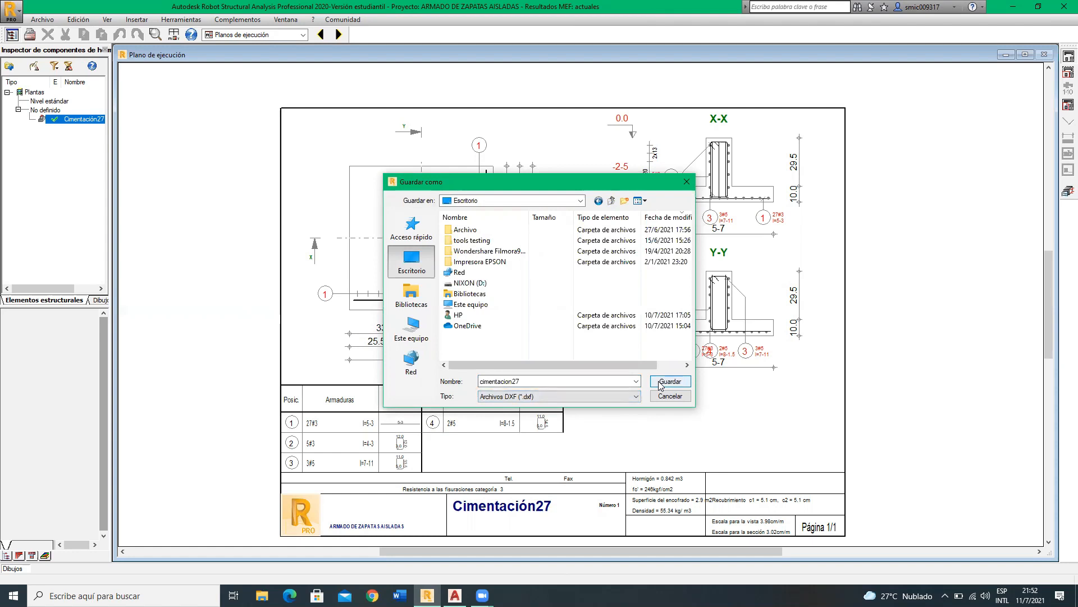
{"action": "left_click", "coordinate": [660, 385]}
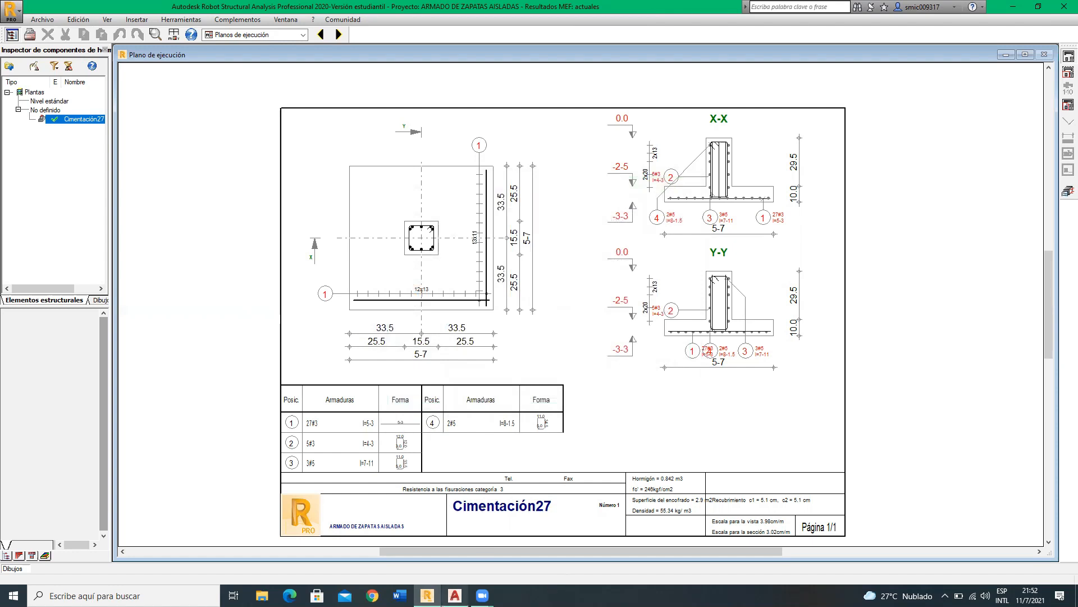
Step: Switch to AutoCAD and open the DXF file cimentacion27 from the desktop
{"action": "left_click", "coordinate": [455, 594]}
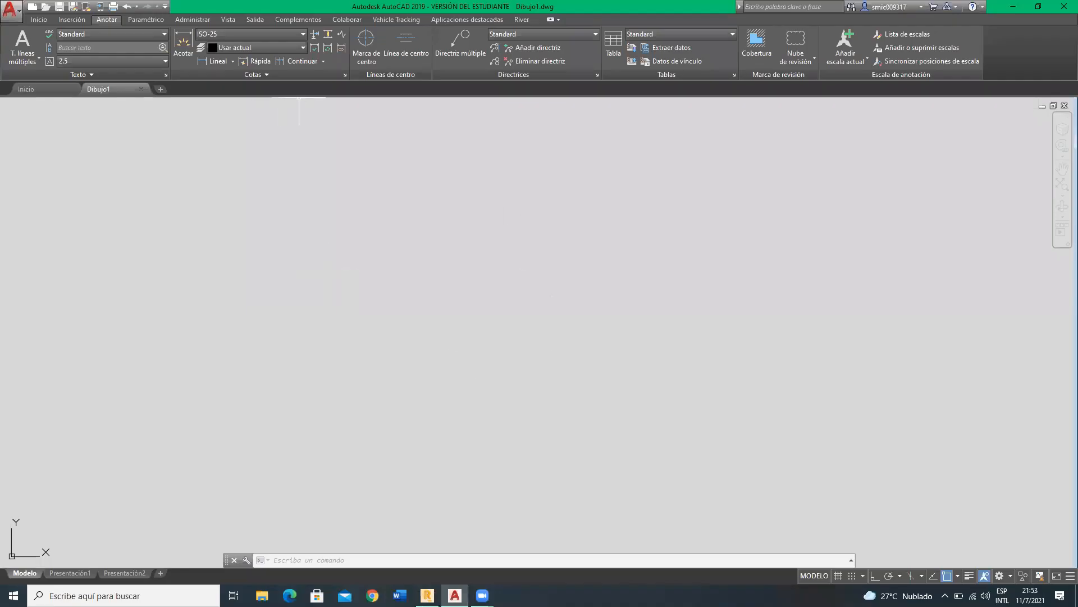
{"action": "left_click", "coordinate": [14, 17]}
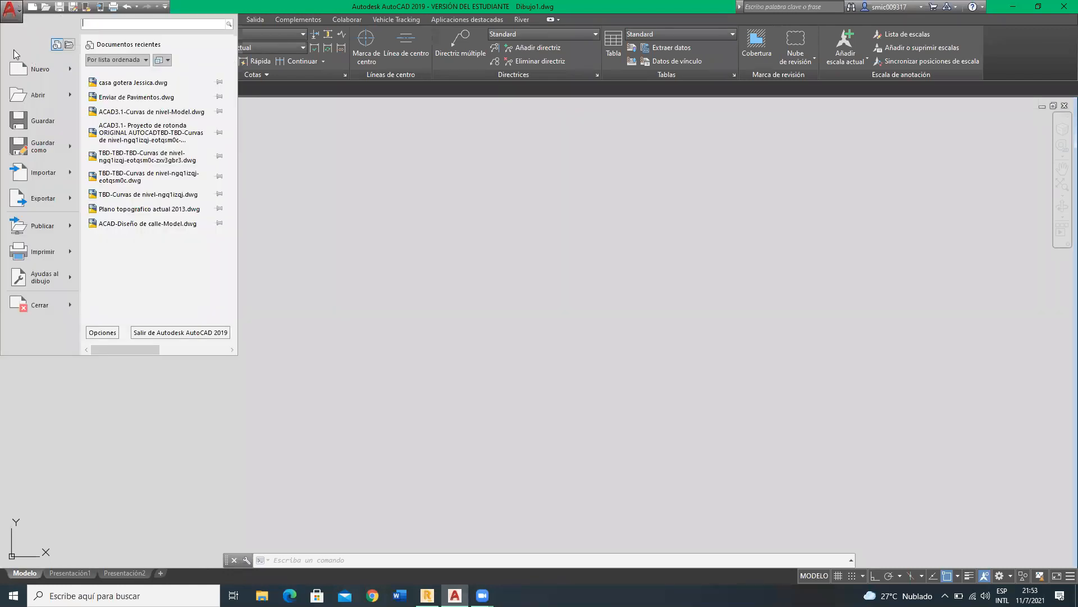
{"action": "left_click", "coordinate": [38, 97]}
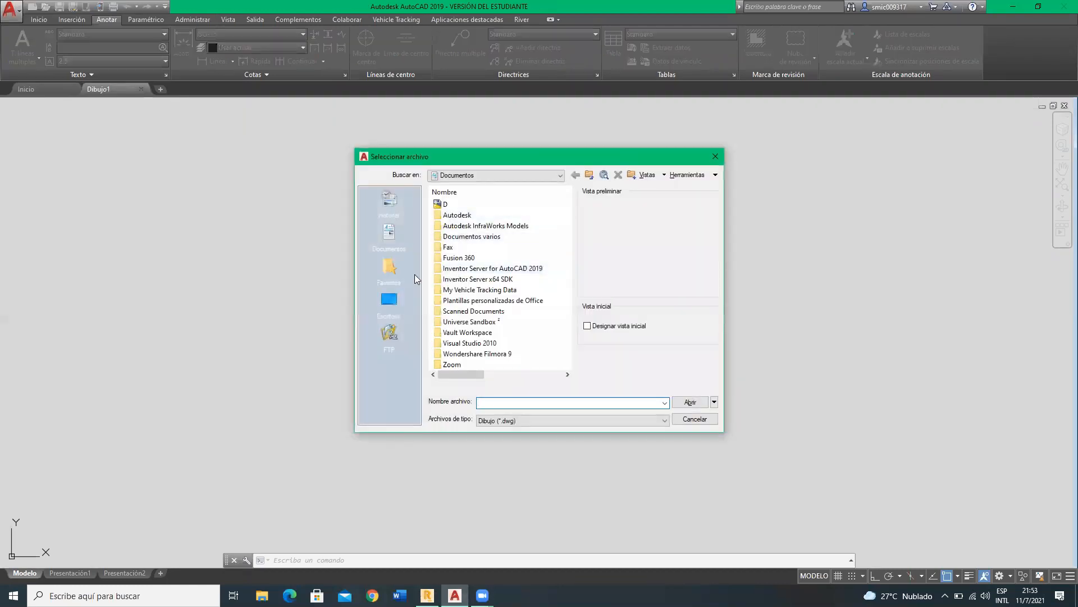
{"action": "left_click", "coordinate": [390, 303]}
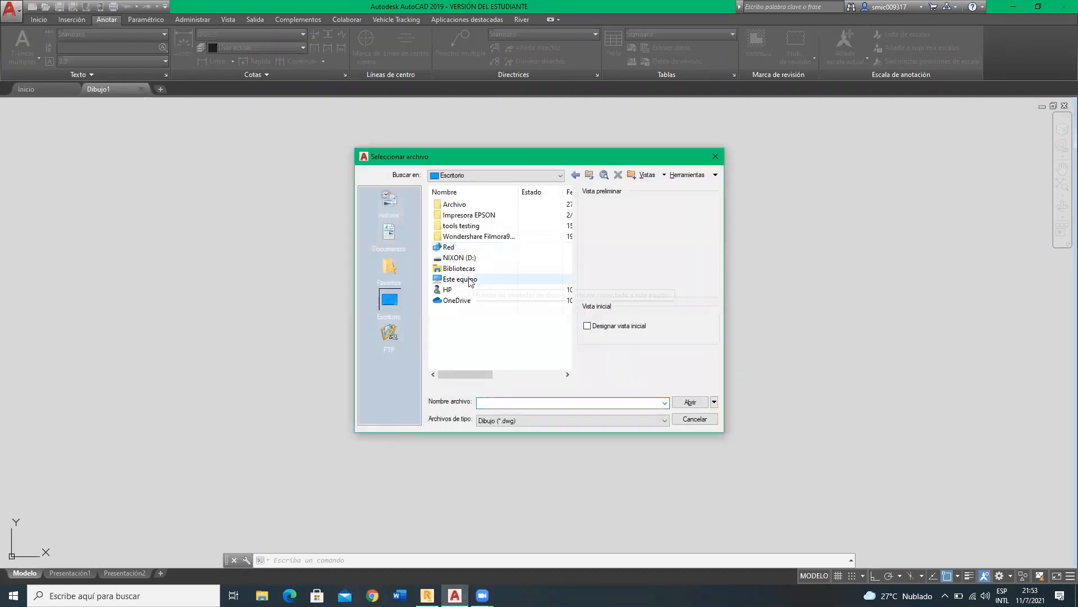
{"action": "left_click", "coordinate": [472, 176]}
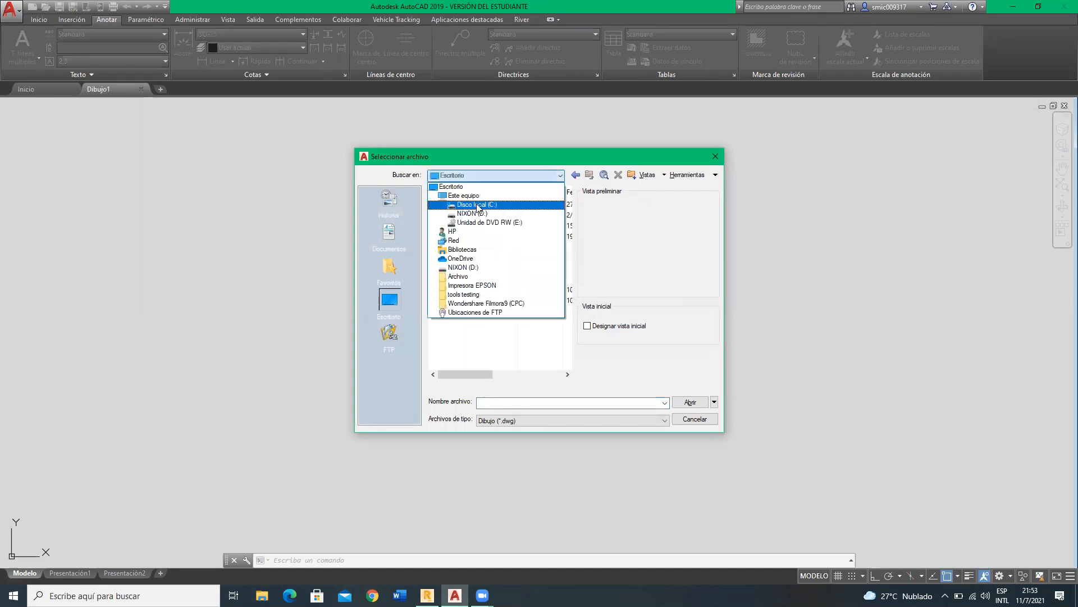
{"action": "left_click", "coordinate": [466, 195]}
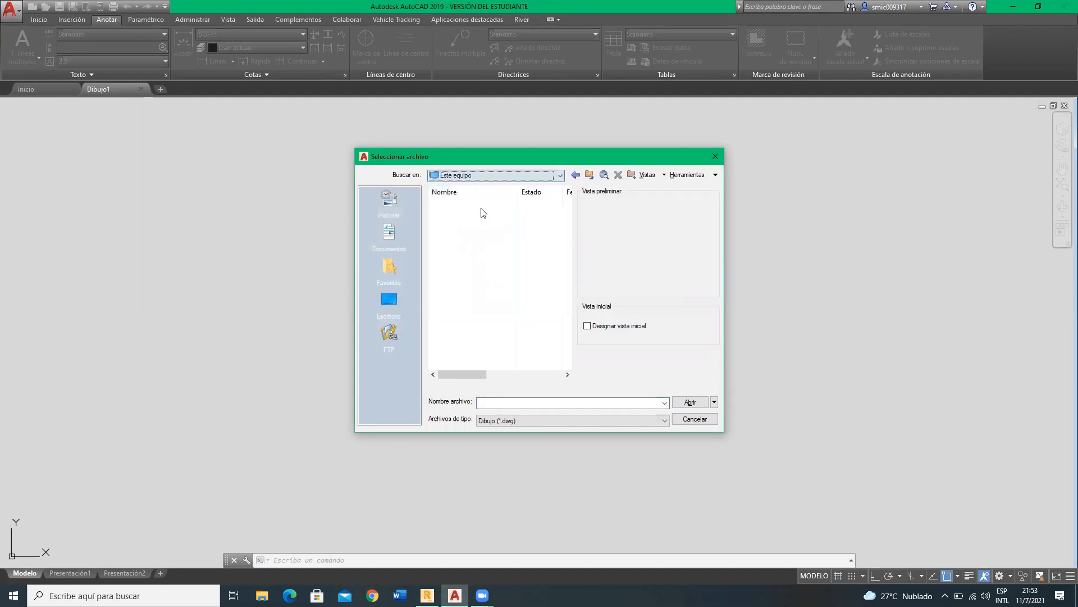
{"action": "left_click", "coordinate": [397, 305]}
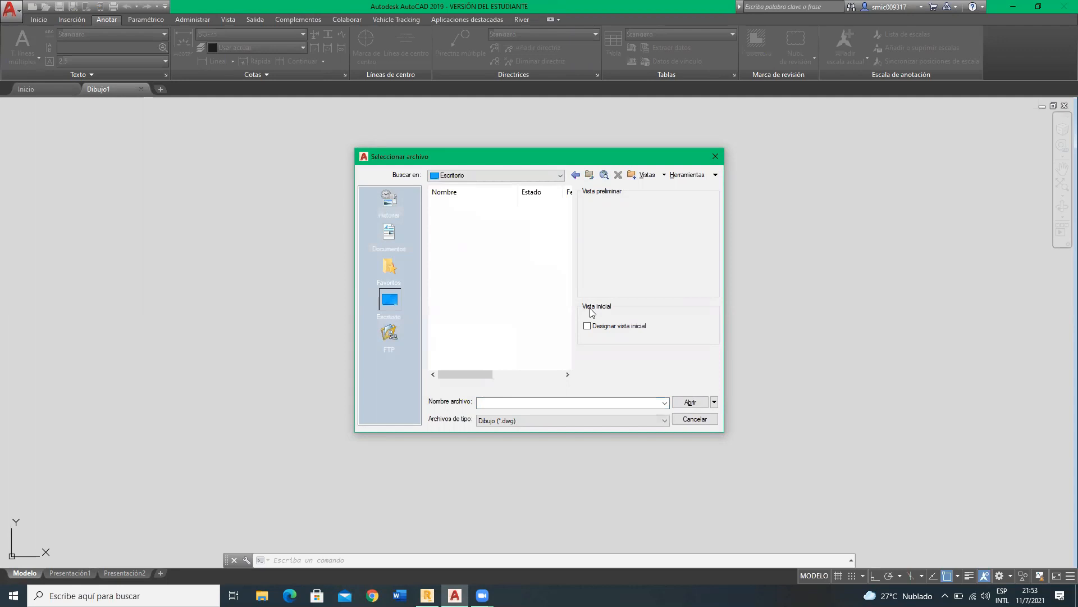
{"action": "left_click", "coordinate": [528, 422]}
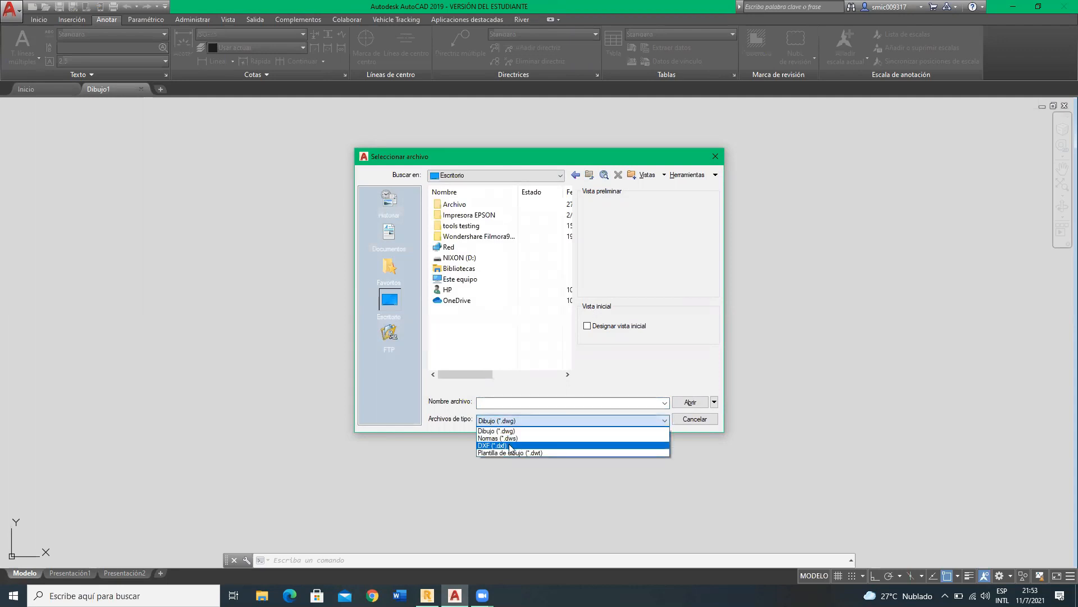
{"action": "left_click", "coordinate": [497, 438]}
{"action": "left_click", "coordinate": [465, 204]}
{"action": "left_click", "coordinate": [688, 409]}
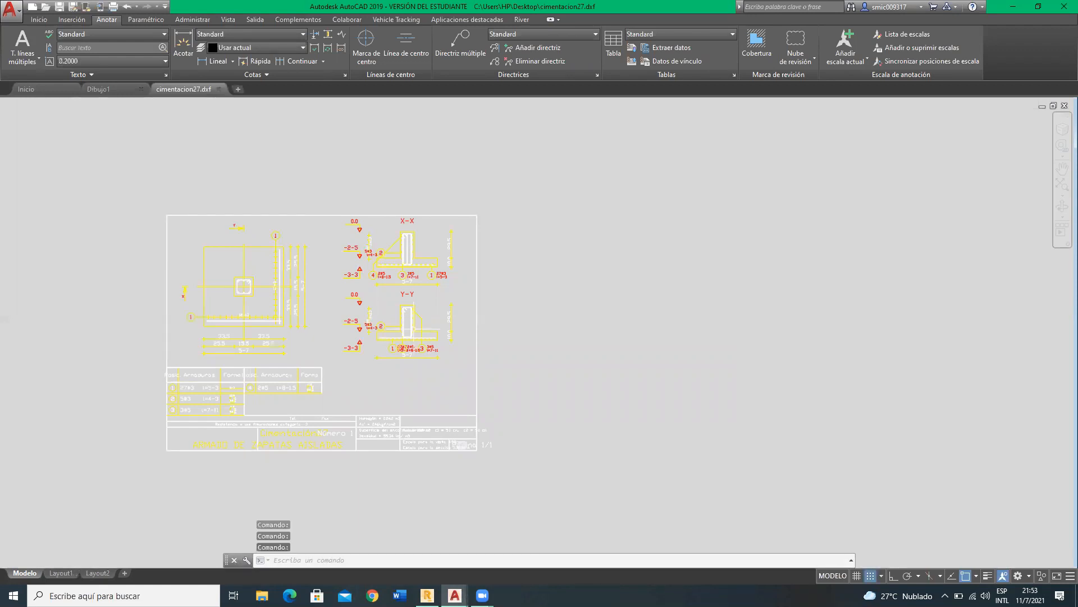
Step: Inspect the pedestal in the footing plan by selecting one edge of its outline, and clear the selection
{"action": "scroll", "coordinate": [234, 292], "scroll_direction": "up", "scroll_amount": 8}
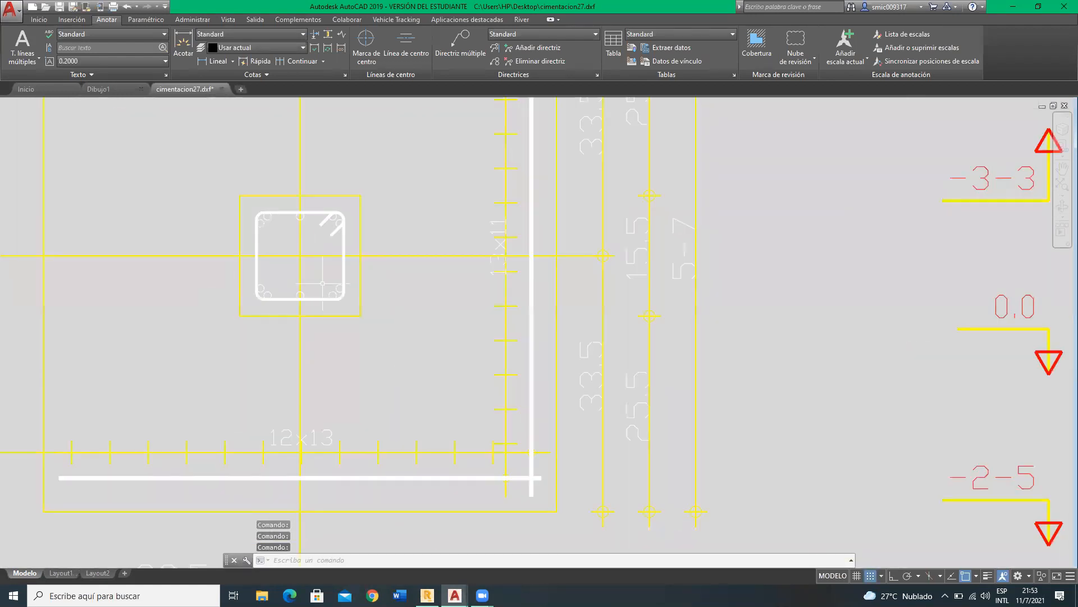
{"action": "left_click", "coordinate": [365, 219]}
{"action": "left_click", "coordinate": [357, 202]}
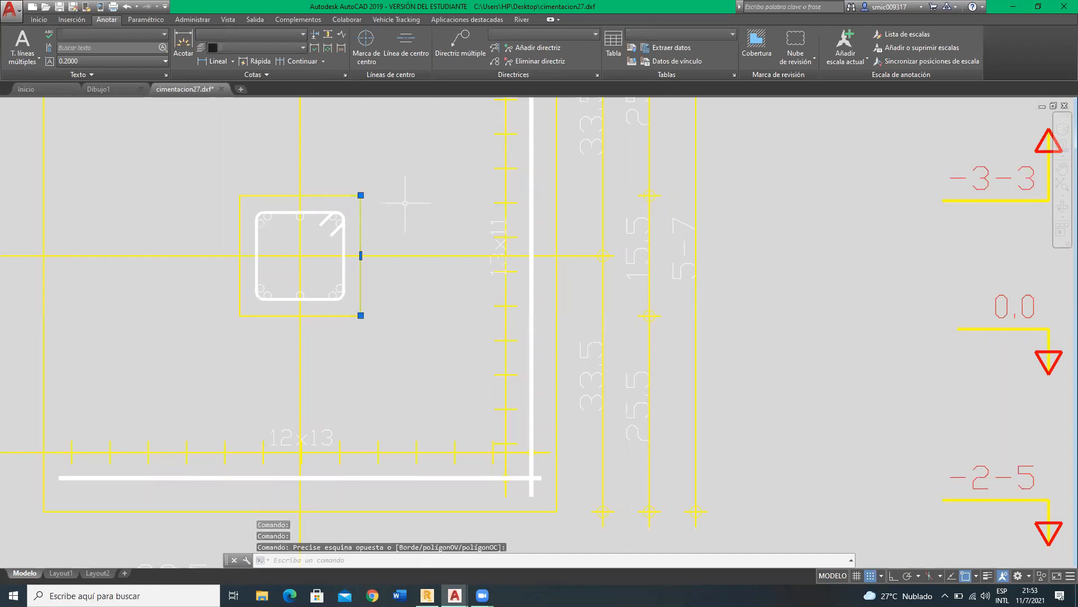
{"action": "key", "text": "Escape"}
Step: Open the bar length text of position 1 in the reinforcement table for editing, and cancel the text edit
{"action": "scroll", "coordinate": [564, 242], "scroll_direction": "down", "scroll_amount": 8}
{"action": "scroll", "coordinate": [506, 351], "scroll_direction": "up", "scroll_amount": 8}
{"action": "left_click", "coordinate": [410, 311]}
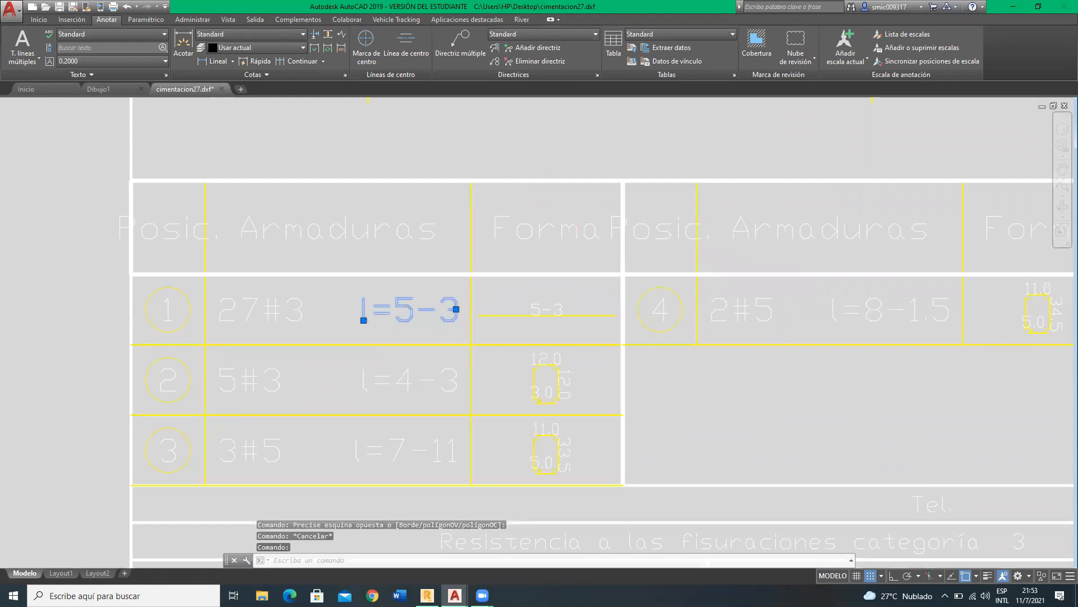
{"action": "double_click", "coordinate": [428, 310]}
{"action": "left_click", "coordinate": [338, 310]}
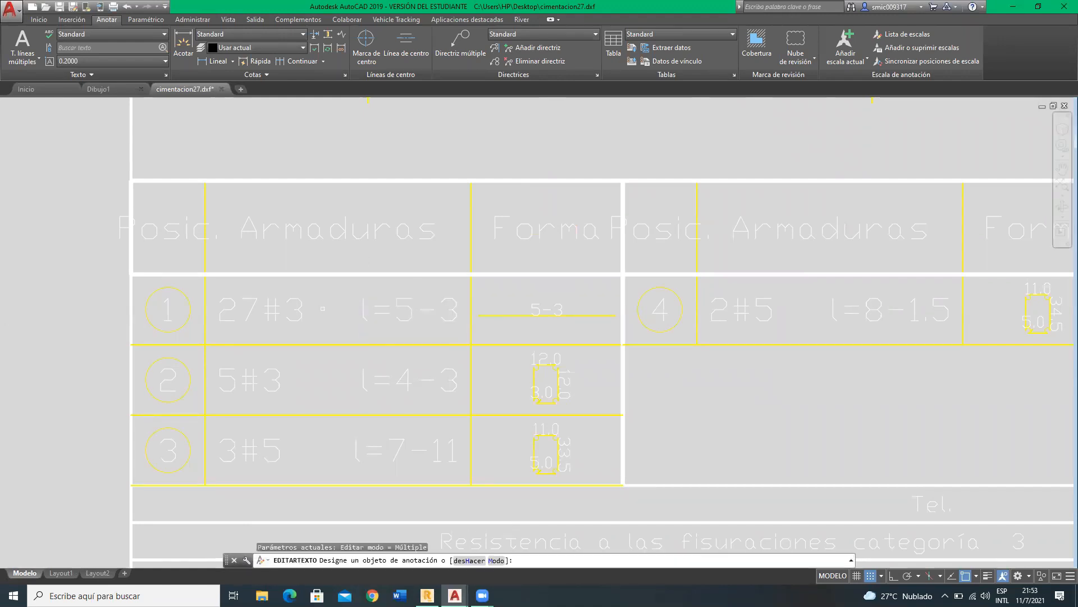
{"action": "key", "text": "Escape"}
Step: Set the colour of all objects in the footing drawing to PorCapa, and clear the selection
{"action": "scroll", "coordinate": [318, 306], "scroll_direction": "down", "scroll_amount": 6}
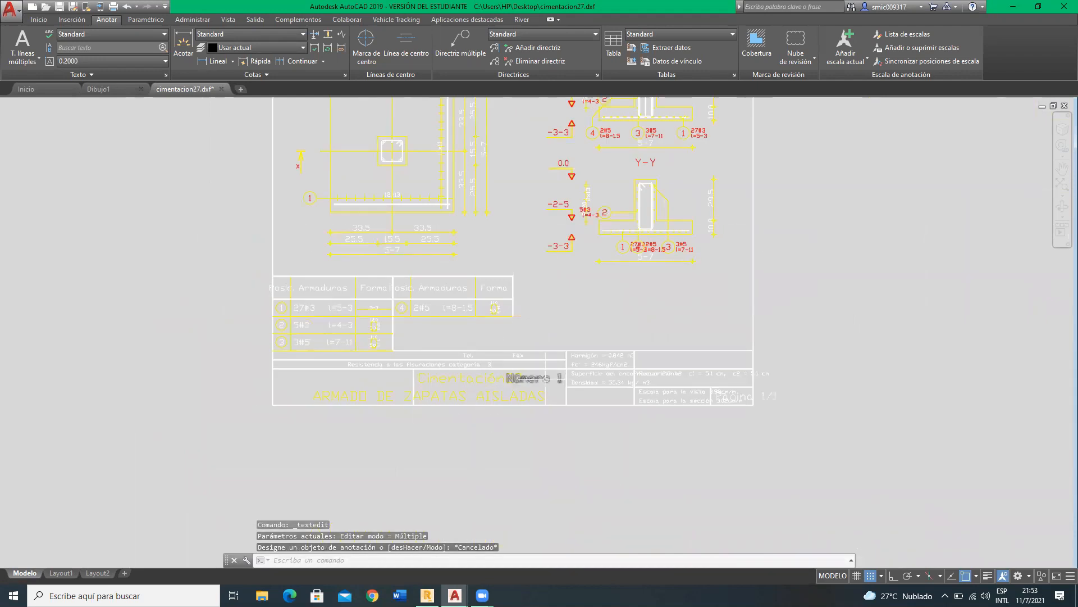
{"action": "scroll", "coordinate": [506, 393], "scroll_direction": "up", "scroll_amount": 6}
{"action": "scroll", "coordinate": [572, 381], "scroll_direction": "down", "scroll_amount": 10}
{"action": "scroll", "coordinate": [572, 381], "scroll_direction": "up", "scroll_amount": 6}
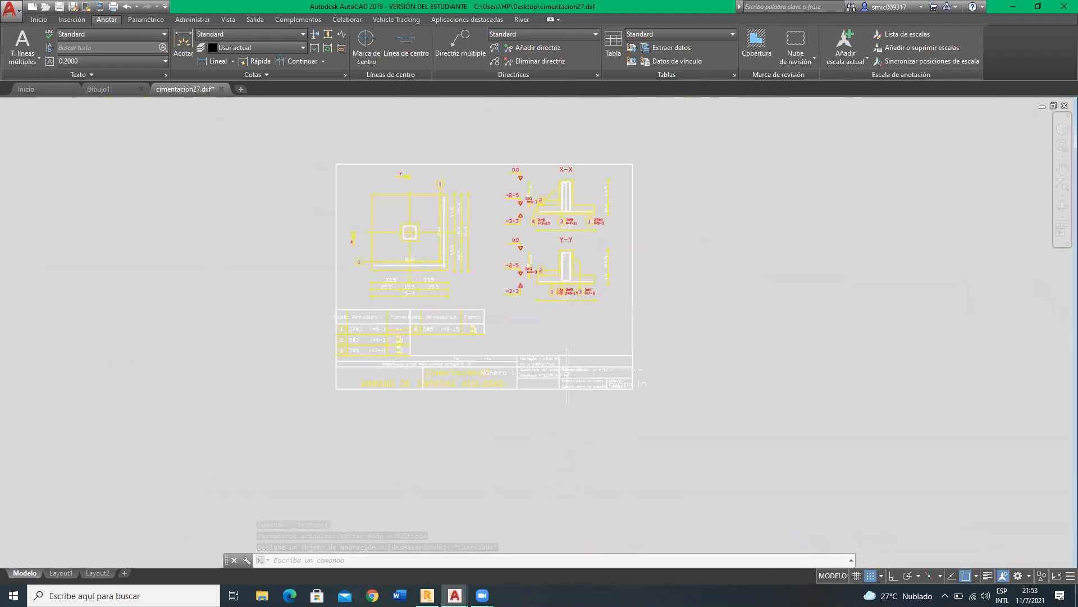
{"action": "scroll", "coordinate": [477, 388], "scroll_direction": "down", "scroll_amount": 4}
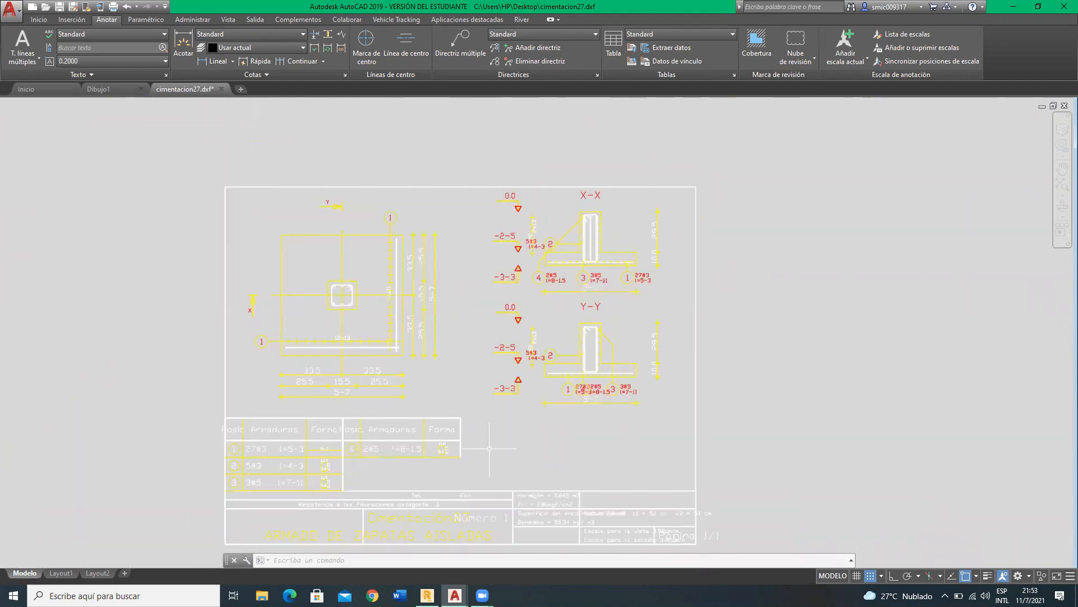
{"action": "mouse_move", "coordinate": [166, 209]}
{"action": "left_mouse_down"}
{"action": "mouse_move", "coordinate": [585, 216]}
{"action": "mouse_move", "coordinate": [775, 429]}
{"action": "mouse_move", "coordinate": [631, 513]}
{"action": "mouse_move", "coordinate": [263, 517]}
{"action": "mouse_move", "coordinate": [248, 509]}
{"action": "left_mouse_up"}
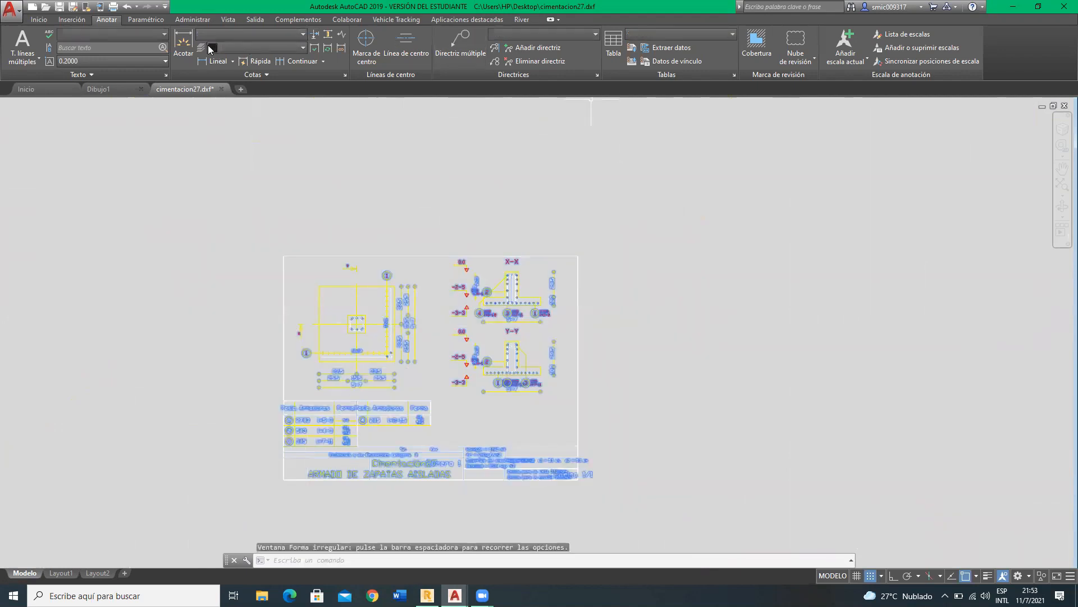
{"action": "left_click", "coordinate": [41, 20]}
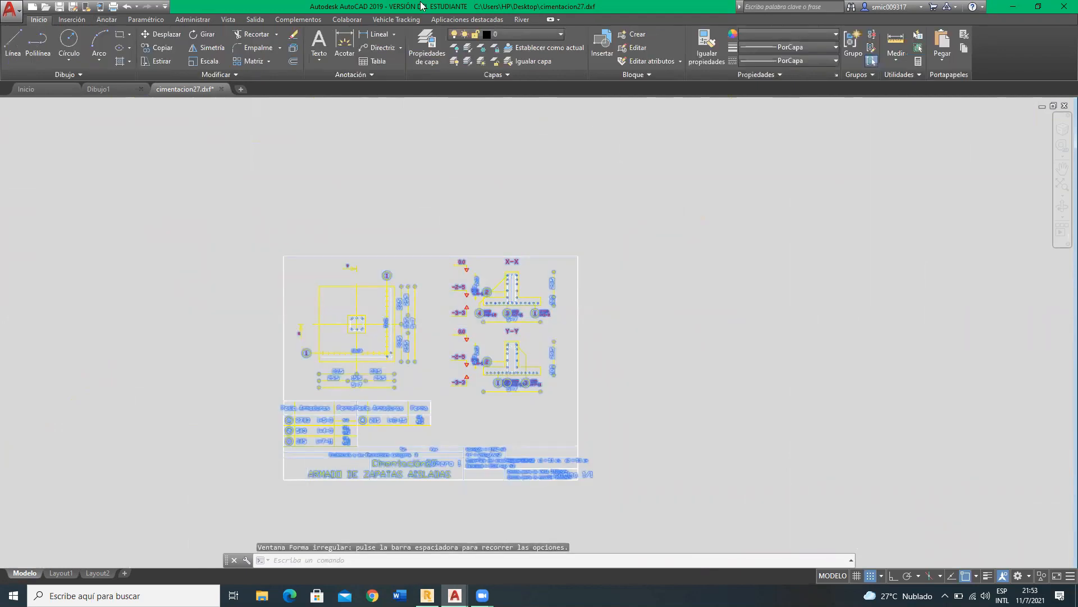
{"action": "left_click", "coordinate": [756, 41]}
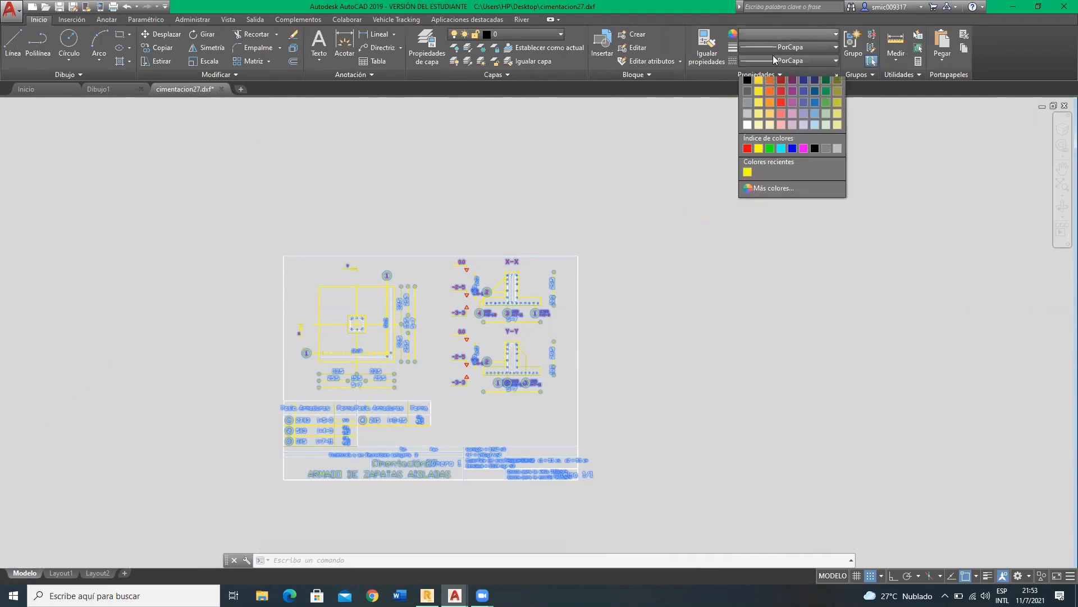
{"action": "left_click", "coordinate": [765, 44]}
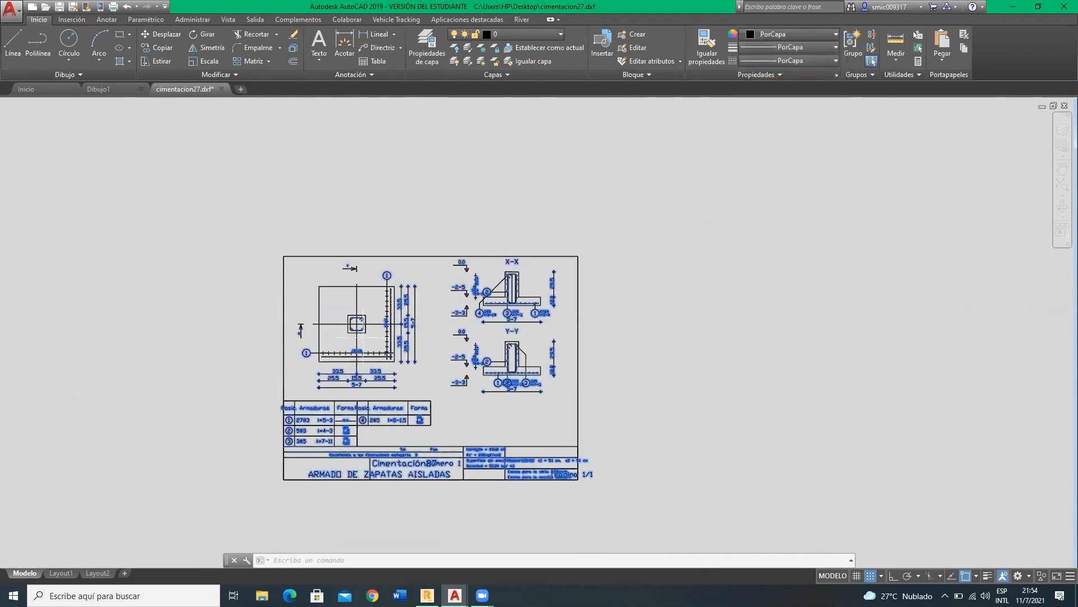
{"action": "scroll", "coordinate": [365, 336], "scroll_direction": "up", "scroll_amount": 2}
{"action": "key", "text": "Escape"}
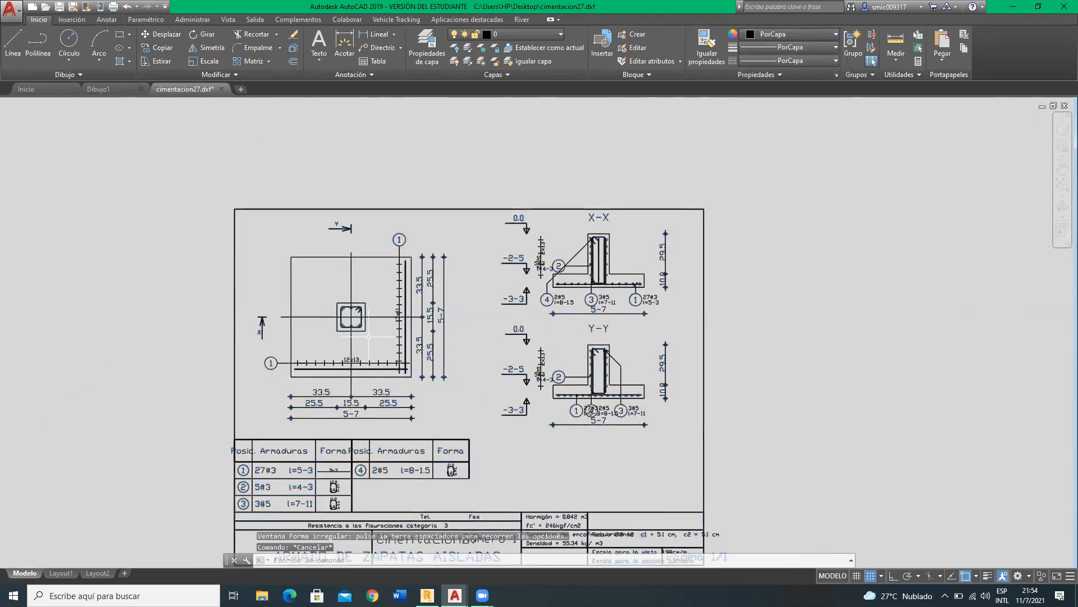
Step: Inspect the vertical reinforcement bar beside the 13x11 spacing line in the footing plan, and cancel the selection
{"action": "scroll", "coordinate": [407, 306], "scroll_direction": "up", "scroll_amount": 5}
{"action": "scroll", "coordinate": [396, 256], "scroll_direction": "down", "scroll_amount": 3}
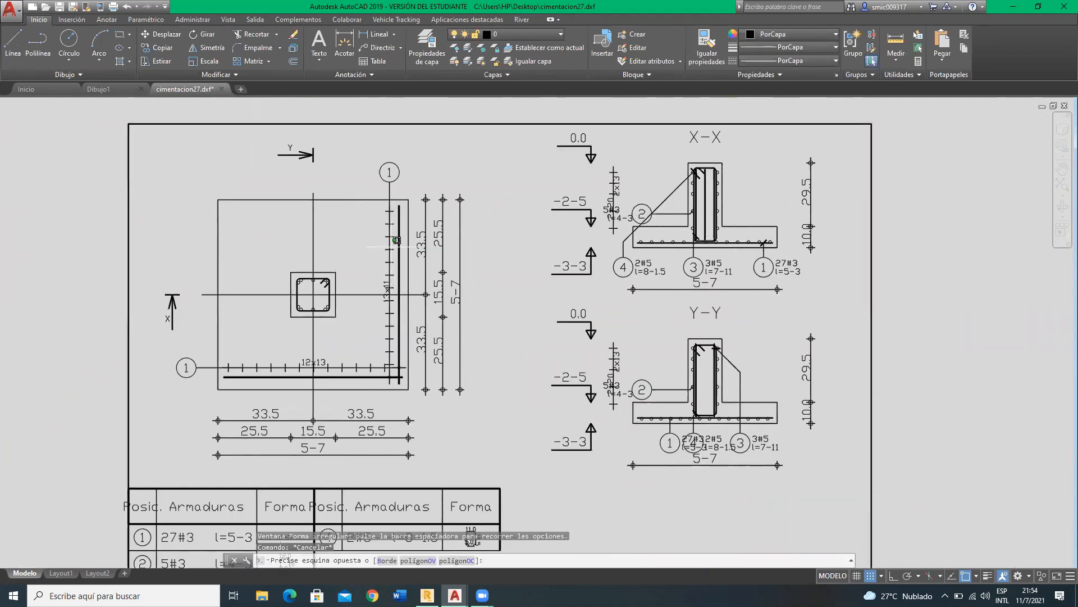
{"action": "left_click", "coordinate": [392, 249]}
{"action": "scroll", "coordinate": [393, 247], "scroll_direction": "up", "scroll_amount": 4}
{"action": "key", "text": "Escape"}
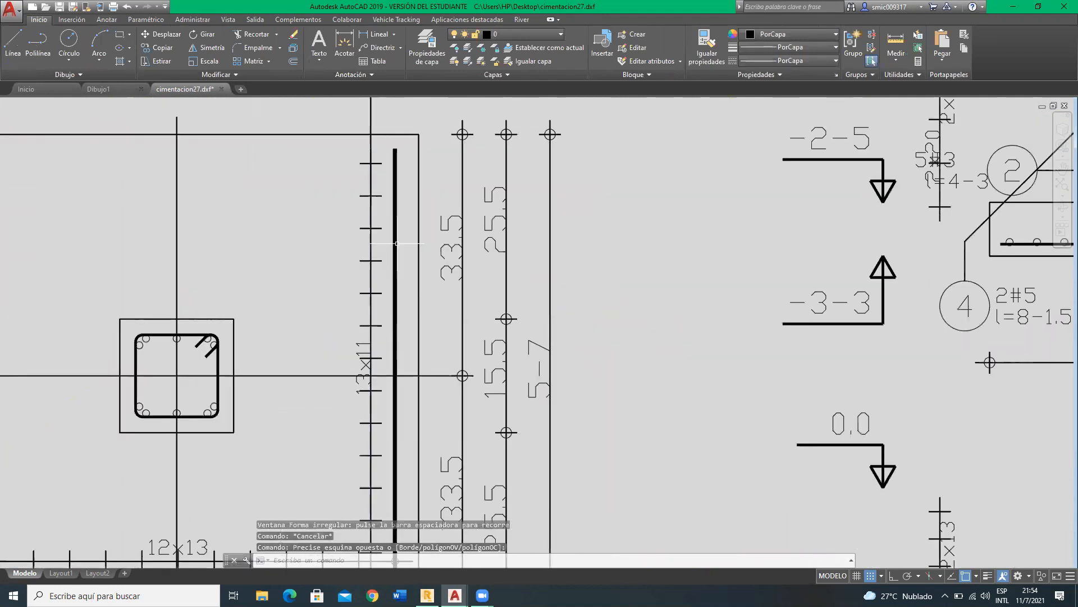
Step: Inspect section X-X by picking a bar circle at the pedestal and one in the footing mesh, clearing each selection
{"action": "scroll", "coordinate": [363, 250], "scroll_direction": "down", "scroll_amount": 4}
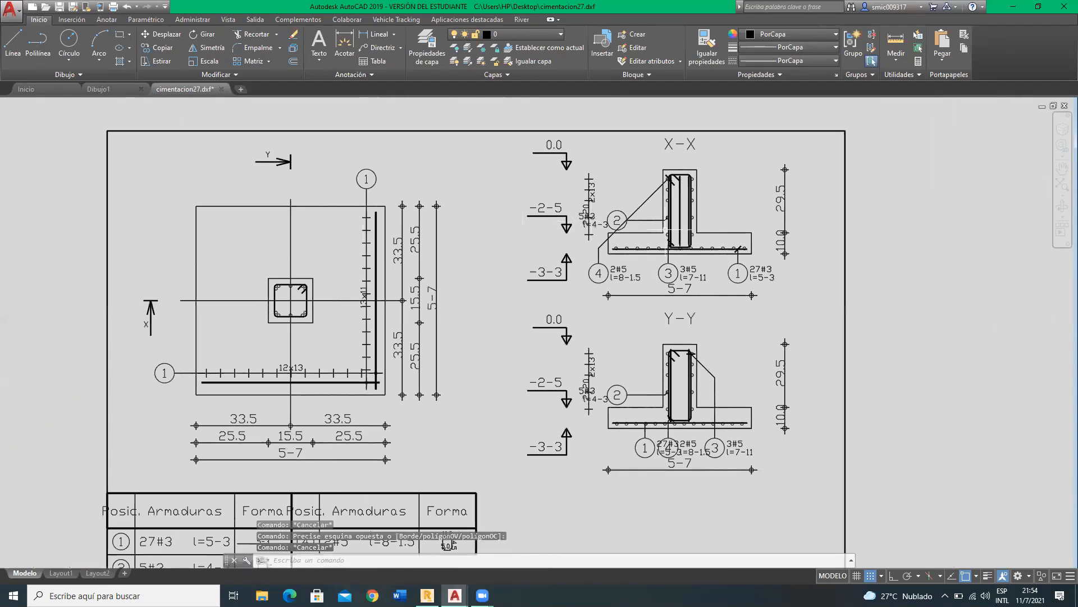
{"action": "scroll", "coordinate": [674, 230], "scroll_direction": "up", "scroll_amount": 6}
{"action": "left_click", "coordinate": [646, 175]}
{"action": "key", "text": "Escape"}
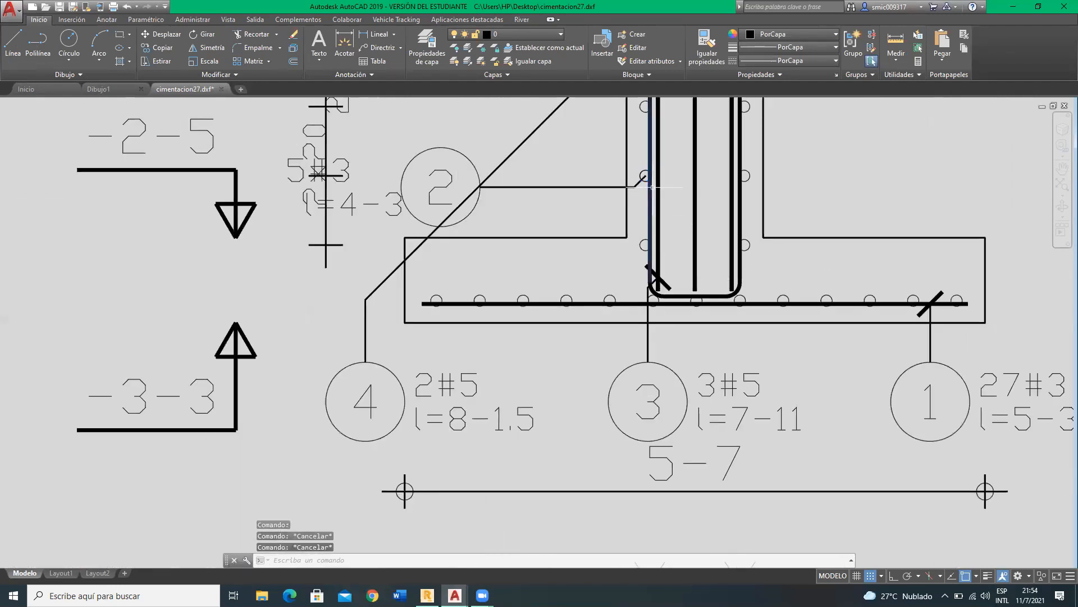
{"action": "scroll", "coordinate": [640, 236], "scroll_direction": "down", "scroll_amount": 5}
{"action": "scroll", "coordinate": [625, 275], "scroll_direction": "up", "scroll_amount": 5}
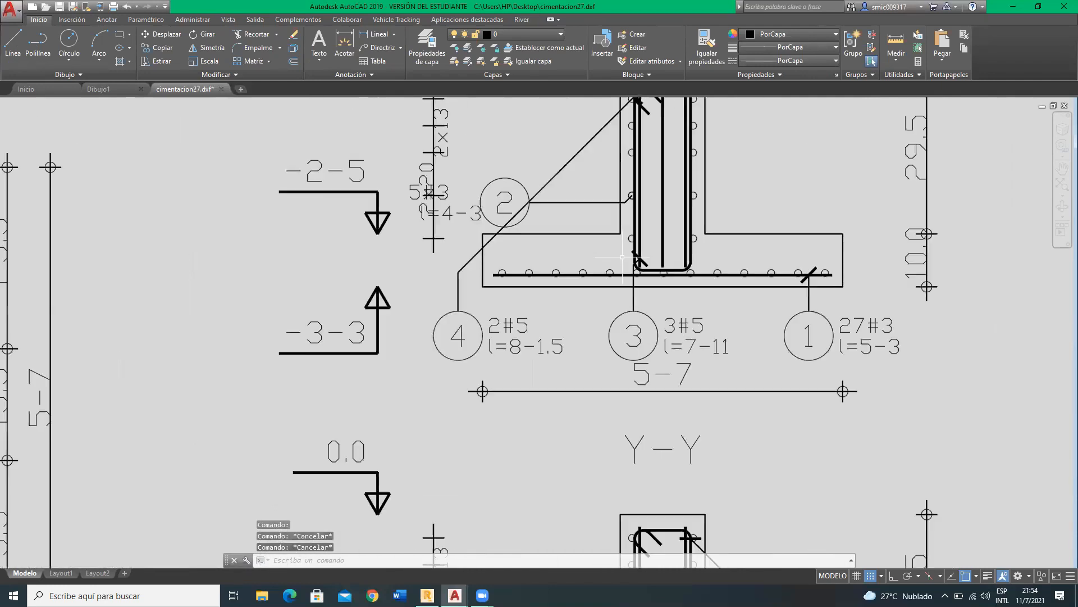
{"action": "left_click", "coordinate": [607, 275]}
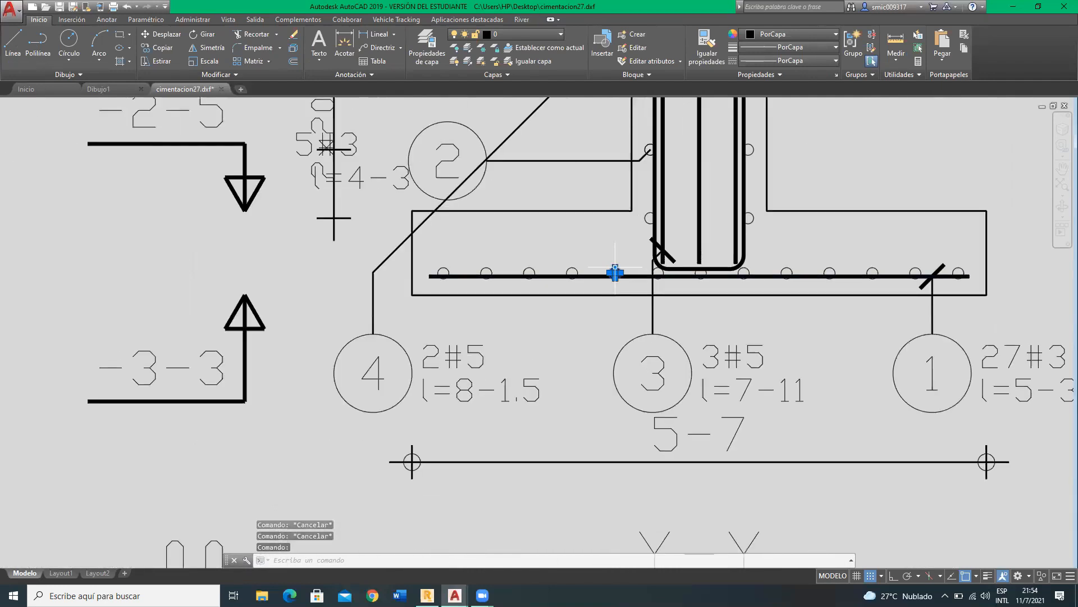
{"action": "key", "text": "Escape"}
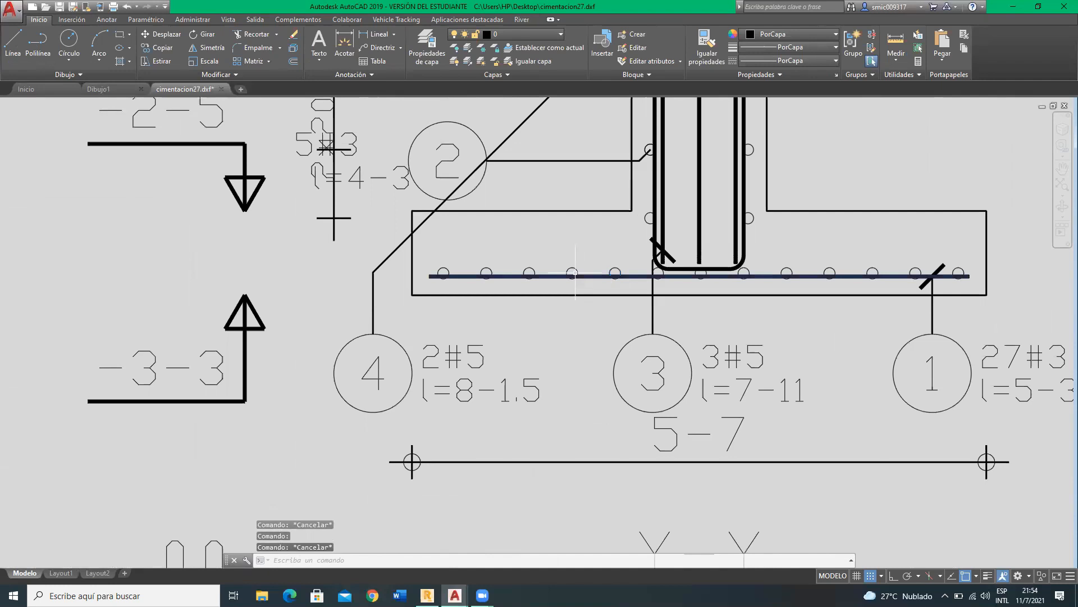
Step: Examine the stirrup spacing labels beside the sections, the bar labels of section Y-Y and the bar layout in the footing plan
{"action": "scroll", "coordinate": [574, 274], "scroll_direction": "down", "scroll_amount": 8}
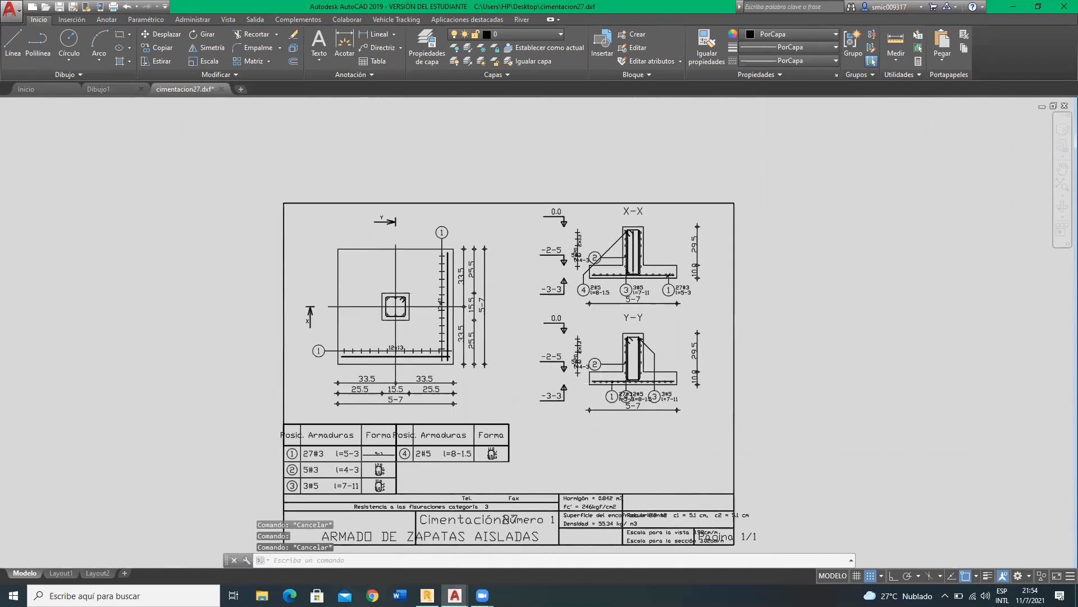
{"action": "scroll", "coordinate": [601, 382], "scroll_direction": "up", "scroll_amount": 6}
{"action": "scroll", "coordinate": [502, 323], "scroll_direction": "up", "scroll_amount": 3}
{"action": "scroll", "coordinate": [494, 311], "scroll_direction": "down", "scroll_amount": 4}
{"action": "scroll", "coordinate": [492, 308], "scroll_direction": "up", "scroll_amount": 6}
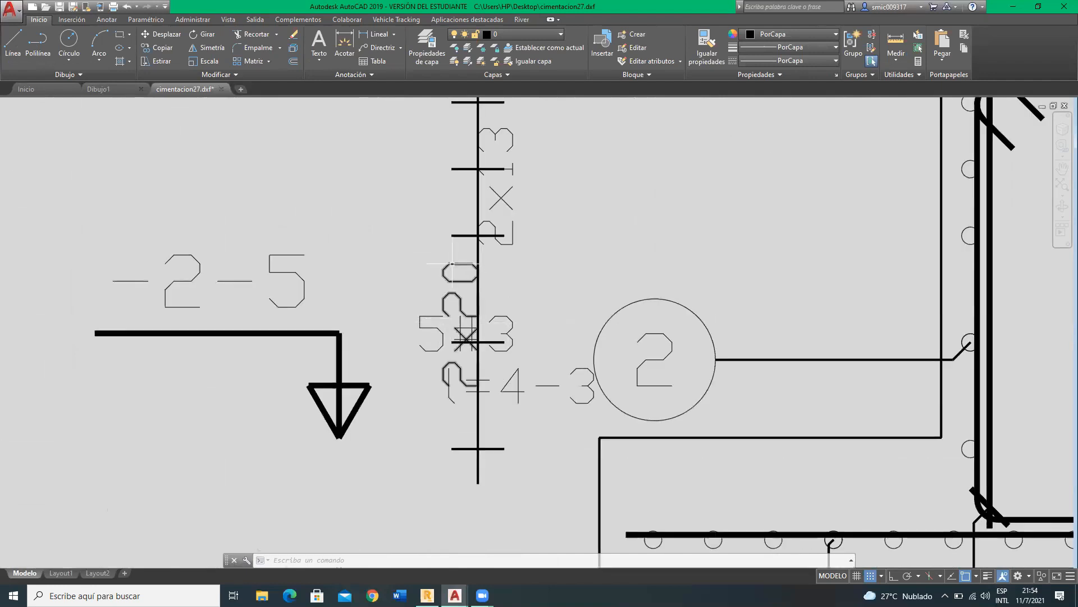
{"action": "scroll", "coordinate": [500, 287], "scroll_direction": "down", "scroll_amount": 5}
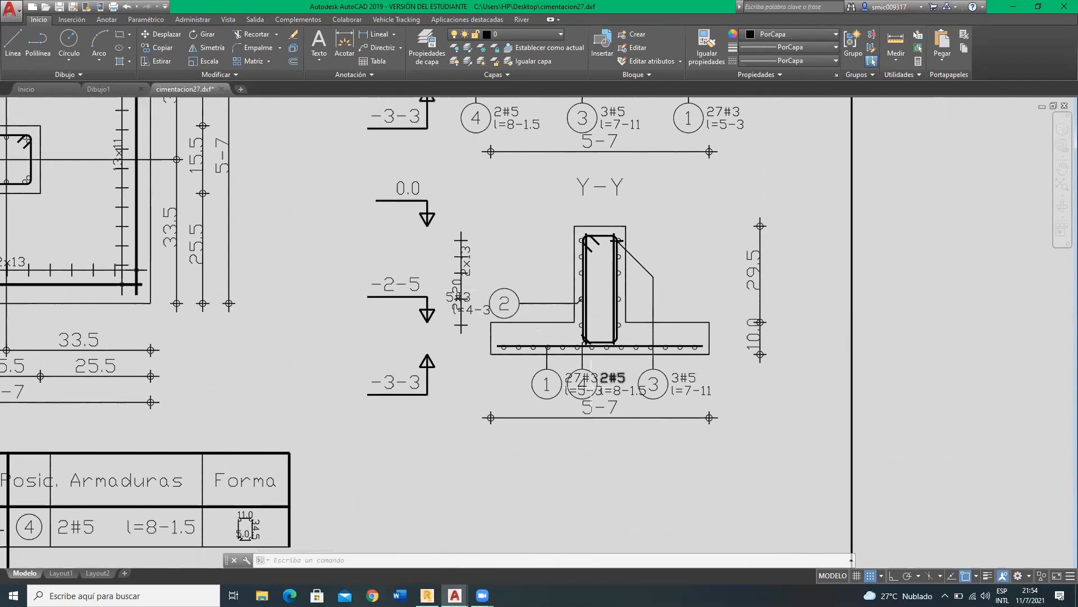
{"action": "scroll", "coordinate": [584, 338], "scroll_direction": "down", "scroll_amount": 2}
{"action": "scroll", "coordinate": [585, 337], "scroll_direction": "up", "scroll_amount": 10}
{"action": "scroll", "coordinate": [618, 342], "scroll_direction": "down", "scroll_amount": 8}
{"action": "scroll", "coordinate": [449, 489], "scroll_direction": "up", "scroll_amount": 5}
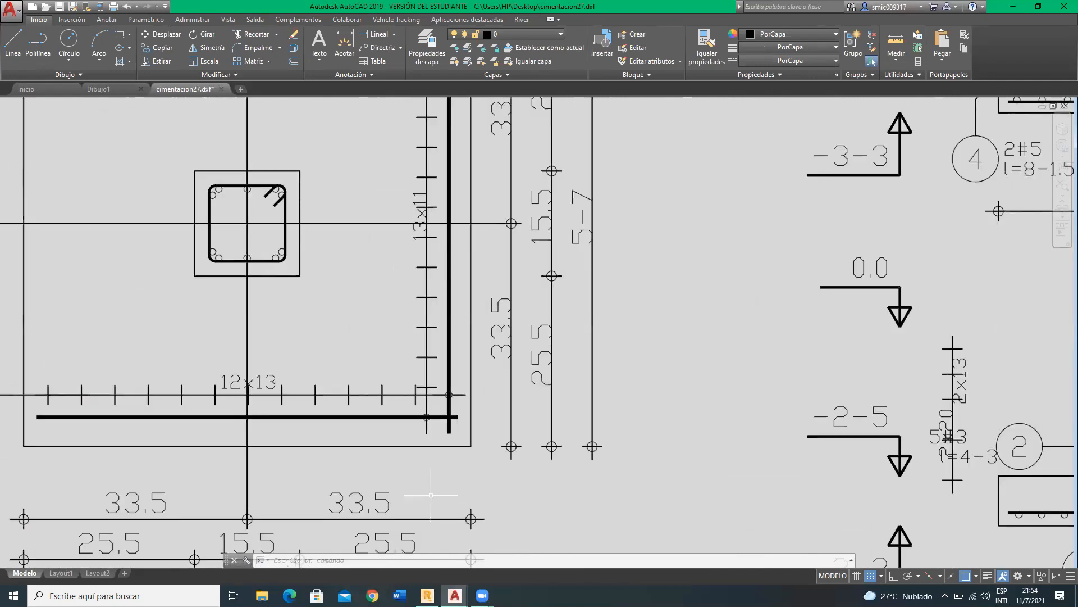
{"action": "scroll", "coordinate": [301, 313], "scroll_direction": "down", "scroll_amount": 4}
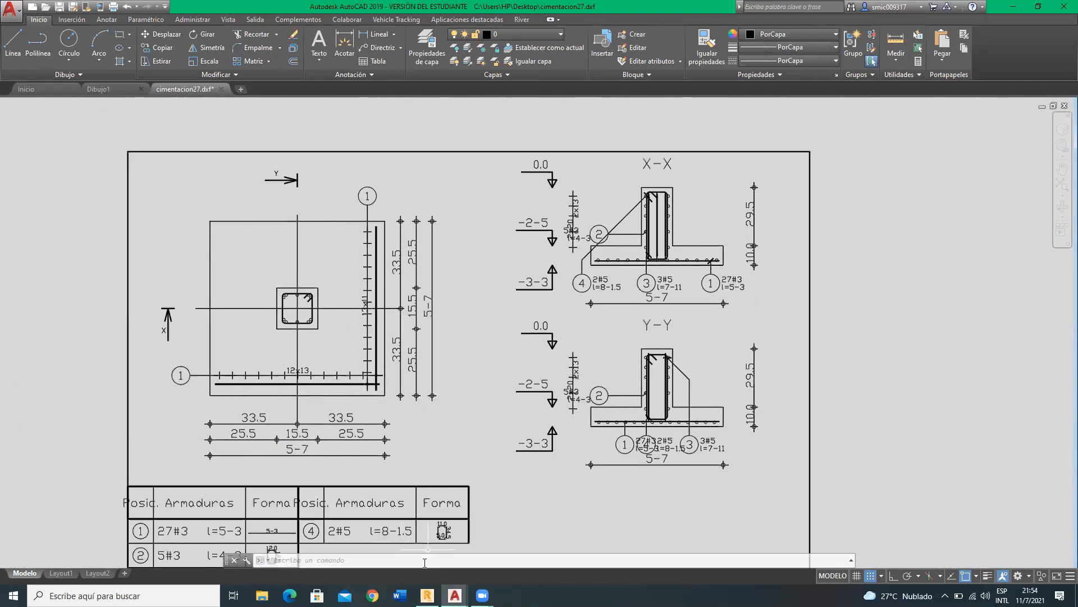
Step: Switch to Robot Structural Analysis and review the structure model, the footing results and the footing reinforcement views
{"action": "left_click", "coordinate": [426, 596]}
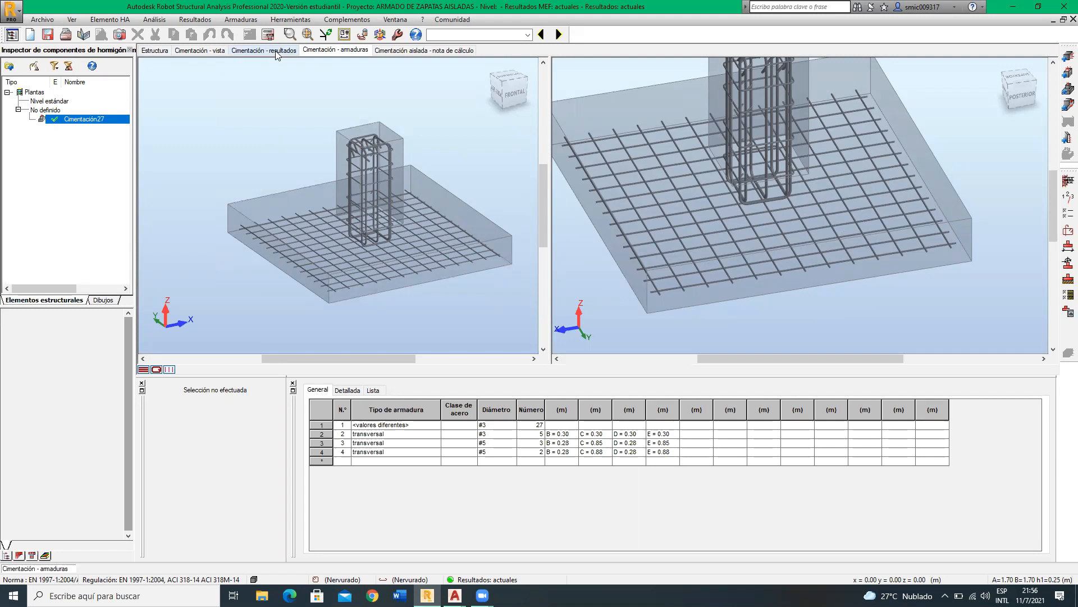
{"action": "left_click", "coordinate": [165, 51]}
{"action": "scroll", "coordinate": [649, 362], "scroll_direction": "down", "scroll_amount": 6}
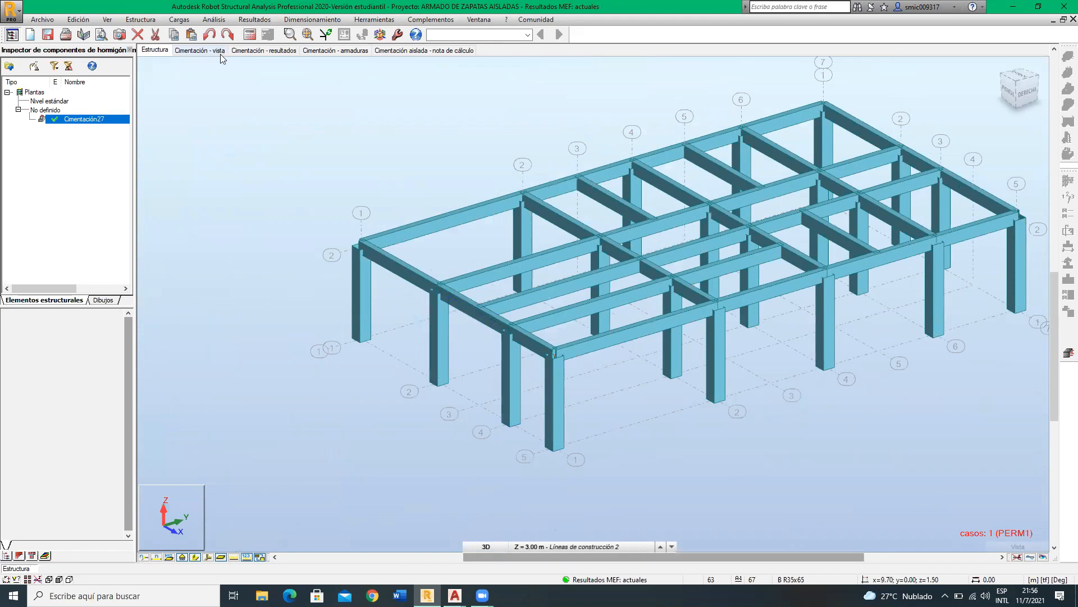
{"action": "left_click", "coordinate": [258, 52]}
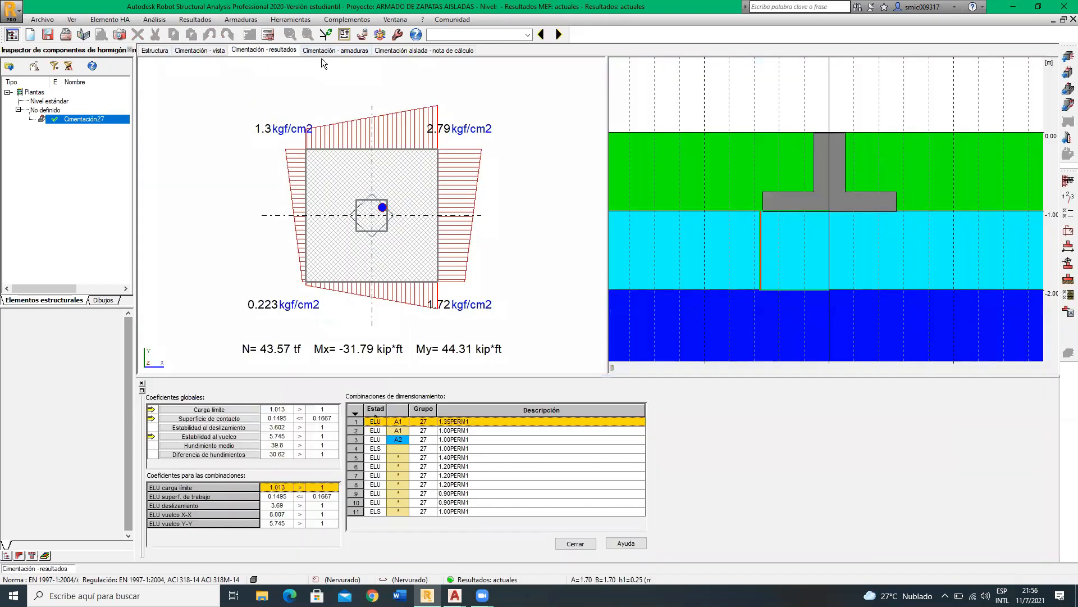
{"action": "left_click", "coordinate": [335, 50]}
Step: Review the isolated footing's calculation note, from the design codes to the sliding and settlement checks, and return to the reinforcement view
{"action": "left_click", "coordinate": [424, 50]}
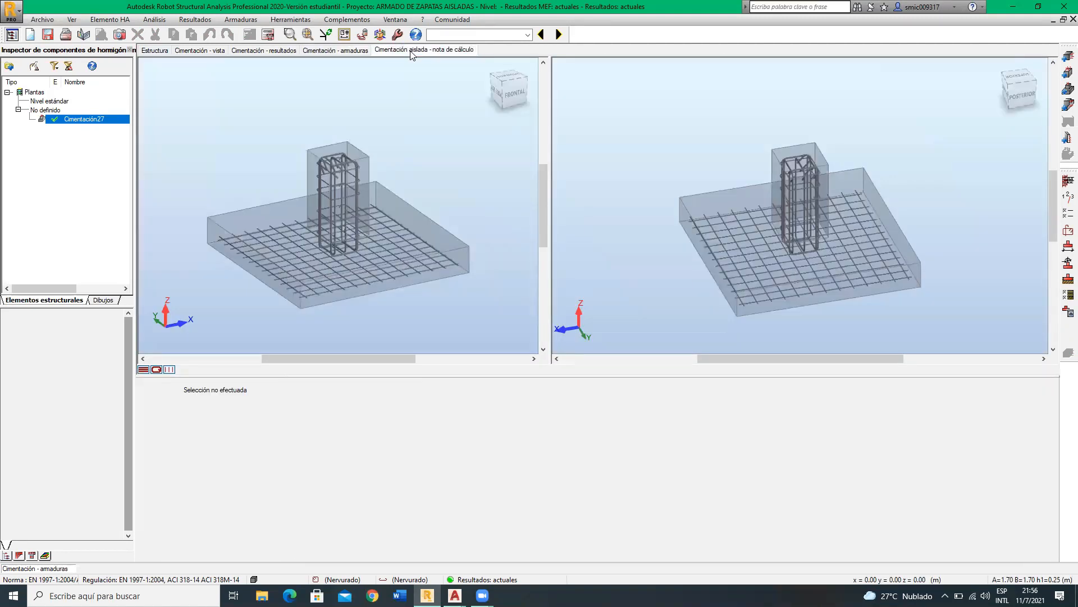
{"action": "scroll", "coordinate": [611, 287], "scroll_direction": "down", "scroll_amount": 10}
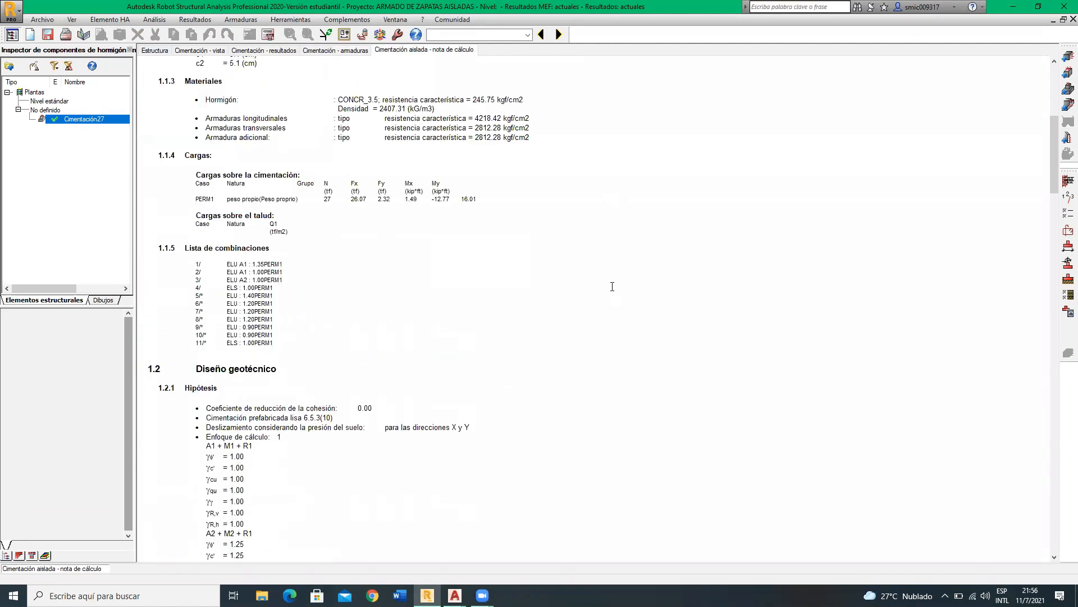
{"action": "scroll", "coordinate": [611, 286], "scroll_direction": "up", "scroll_amount": 10}
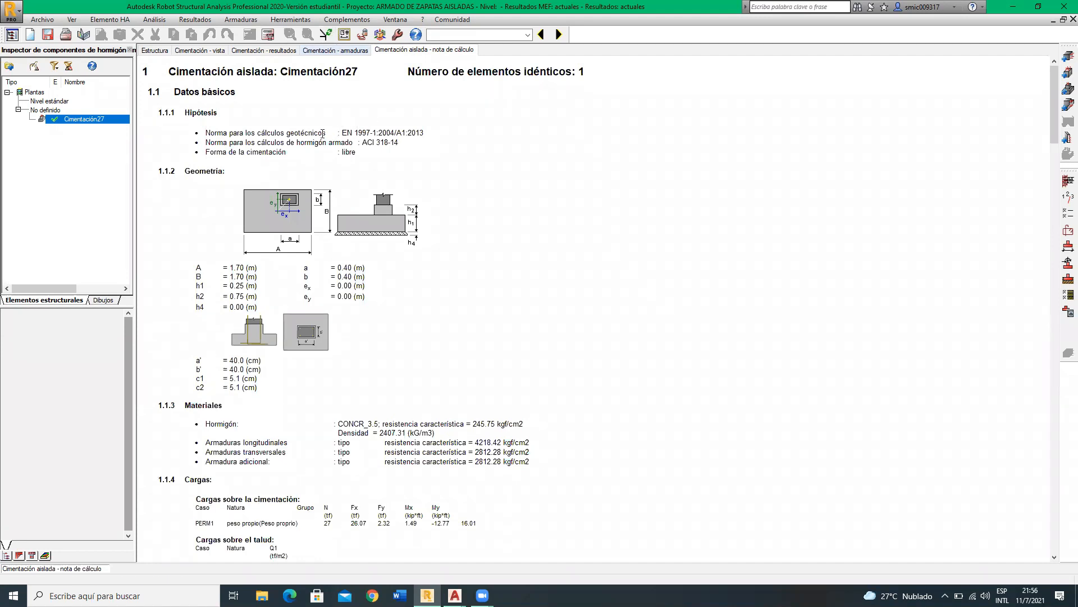
{"action": "left_click_drag", "start_coordinate": [207, 134], "coordinate": [443, 136]}
{"action": "left_click", "coordinate": [252, 150]}
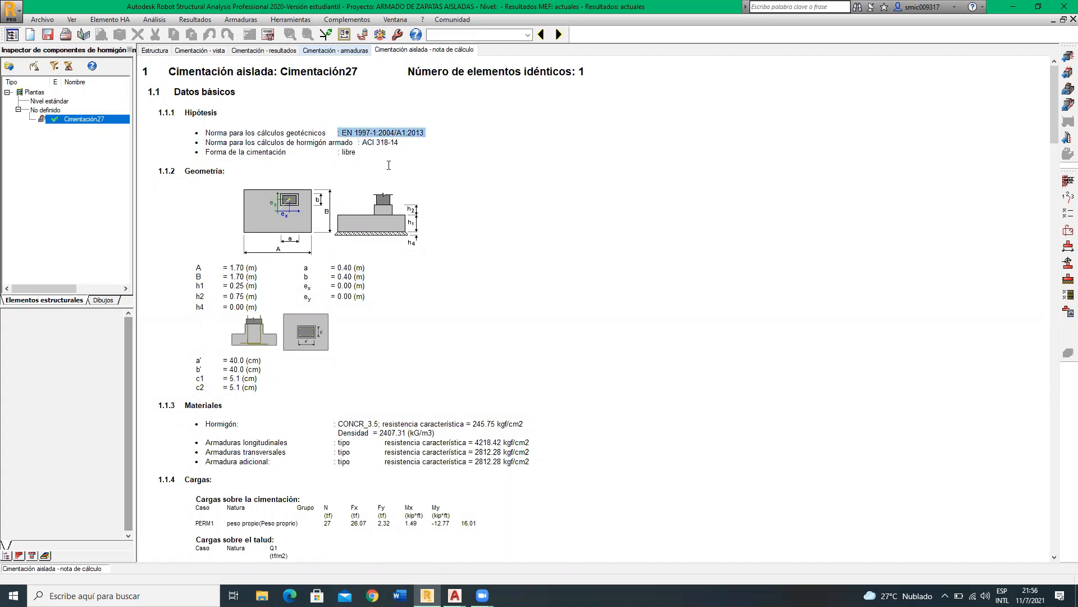
{"action": "left_click", "coordinate": [440, 135]}
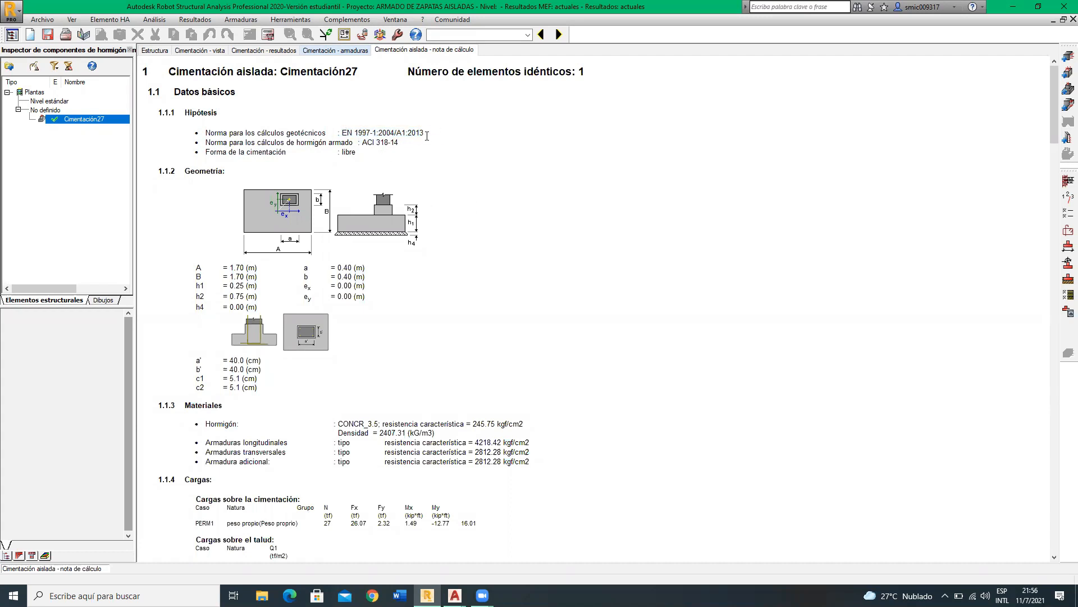
{"action": "left_click_drag", "start_coordinate": [1053, 116], "coordinate": [1052, 364]}
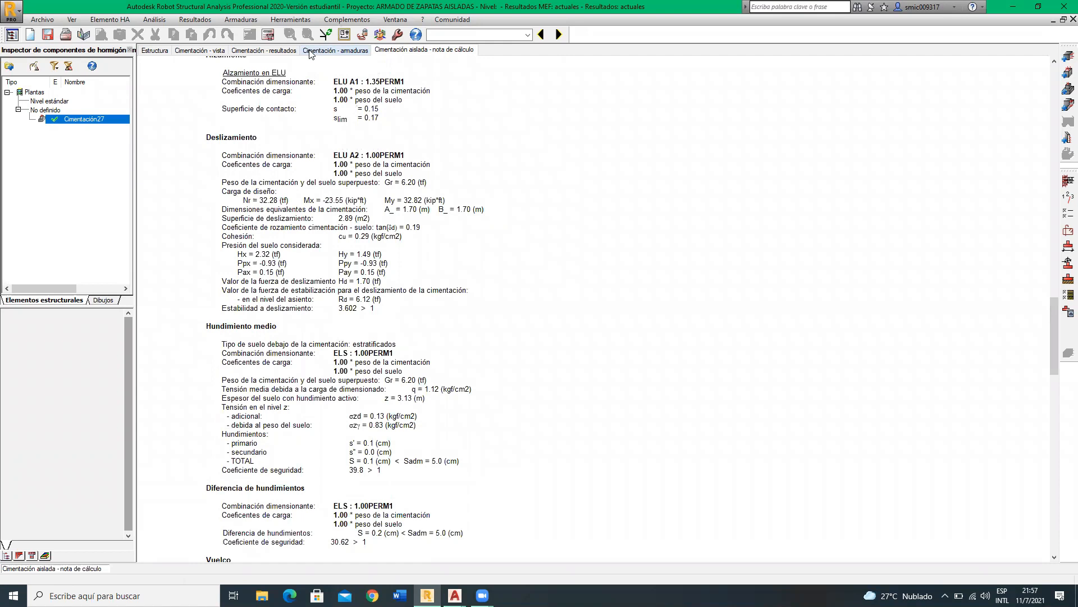
{"action": "left_click", "coordinate": [309, 49]}
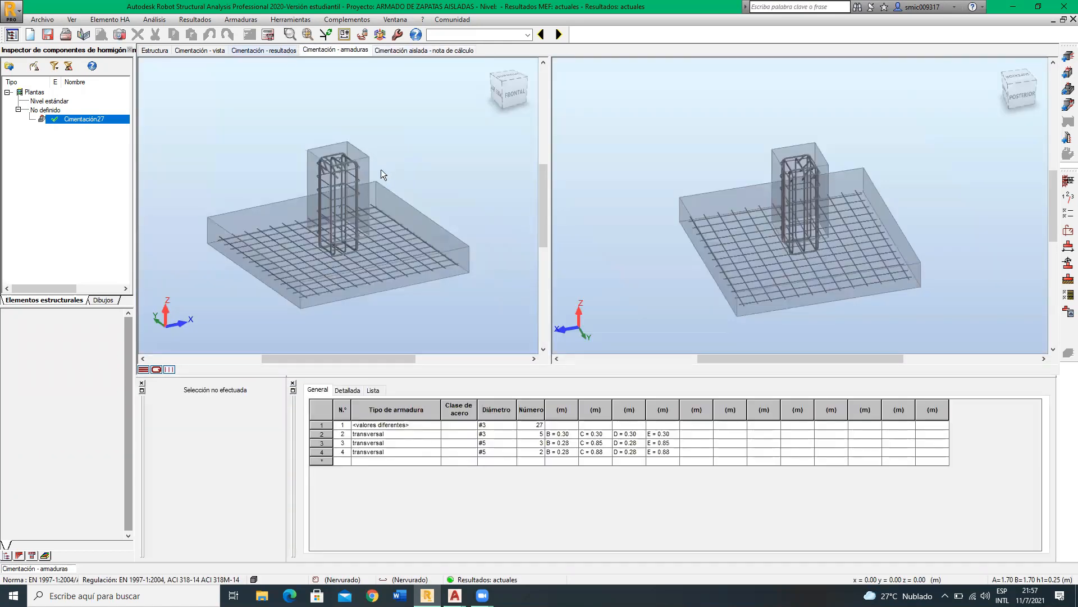